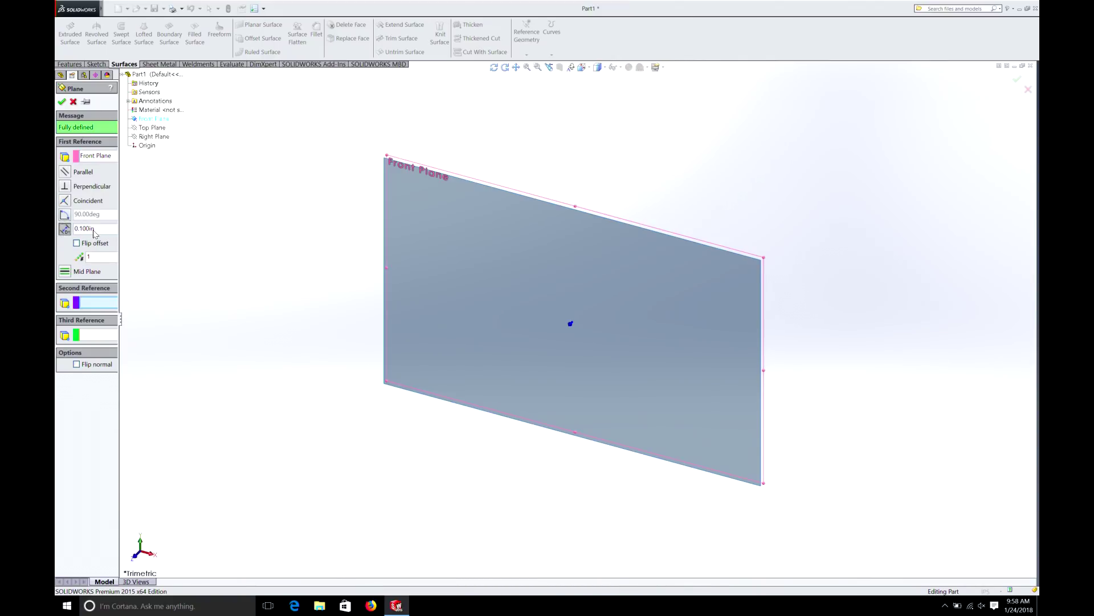
Step: Create a reference plane offset 6 in from the Front Plane
{"action": "left_click_drag", "start_coordinate": [94, 229], "coordinate": [57, 225]}
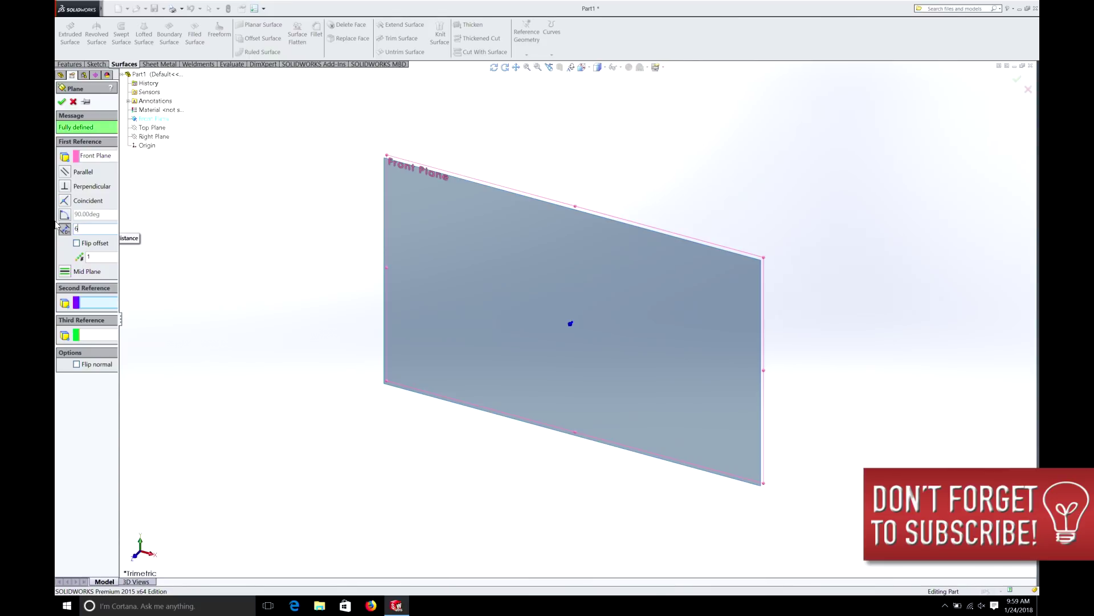
{"action": "key", "text": "Return"}
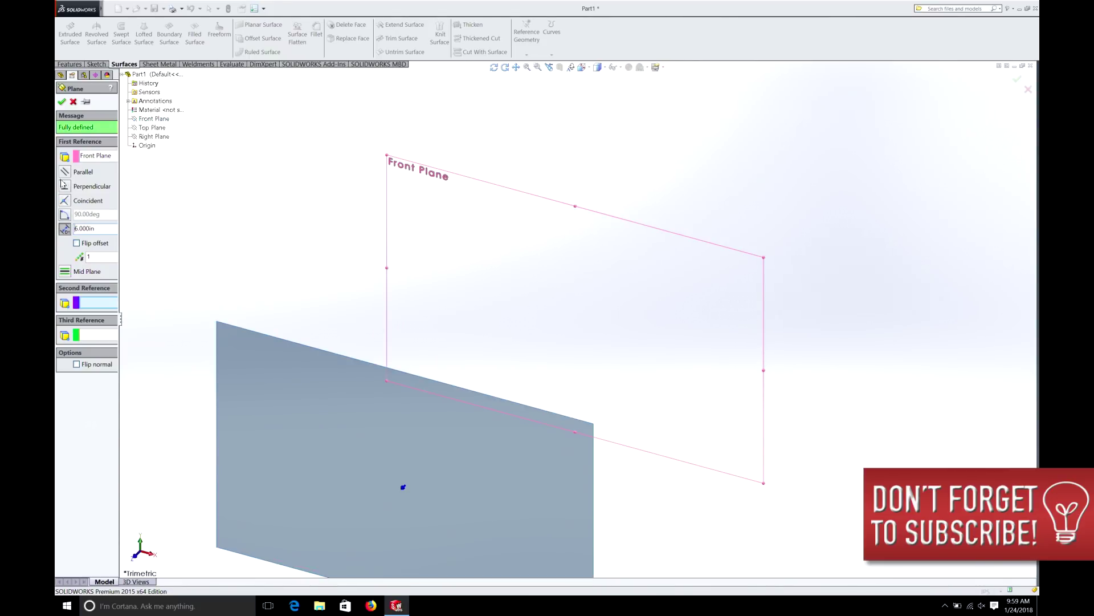
{"action": "left_click", "coordinate": [62, 101]}
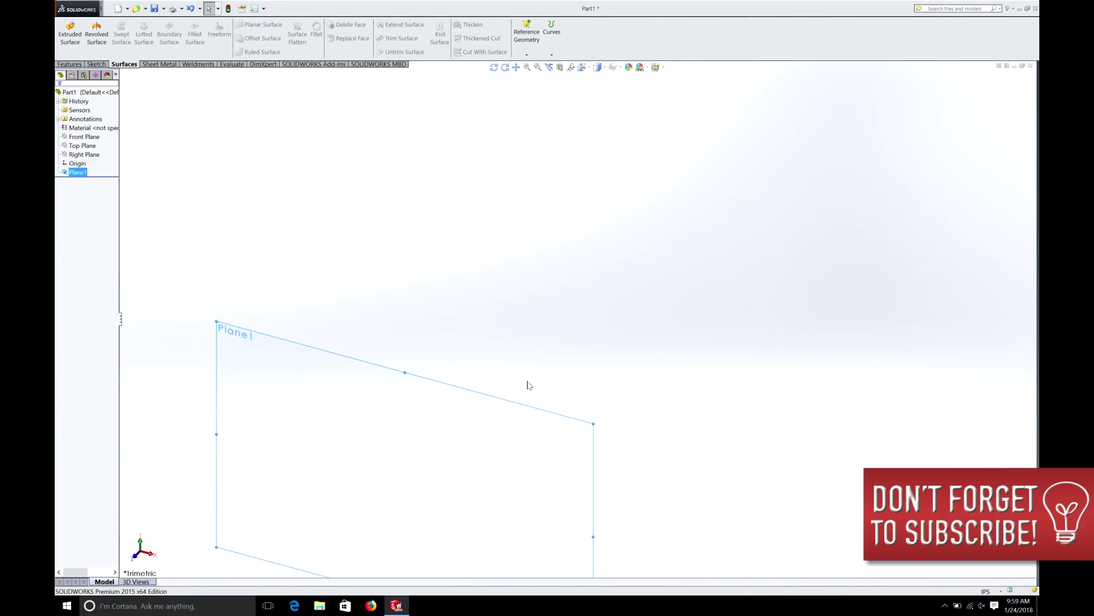
Step: Start a sketch on the new offset plane and draw a circle of about 1.23 in radius centred on the origin
{"action": "scroll", "coordinate": [578, 372], "scroll_direction": "up", "scroll_amount": 2}
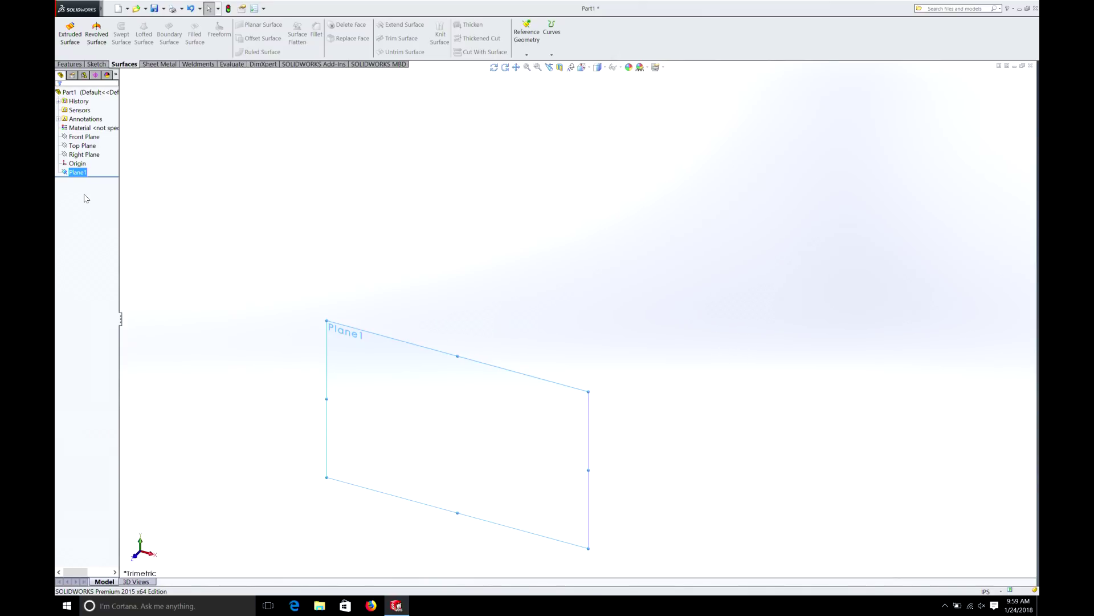
{"action": "right_click", "coordinate": [79, 177]}
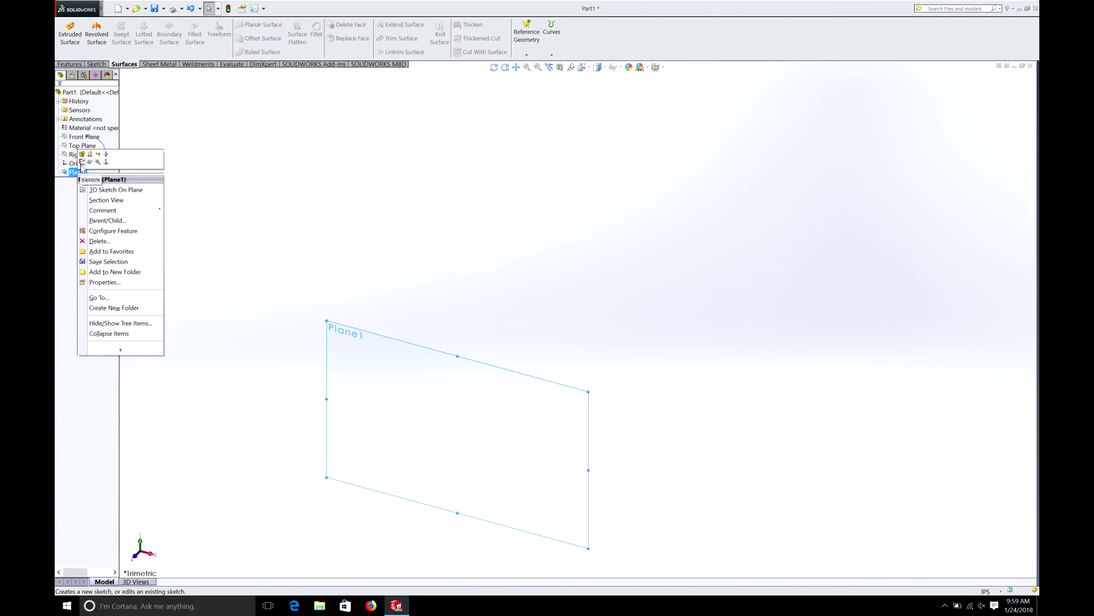
{"action": "left_click", "coordinate": [82, 162]}
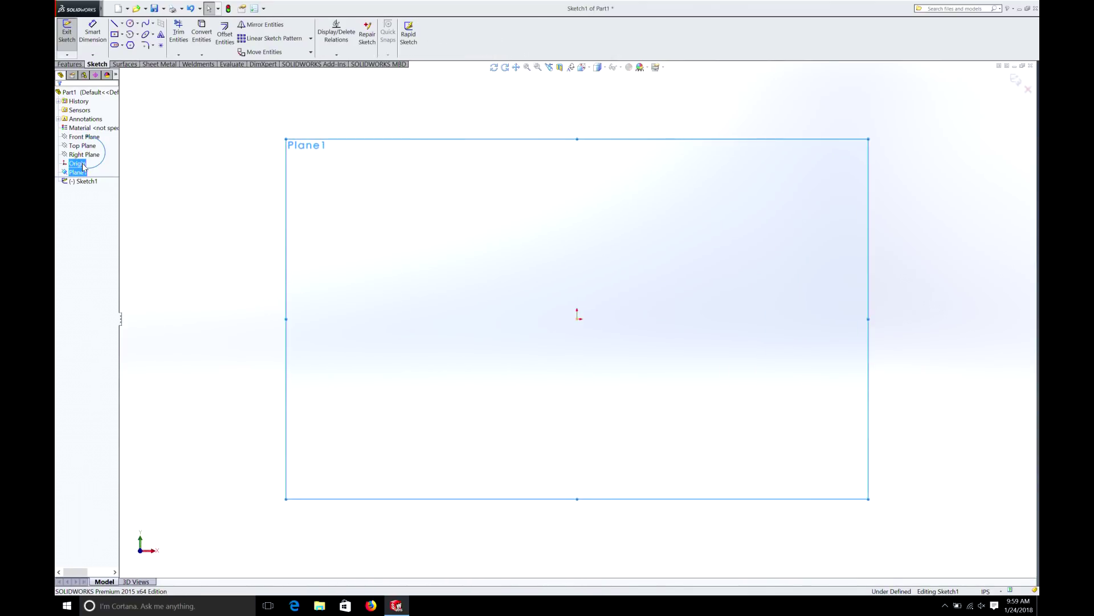
{"action": "left_click", "coordinate": [130, 24]}
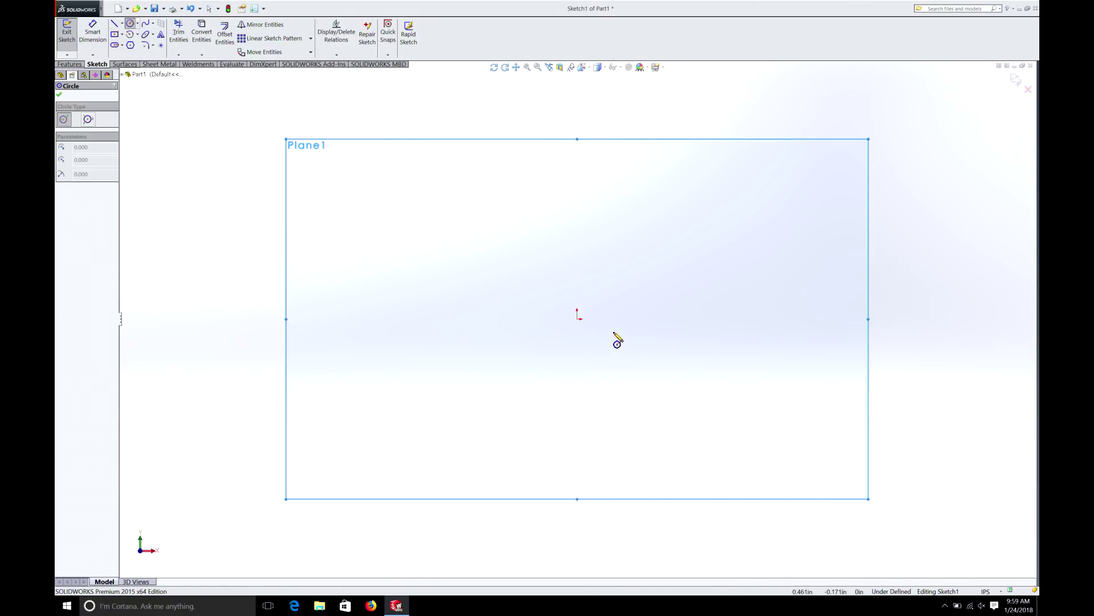
{"action": "left_click", "coordinate": [577, 319]}
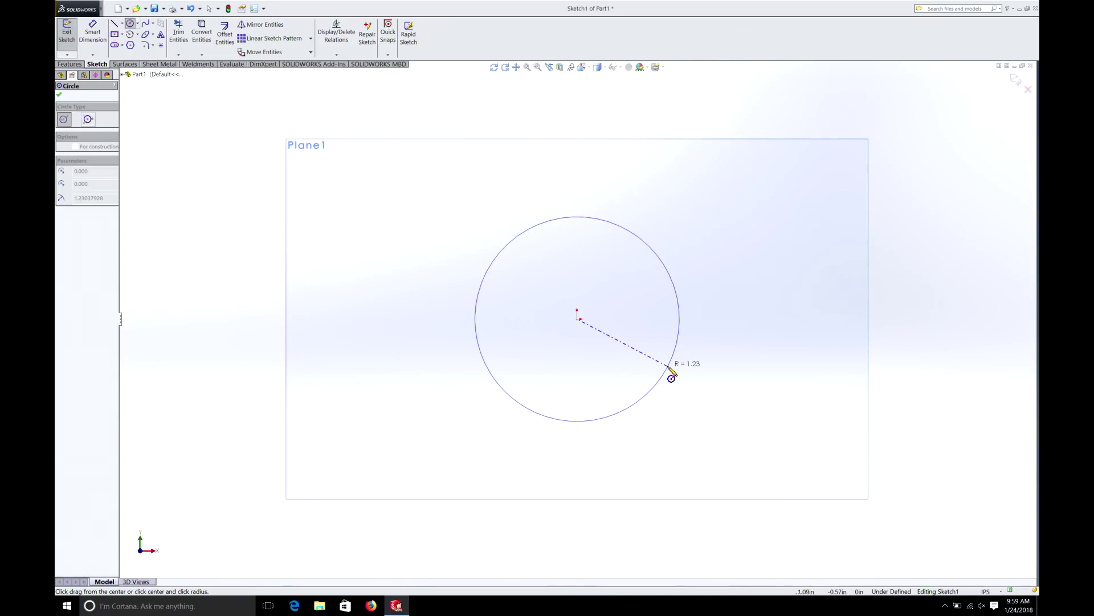
{"action": "left_click", "coordinate": [669, 368]}
Step: Dimension the offset-plane circle's diameter as 2.5 in and finish the sketch
{"action": "left_click", "coordinate": [92, 33]}
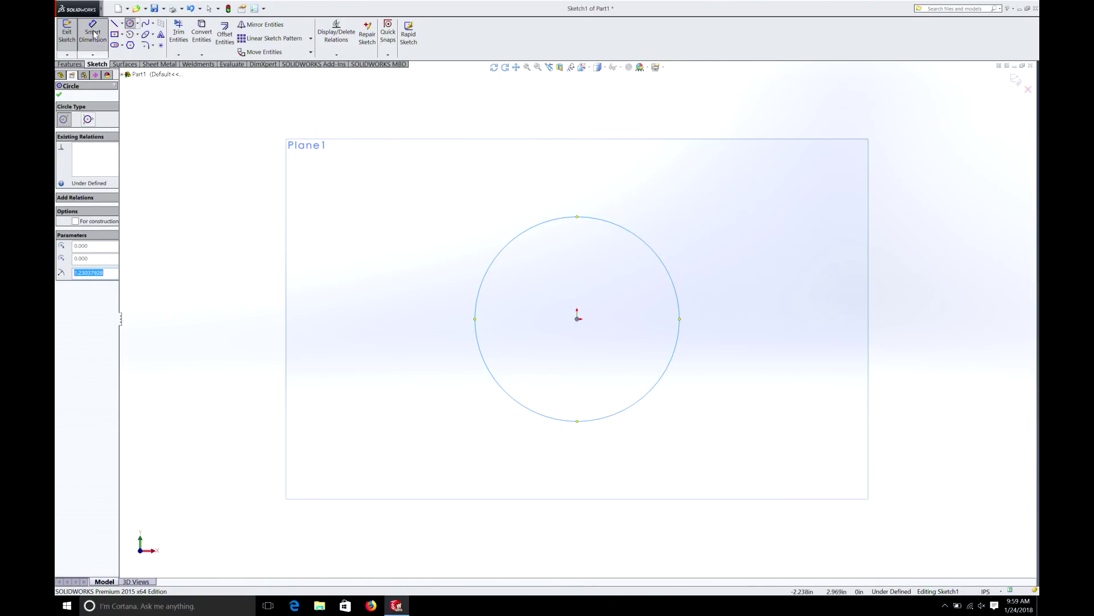
{"action": "left_click", "coordinate": [597, 221]}
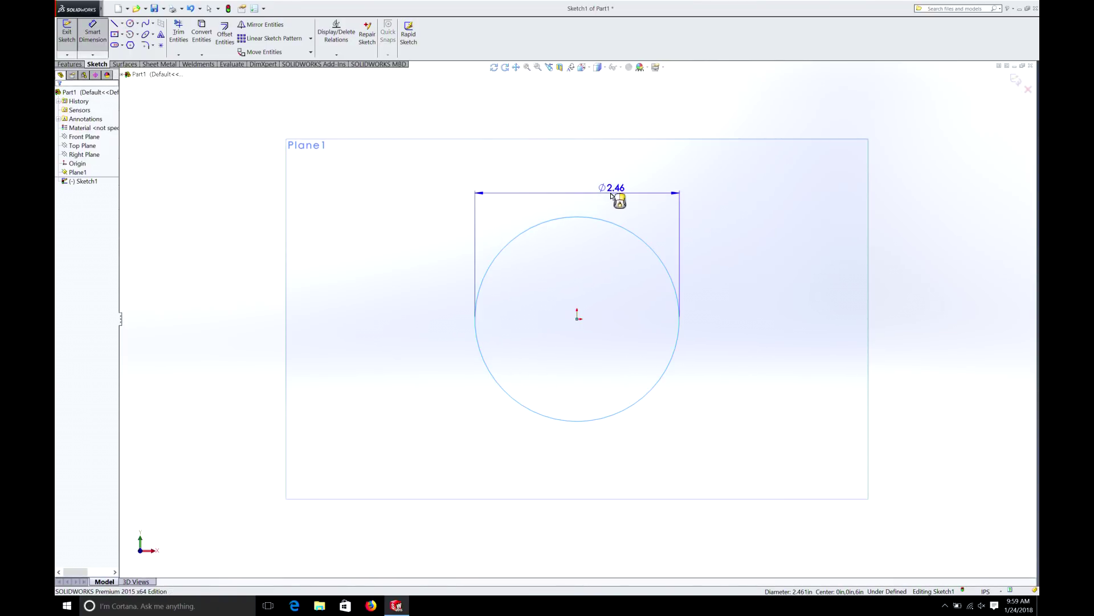
{"action": "left_click", "coordinate": [618, 203]}
{"action": "type", "text": "2.5"}
{"action": "key", "text": "Return"}
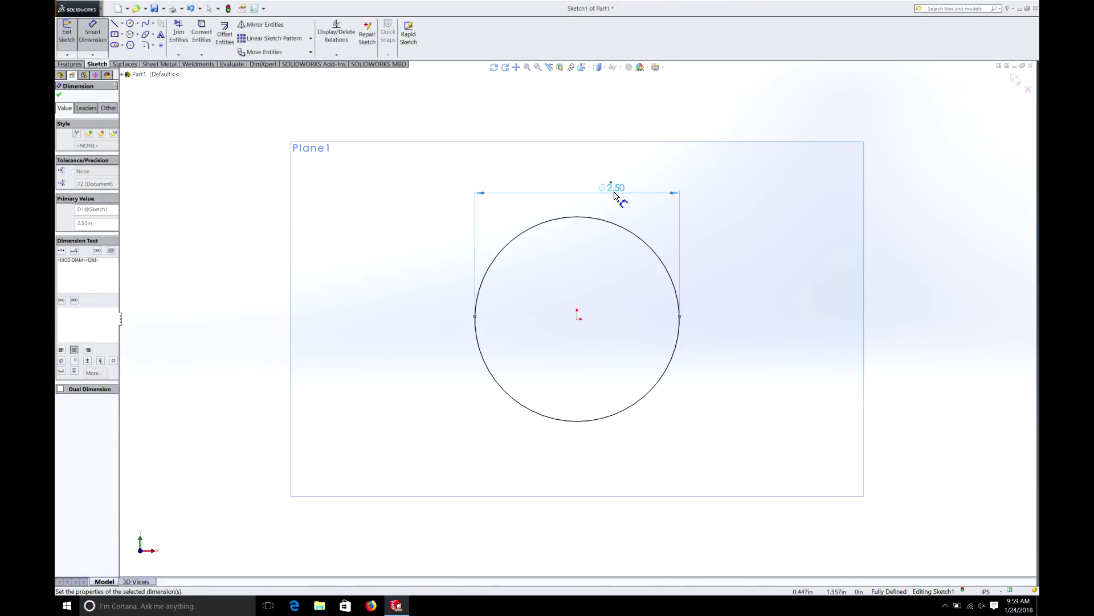
{"action": "key", "text": "Escape"}
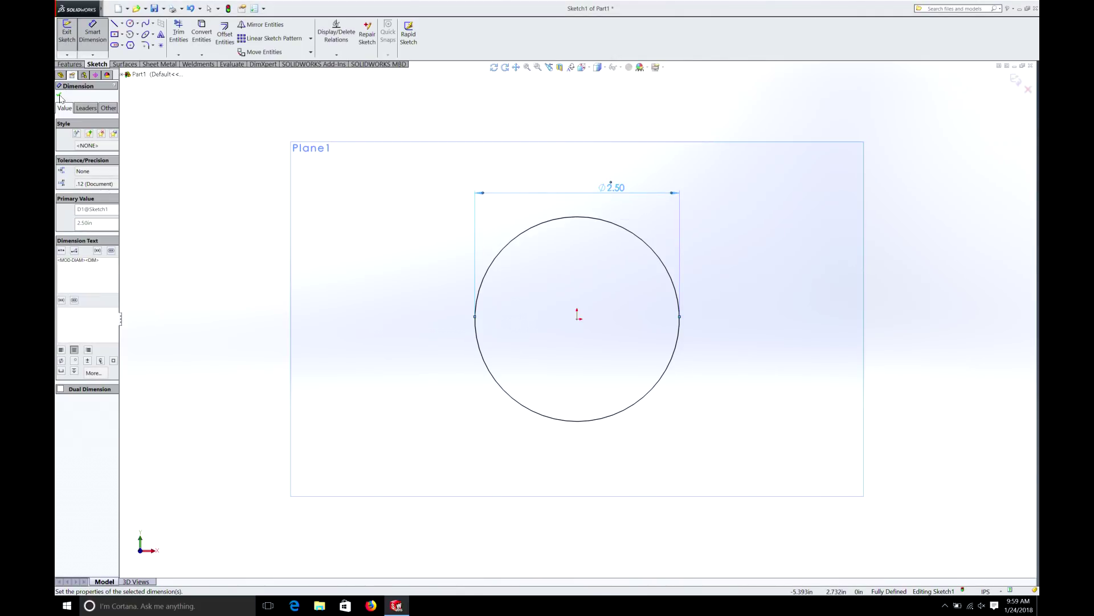
{"action": "left_click", "coordinate": [67, 38]}
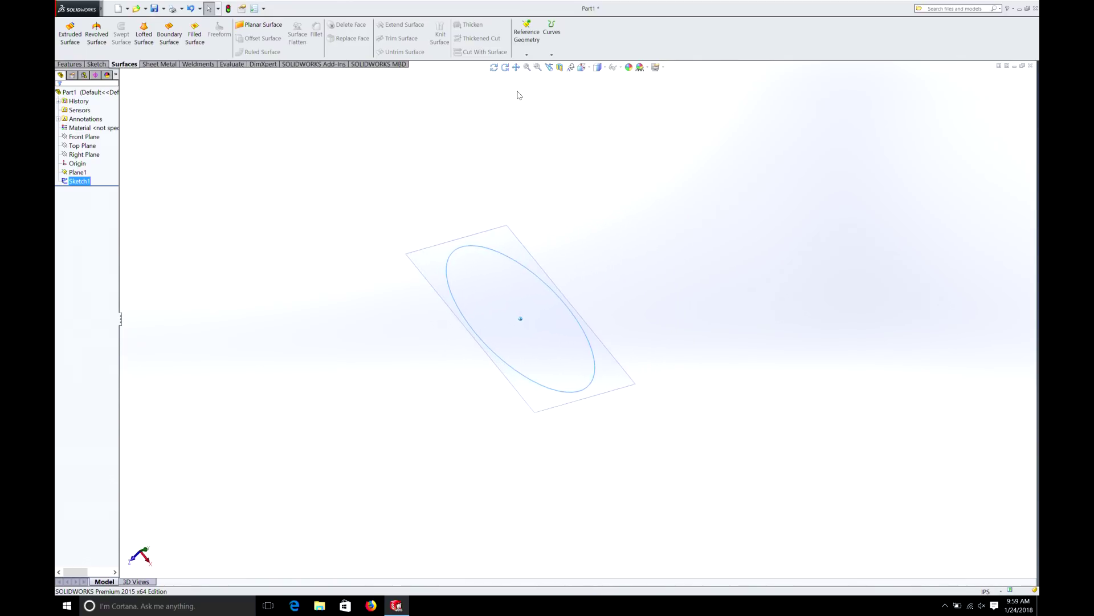
Step: Start a sketch on the Front Plane, view it face-on, and draw a circle about 1.6 in in diameter centred on the origin
{"action": "right_click", "coordinate": [85, 138]}
{"action": "left_click", "coordinate": [90, 131]}
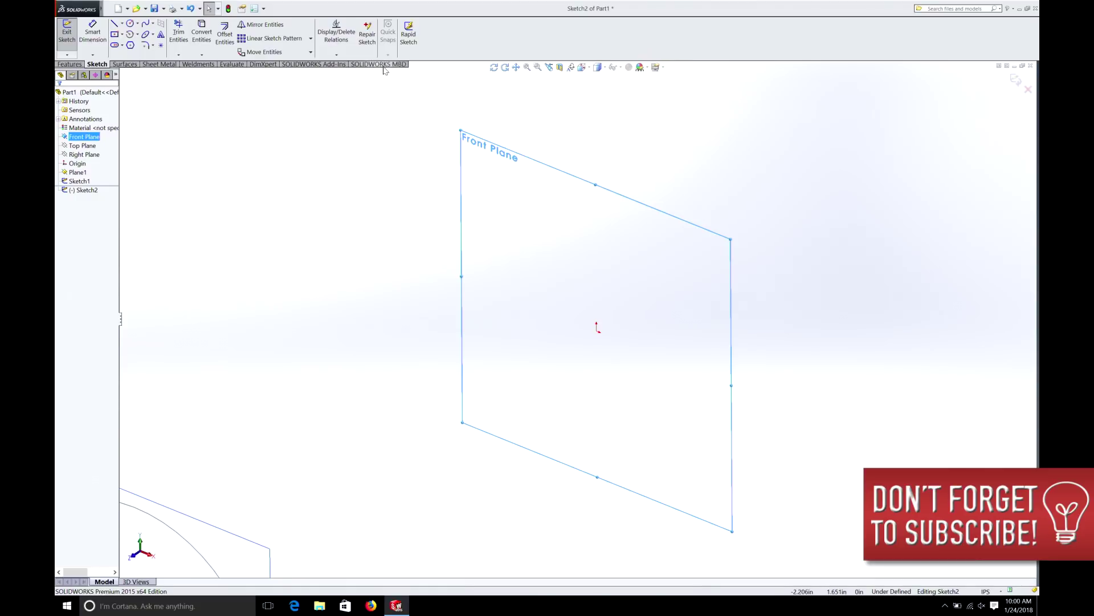
{"action": "right_click", "coordinate": [83, 138]}
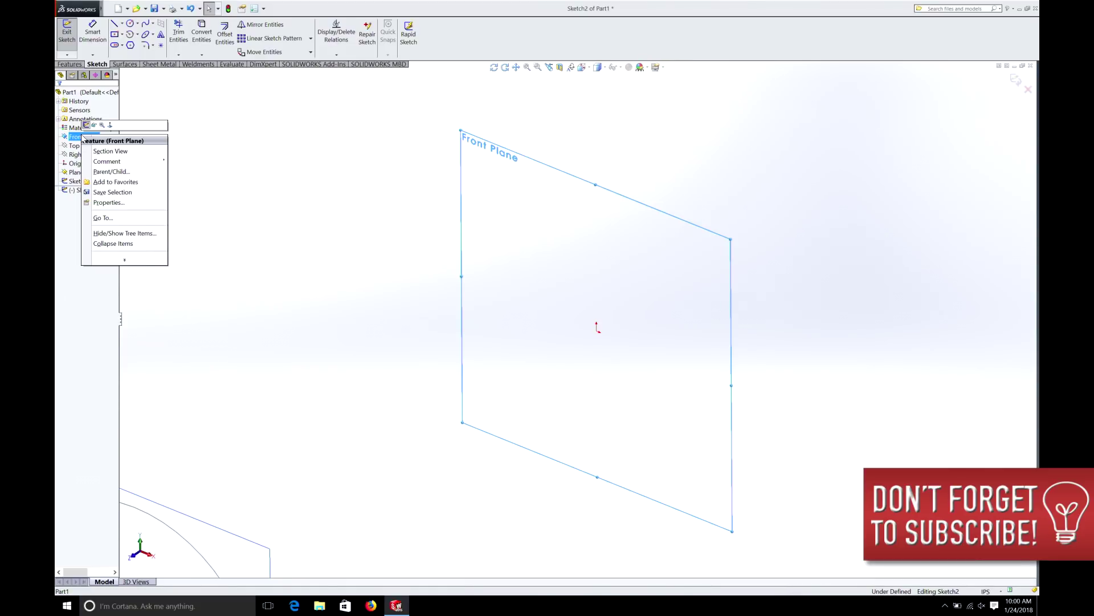
{"action": "left_click", "coordinate": [111, 125]}
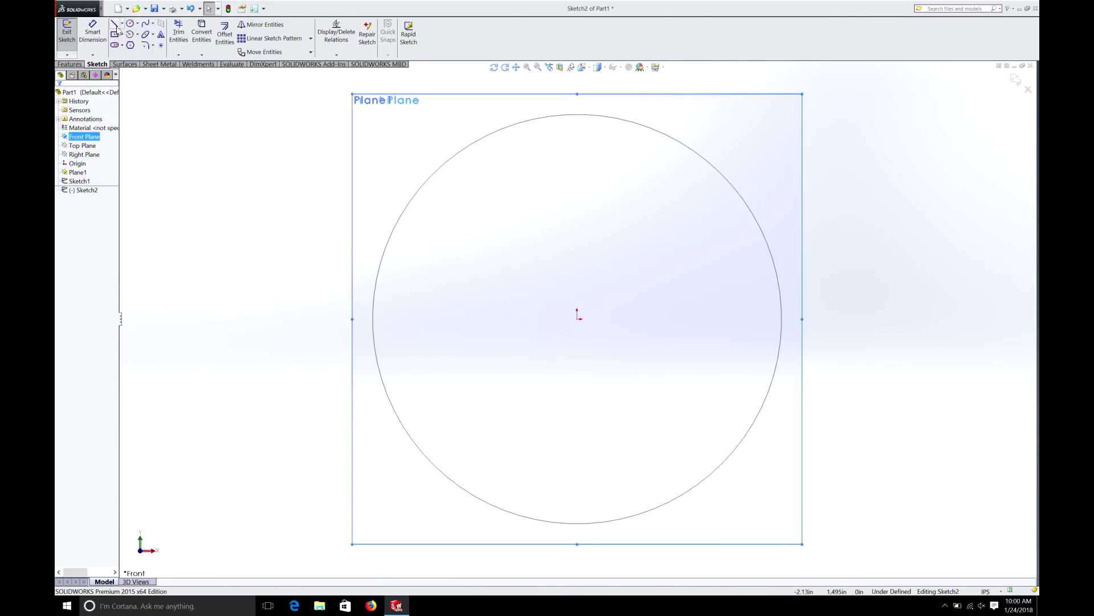
{"action": "left_click", "coordinate": [131, 24]}
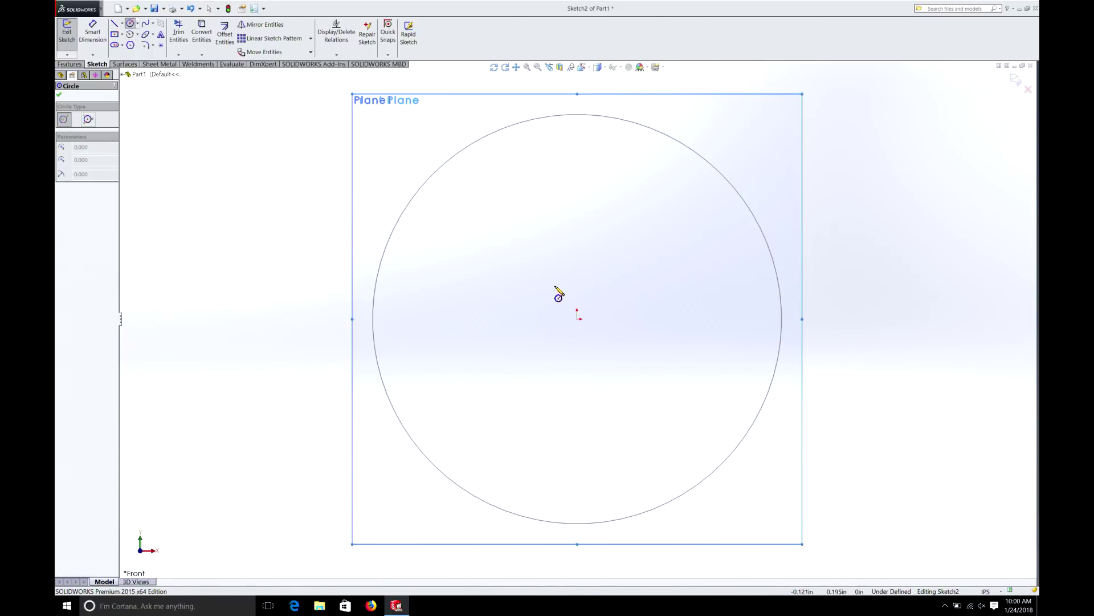
{"action": "left_click", "coordinate": [578, 320]}
{"action": "left_click", "coordinate": [670, 410]}
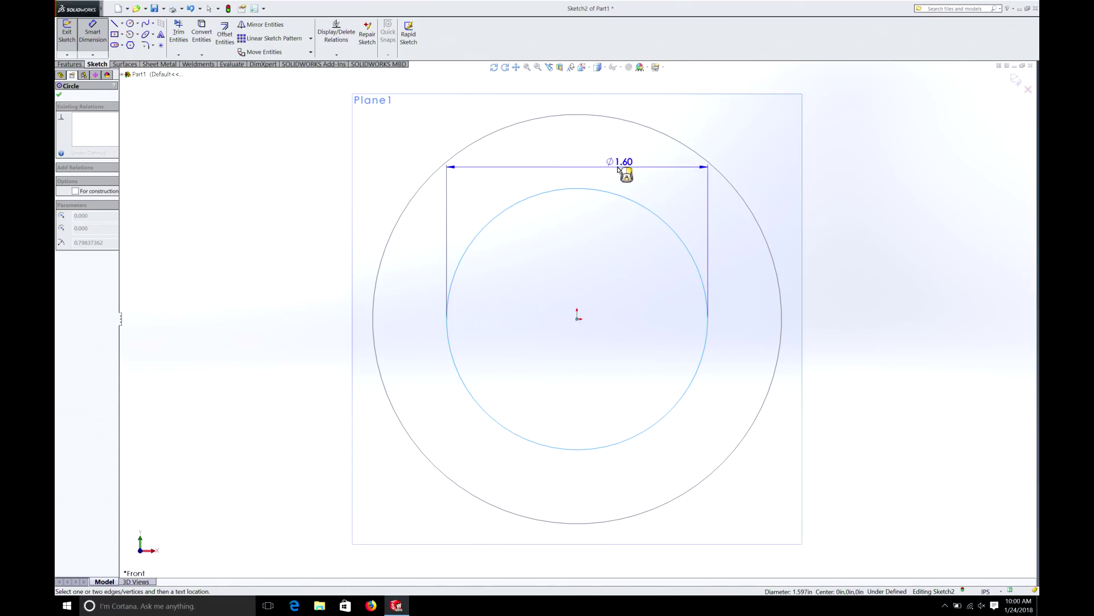
Step: Dimension the Front Plane circle's diameter as 1.5 in and finish the sketch
{"action": "left_click", "coordinate": [610, 167]}
{"action": "type", "text": "1.5"}
{"action": "key", "text": "Return"}
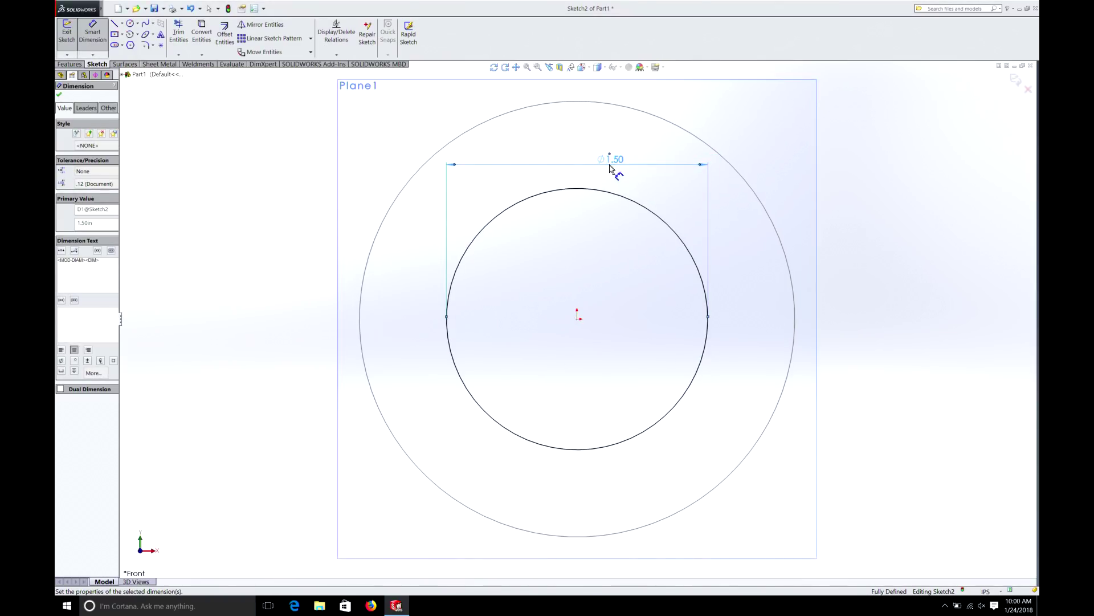
{"action": "left_click", "coordinate": [59, 95]}
{"action": "left_click", "coordinate": [67, 32]}
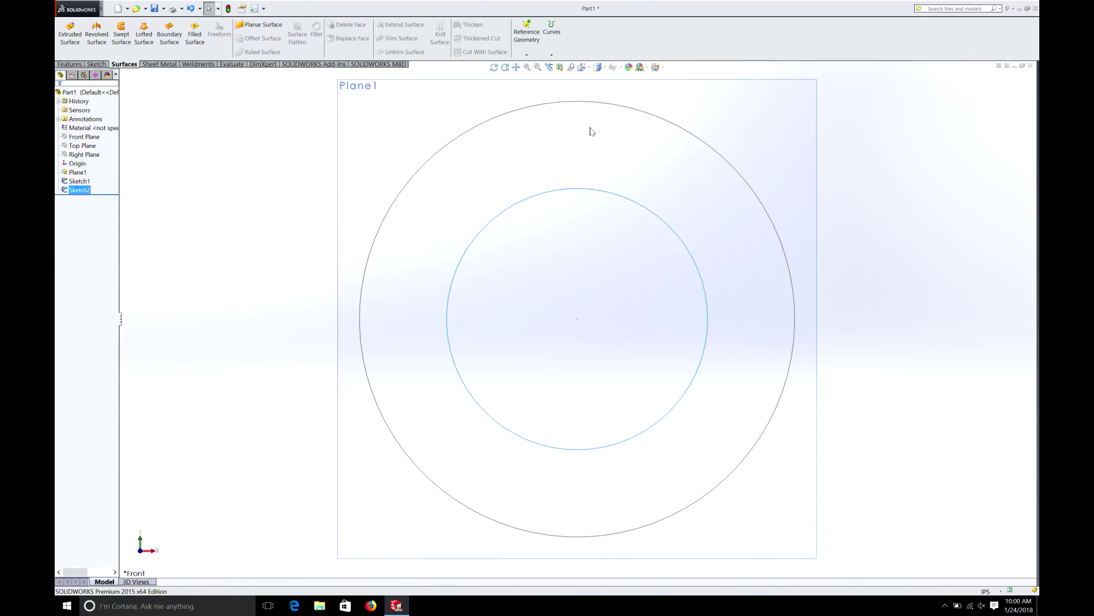
Step: Examine the two circle sketches and the spacing between them from several angles
{"action": "middle_click_drag", "start_coordinate": [590, 127], "coordinate": [586, 128]}
{"action": "key", "text": "Left"}
{"action": "key", "text": "Left"}
{"action": "key", "text": "Left"}
{"action": "key", "text": "Left"}
{"action": "key", "text": "Left"}
{"action": "key", "text": "Left"}
{"action": "key", "text": "Right"}
{"action": "key", "text": "Right"}
{"action": "key", "text": "Right"}
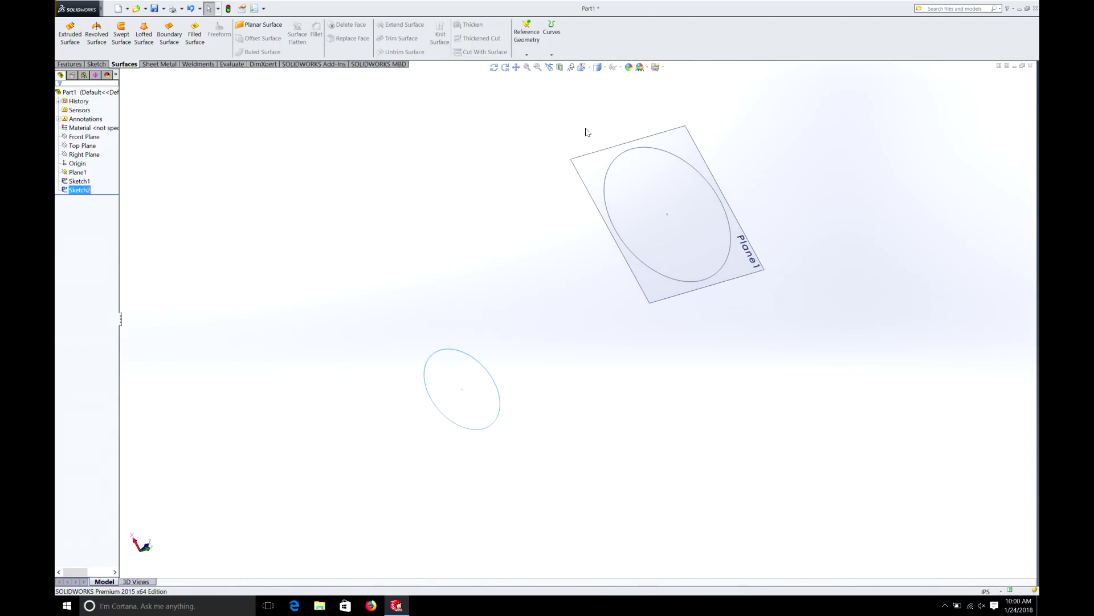
{"action": "key", "text": "Left"}
{"action": "key", "text": "Left"}
{"action": "key", "text": "Left"}
{"action": "key", "text": "Left"}
{"action": "key", "text": "Left"}
{"action": "key", "text": "Left"}
{"action": "key", "text": "Left"}
{"action": "key", "text": "Left"}
{"action": "key", "text": "Left"}
{"action": "key", "text": "Left"}
{"action": "key", "text": "Left"}
{"action": "key", "text": "Left"}
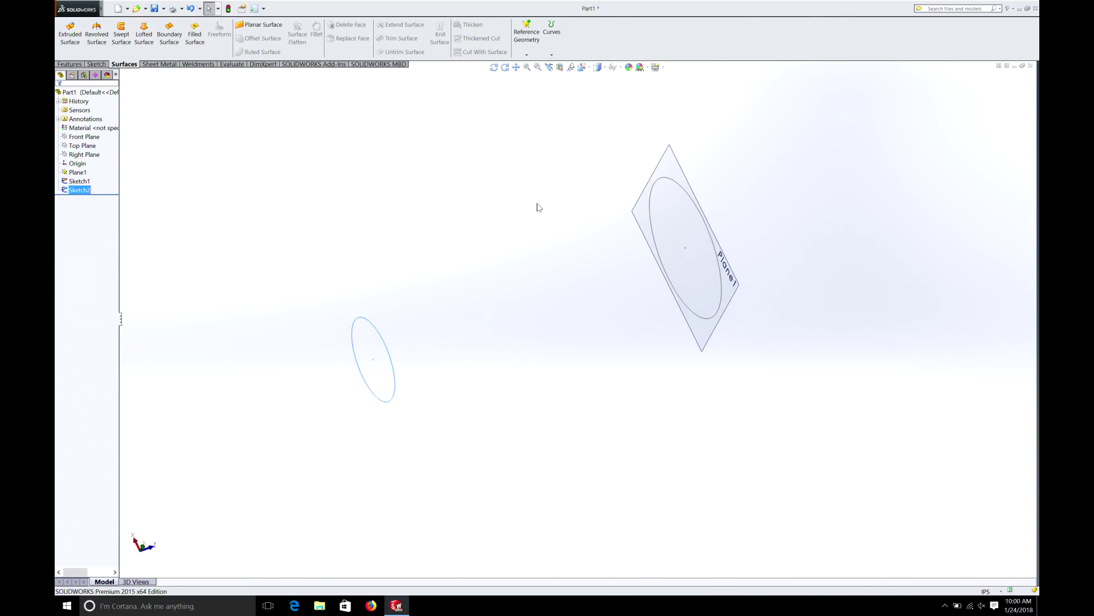
{"action": "key", "text": "Up"}
{"action": "key", "text": "Up"}
{"action": "key", "text": "Up"}
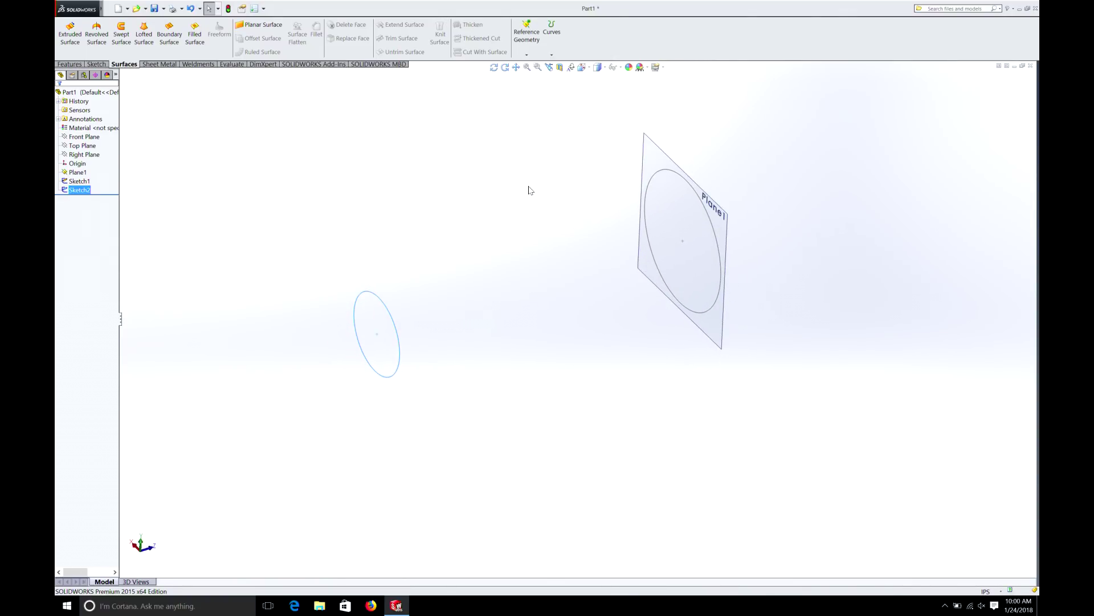
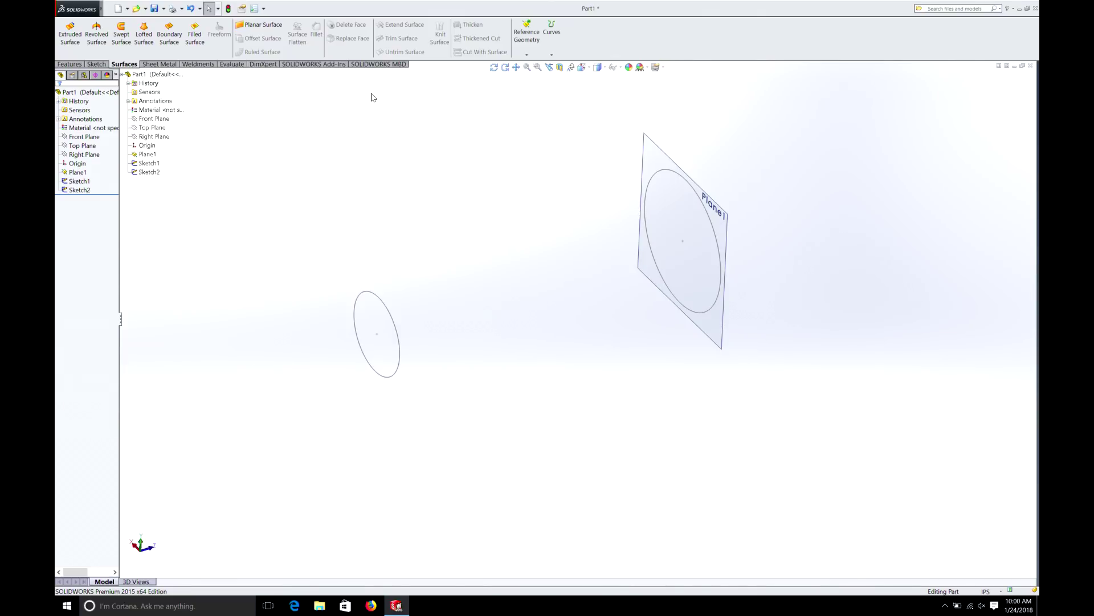
Step: Loft a solid from the small Front Plane circle to the large circle on the offset plane
{"action": "left_click", "coordinate": [70, 65]}
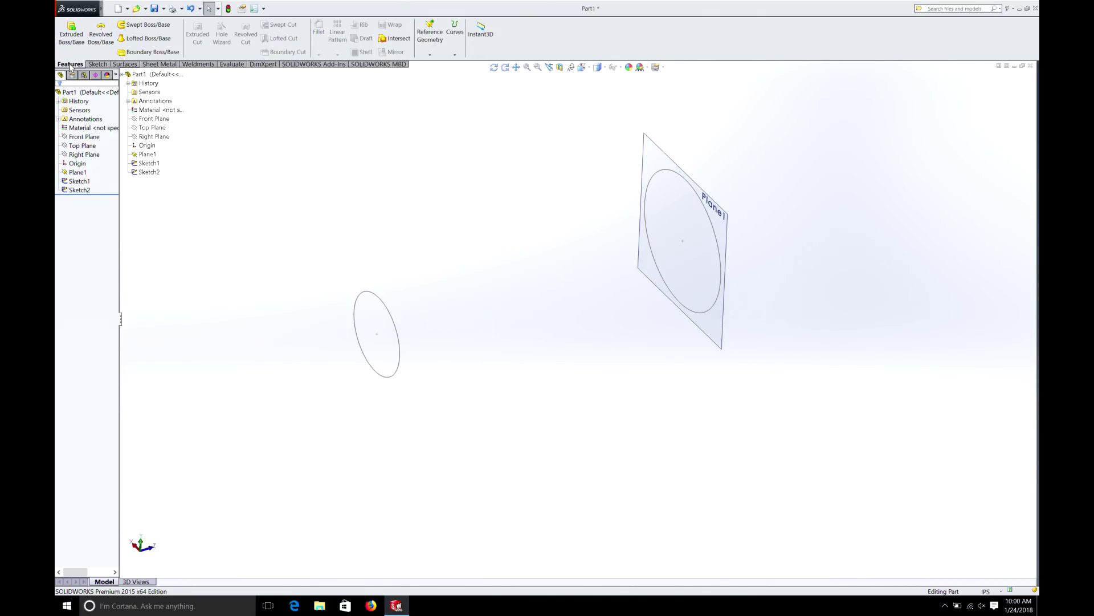
{"action": "left_click", "coordinate": [137, 40]}
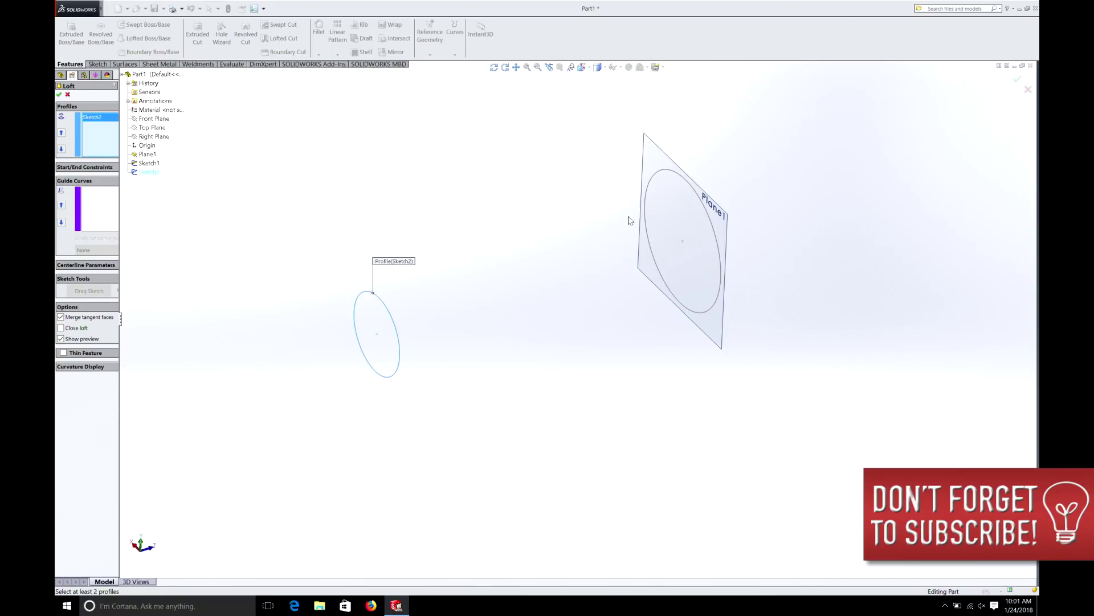
{"action": "left_click", "coordinate": [656, 173]}
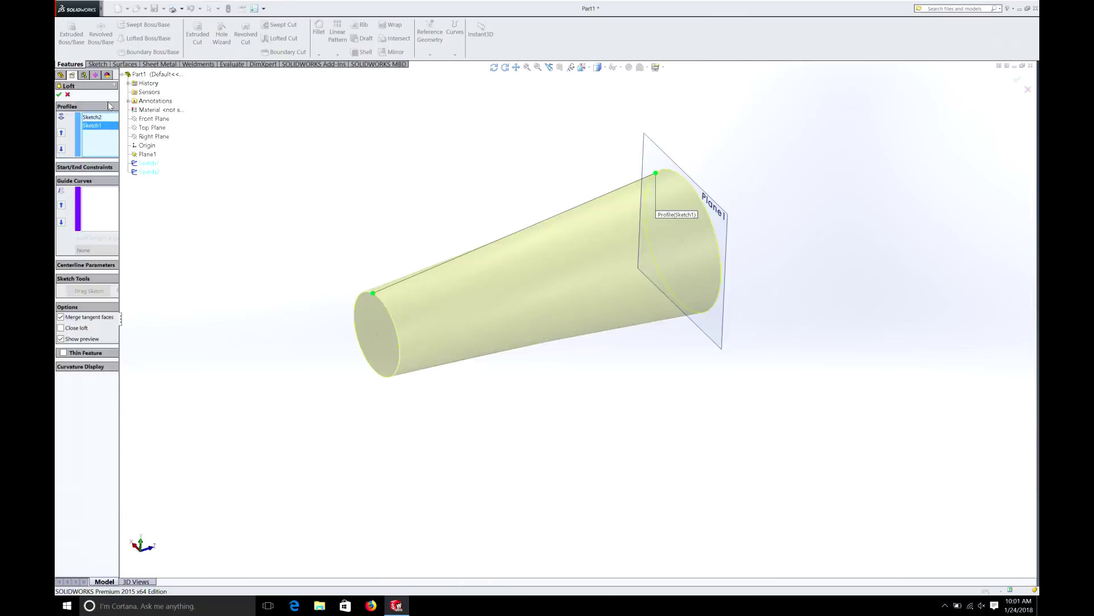
{"action": "left_click", "coordinate": [60, 95]}
Step: Inspect the tapered lofted solid and both of its end faces from different angles
{"action": "mouse_move", "coordinate": [352, 236]}
{"action": "middle_mouse_down"}
{"action": "mouse_move", "coordinate": [342, 240]}
{"action": "mouse_move", "coordinate": [348, 225]}
{"action": "middle_mouse_up"}
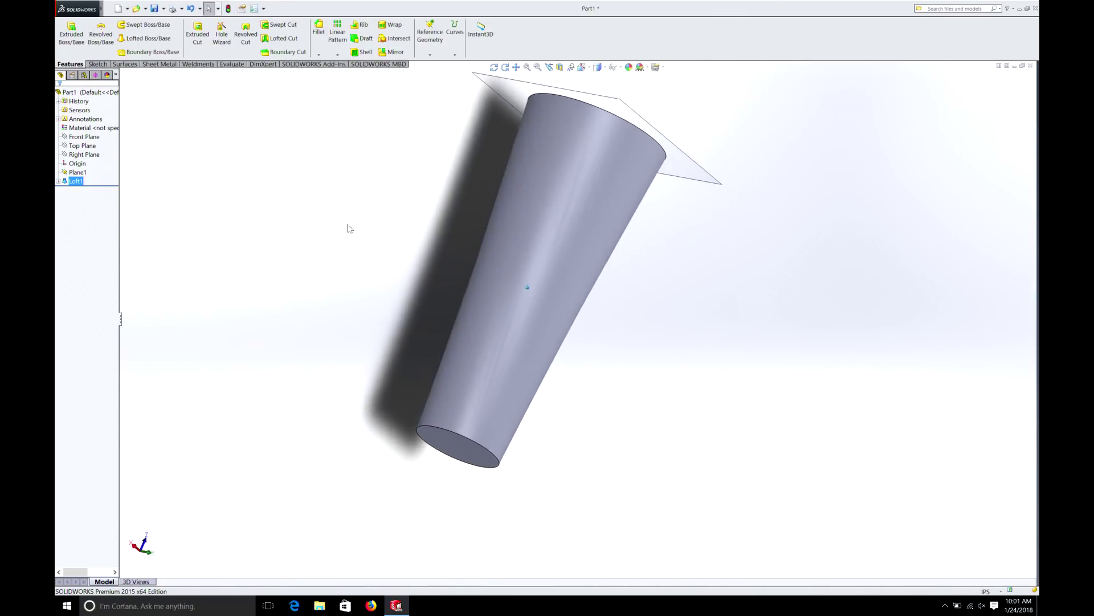
{"action": "key", "text": "Up"}
{"action": "key", "text": "Up"}
{"action": "key", "text": "Up"}
{"action": "key", "text": "Up"}
{"action": "middle_click_drag", "start_coordinate": [348, 224], "coordinate": [349, 221]}
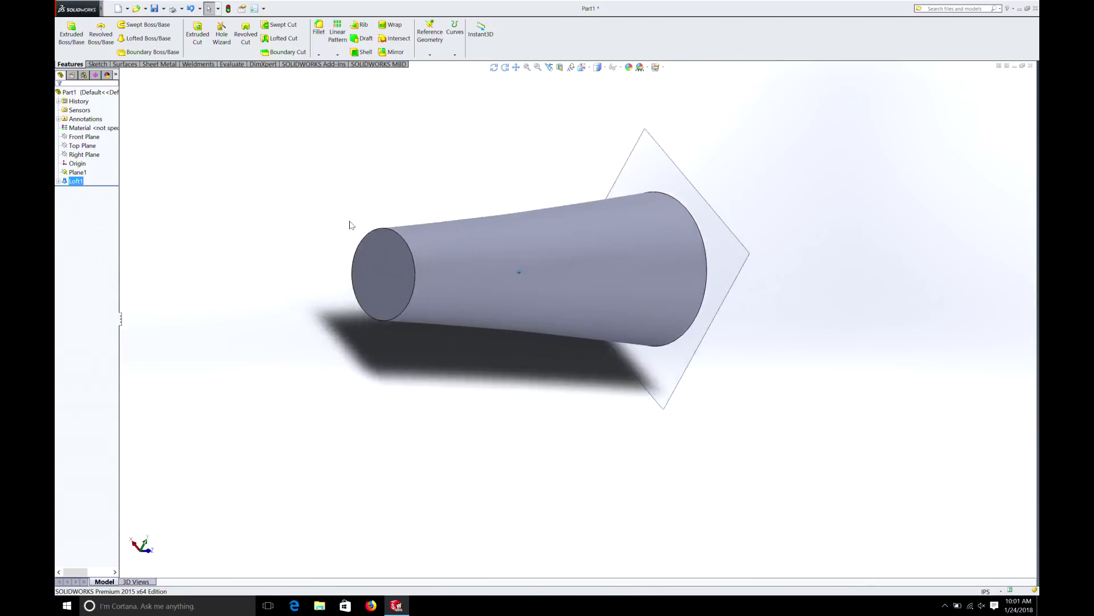
{"action": "key", "text": "Up"}
{"action": "key", "text": "Up"}
{"action": "key", "text": "Up"}
{"action": "key", "text": "Up"}
{"action": "key", "text": "Up"}
{"action": "key", "text": "Up"}
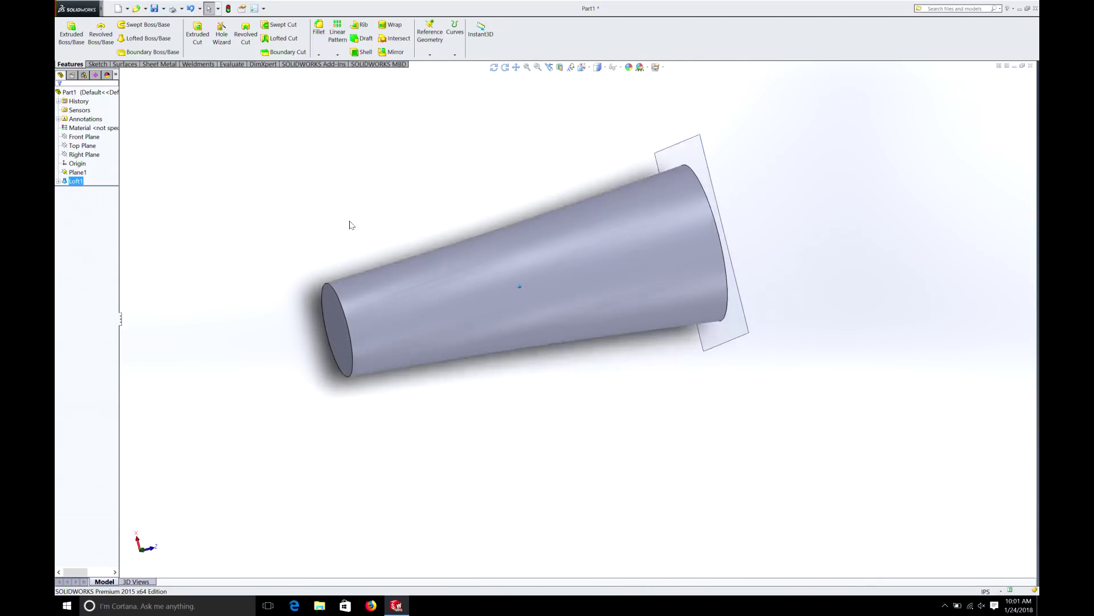
{"action": "key", "text": "Up"}
{"action": "key", "text": "Up"}
{"action": "key", "text": "Up"}
{"action": "key", "text": "Up"}
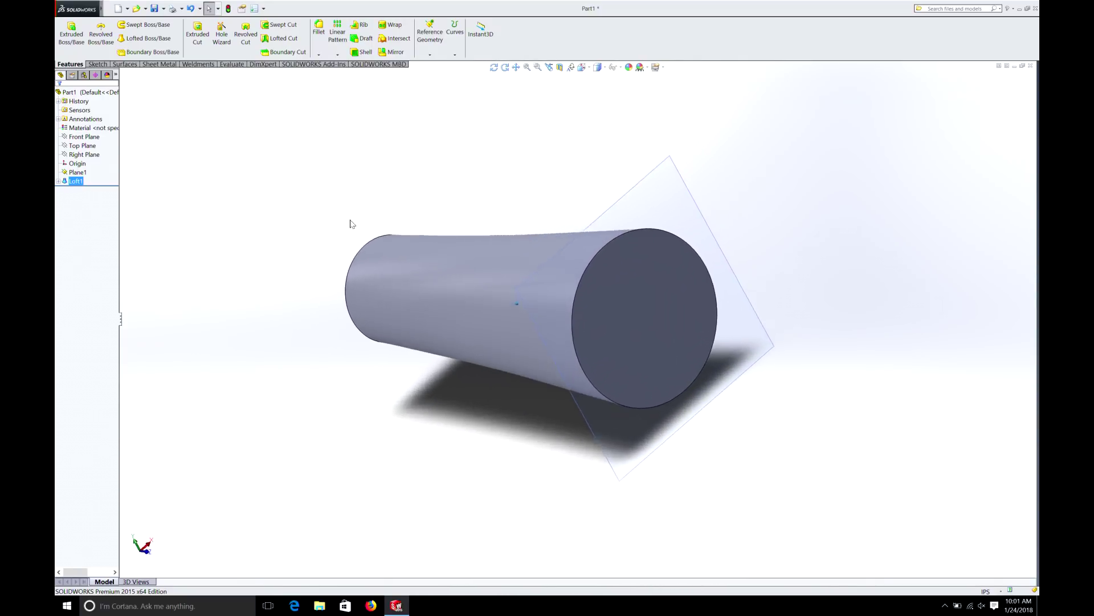
{"action": "key", "text": "Up"}
{"action": "key", "text": "Up"}
{"action": "key", "text": "Up"}
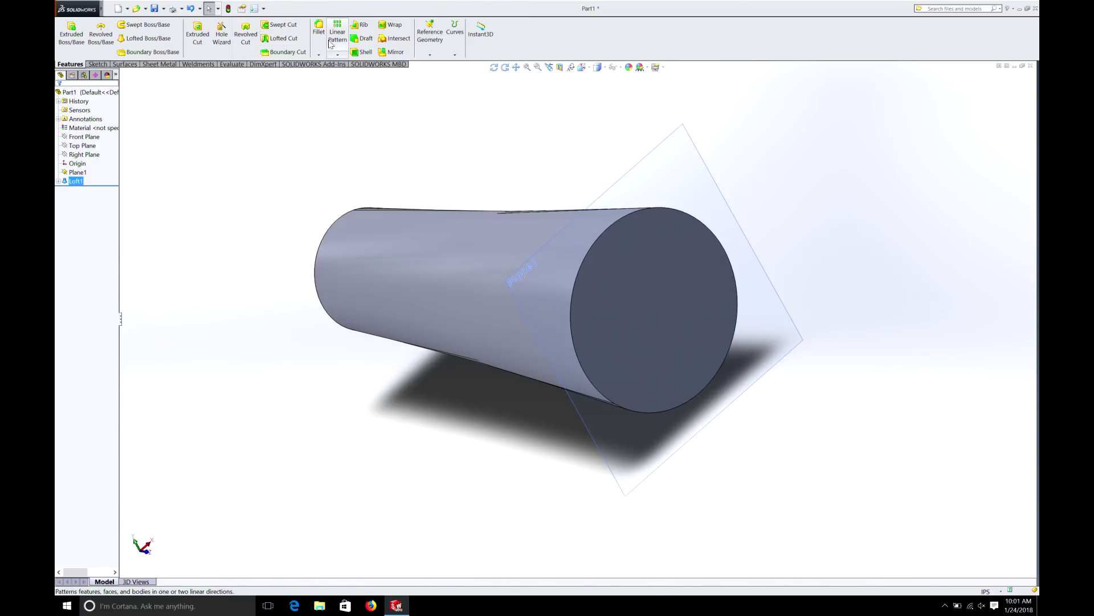
Step: Shell the tapered solid with a 0.25 in wall thickness, removing the larger circular end face
{"action": "left_click", "coordinate": [366, 53]}
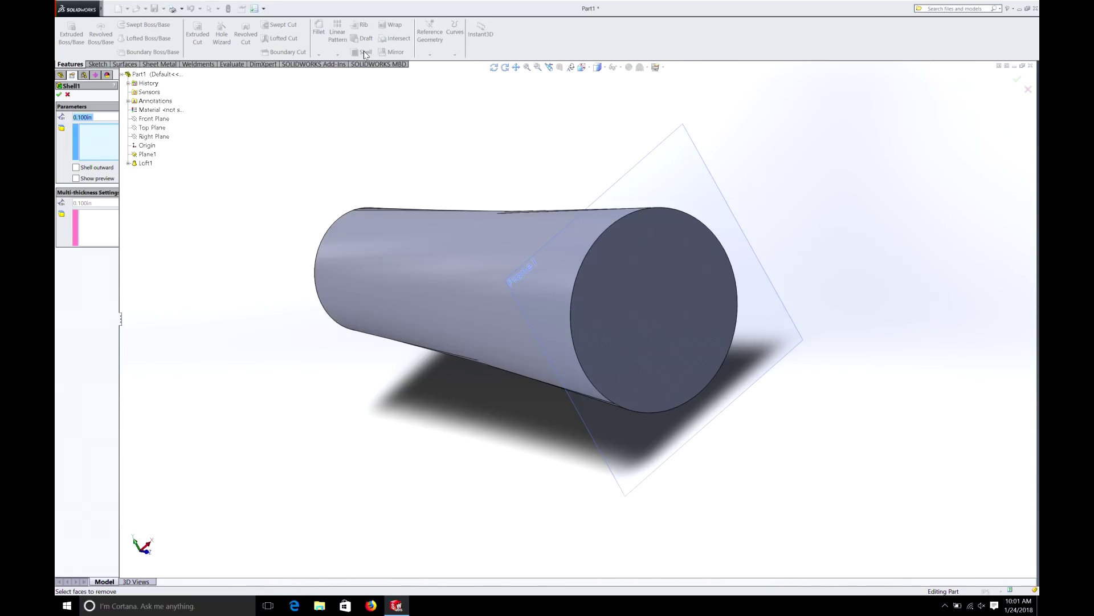
{"action": "left_click", "coordinate": [657, 311]}
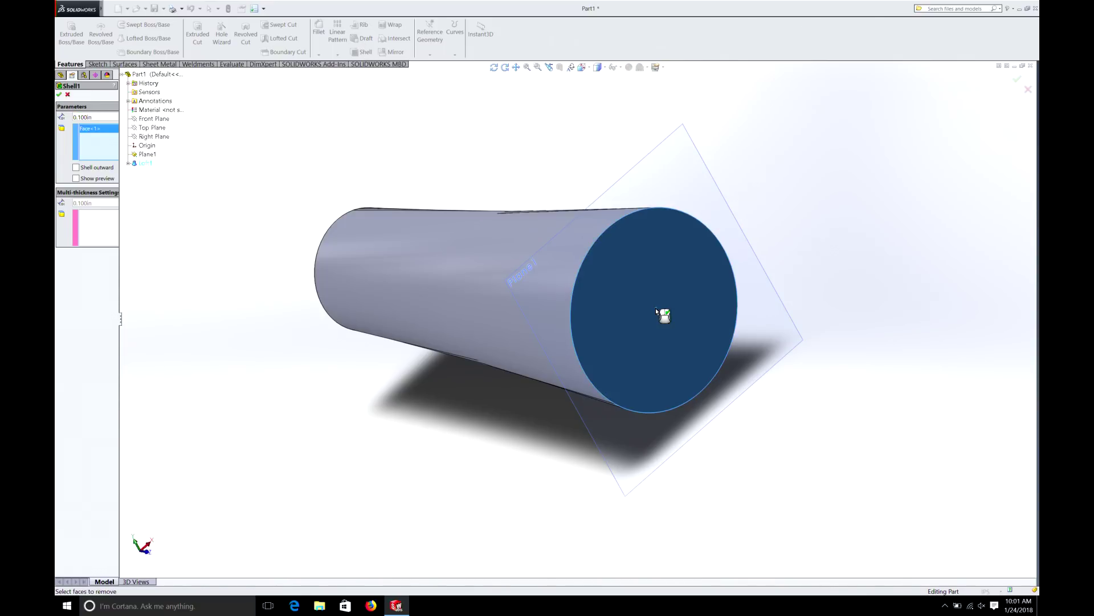
{"action": "left_click", "coordinate": [95, 118]}
{"action": "type", "text": ".25"}
{"action": "key", "text": "Return"}
{"action": "left_click", "coordinate": [62, 93]}
{"action": "middle_click_drag", "start_coordinate": [535, 341], "coordinate": [505, 263]}
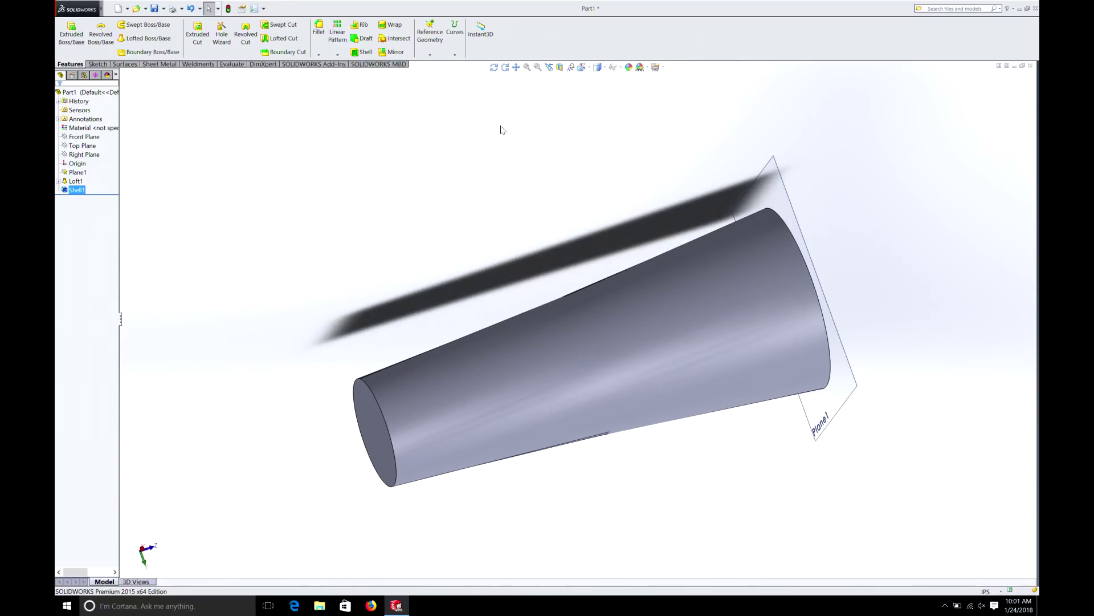
Step: Examine the wall thickness and hollow interior with a section view on the Top Plane, and turn the section view off
{"action": "left_click", "coordinate": [560, 68]}
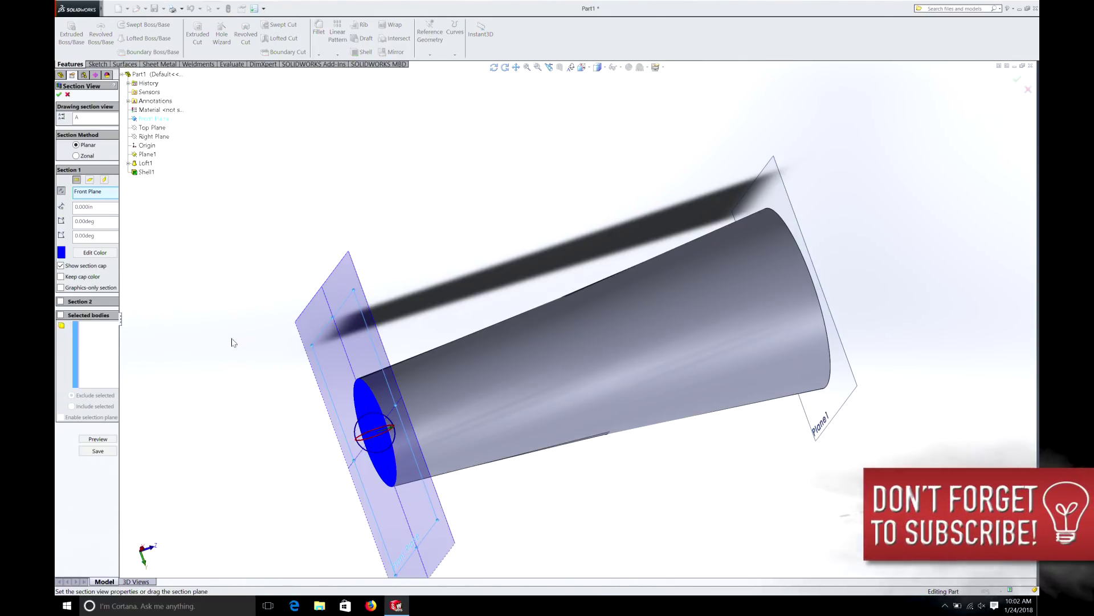
{"action": "left_click", "coordinate": [90, 180]}
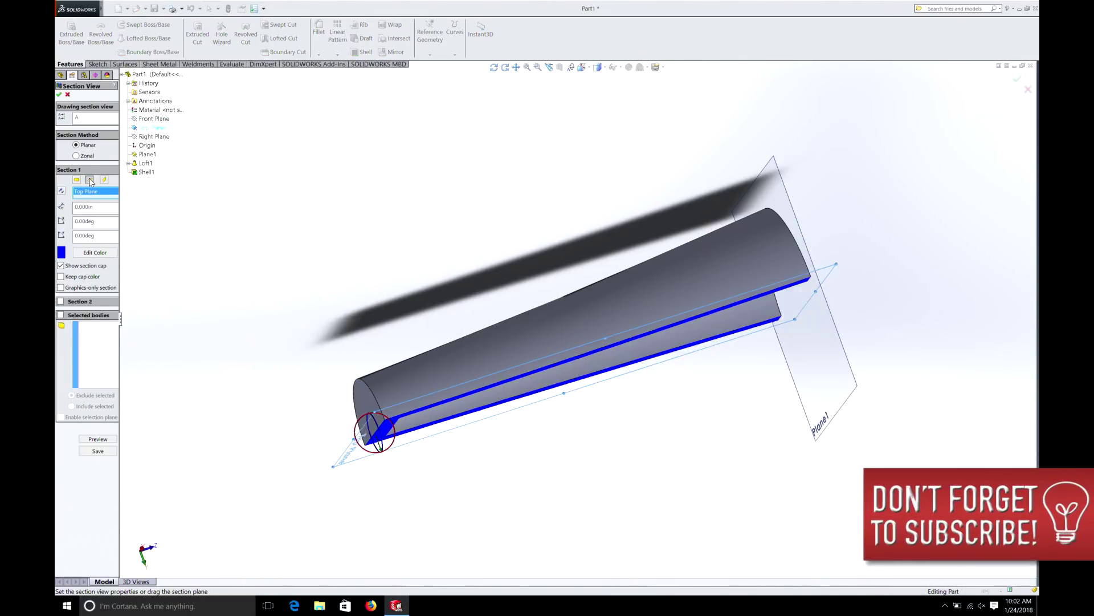
{"action": "left_click", "coordinate": [60, 95]}
{"action": "middle_click_drag", "start_coordinate": [677, 378], "coordinate": [659, 266]}
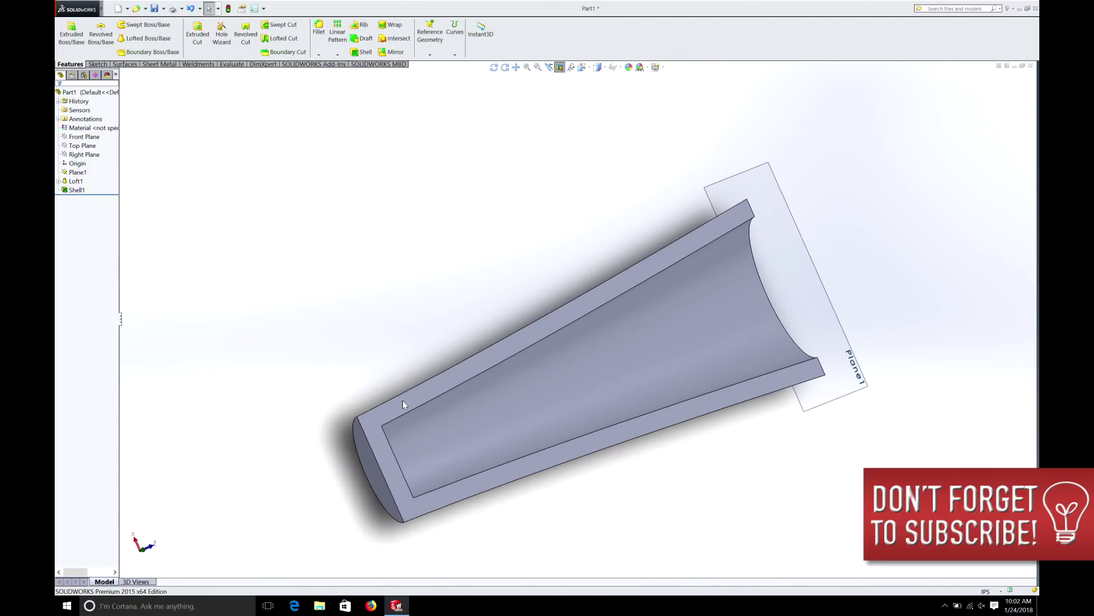
{"action": "middle_click_drag", "start_coordinate": [718, 437], "coordinate": [682, 353]}
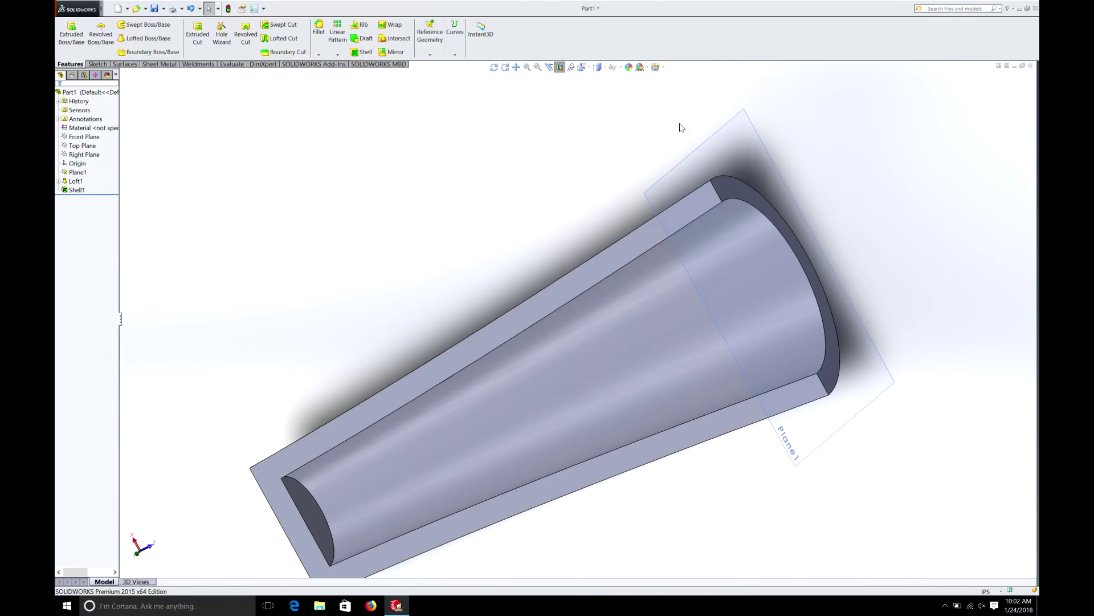
{"action": "left_click", "coordinate": [558, 68]}
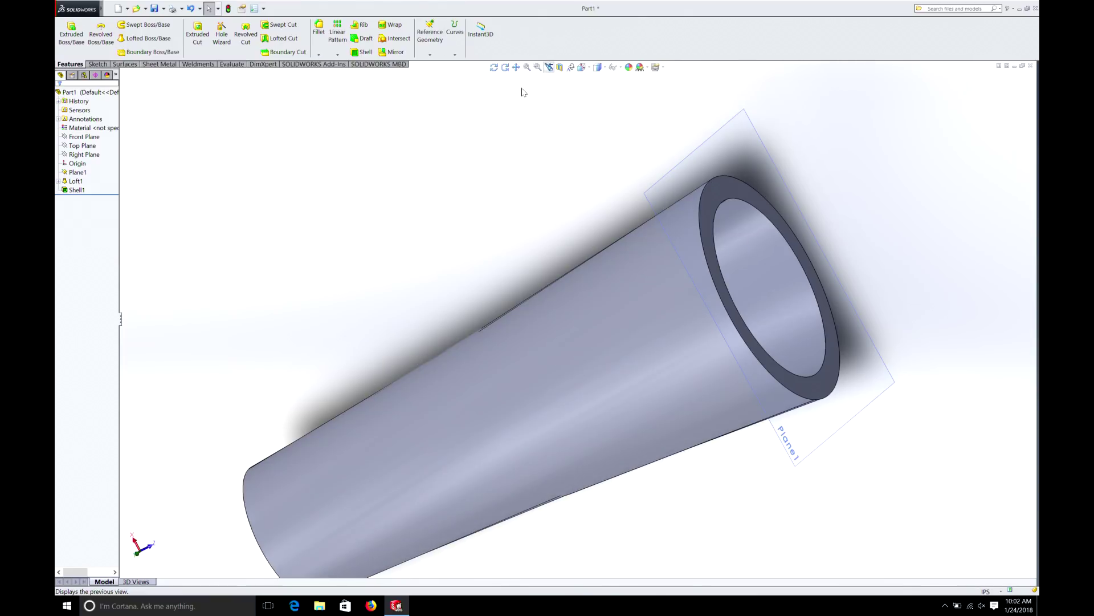
Step: Inspect the shelled tapered body and its open end from several angles
{"action": "key", "text": "Left"}
{"action": "key", "text": "Left"}
{"action": "key", "text": "Left"}
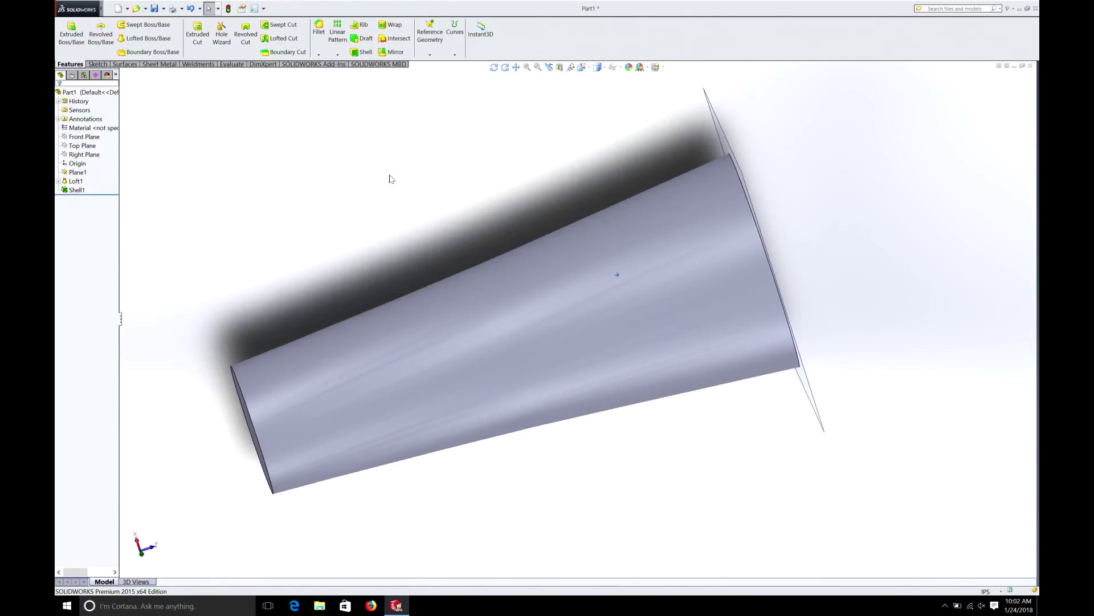
{"action": "key", "text": "Right"}
{"action": "key", "text": "Right"}
{"action": "key", "text": "Right"}
{"action": "key", "text": "Right"}
{"action": "key", "text": "Left"}
{"action": "key", "text": "Left"}
{"action": "key", "text": "Left"}
{"action": "key", "text": "Left"}
{"action": "key", "text": "Left"}
{"action": "middle_click_drag", "start_coordinate": [390, 179], "coordinate": [481, 259]}
{"action": "middle_click_drag", "start_coordinate": [600, 271], "coordinate": [590, 273]}
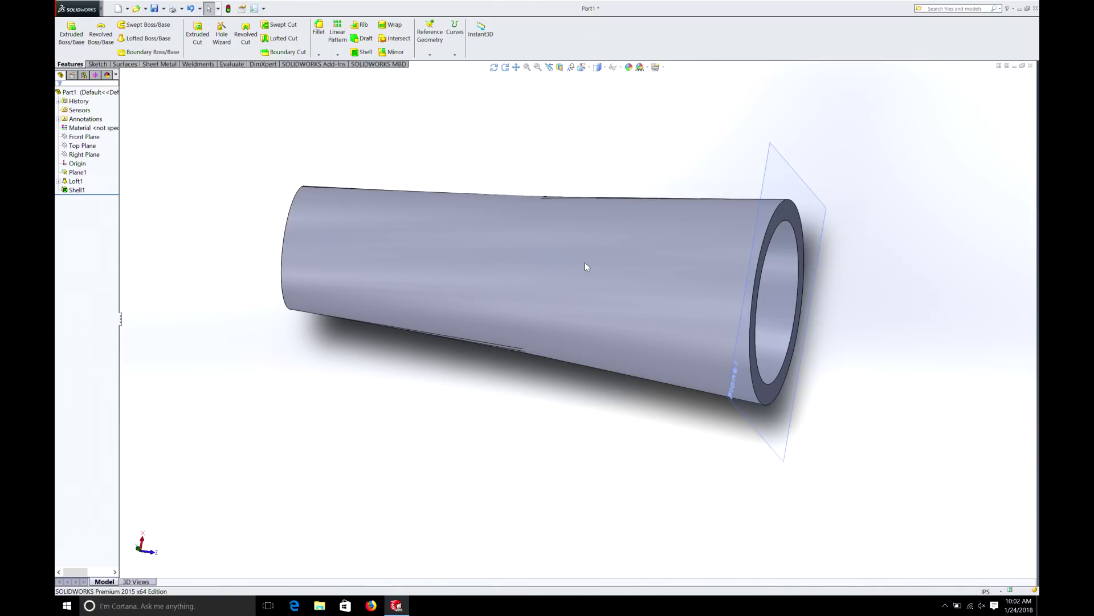
{"action": "middle_click_drag", "start_coordinate": [588, 251], "coordinate": [278, 161]}
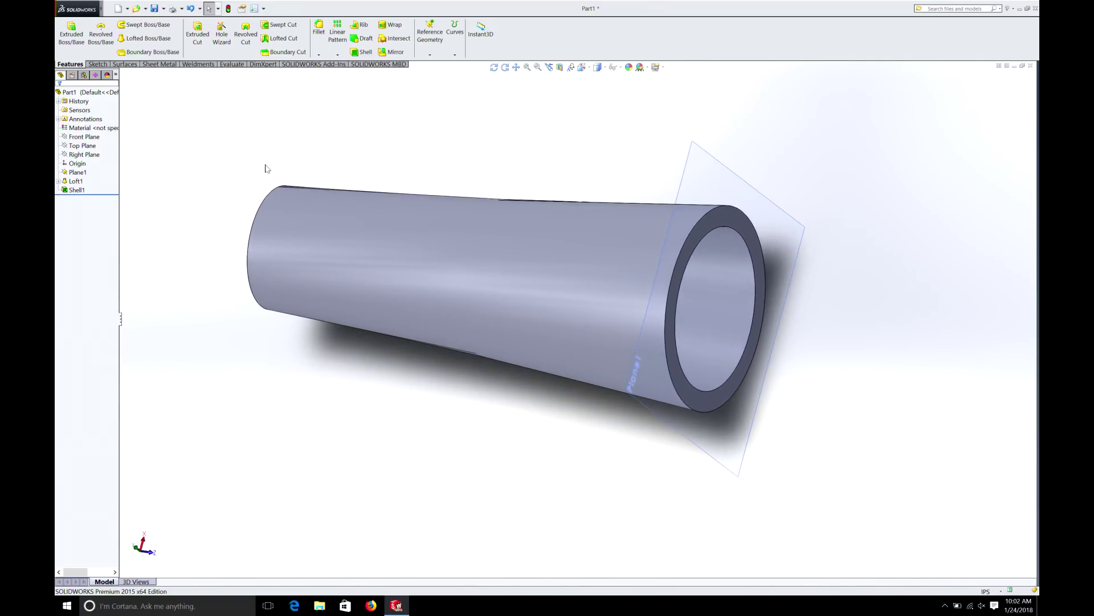
Step: Create a reference plane parallel to the Top Plane at an offset distance of 1.25 in
{"action": "left_click", "coordinate": [81, 146]}
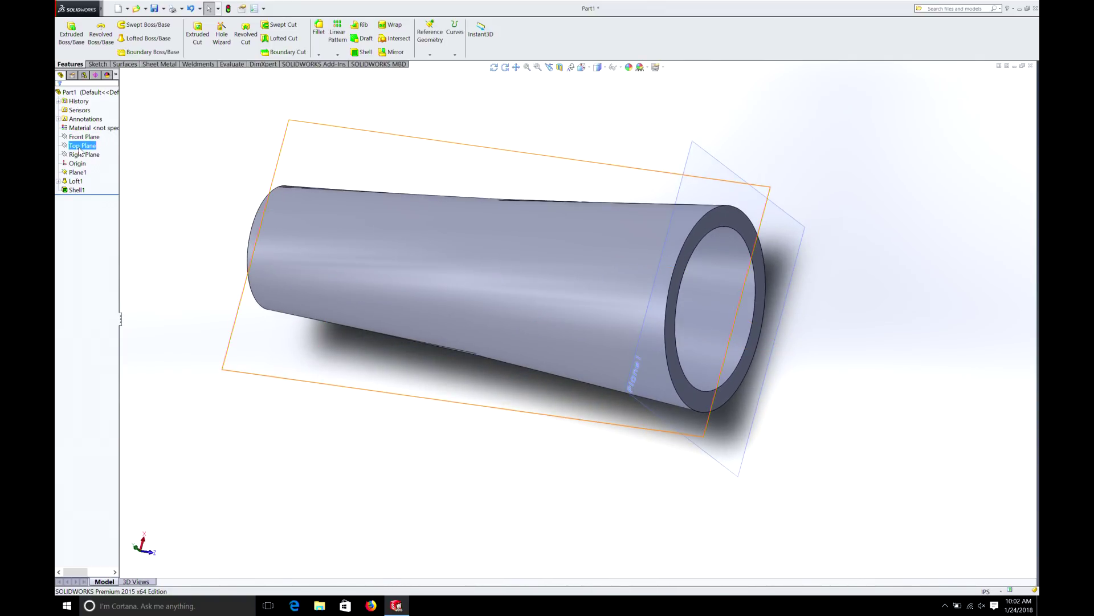
{"action": "middle_click_drag", "start_coordinate": [786, 222], "coordinate": [546, 249]}
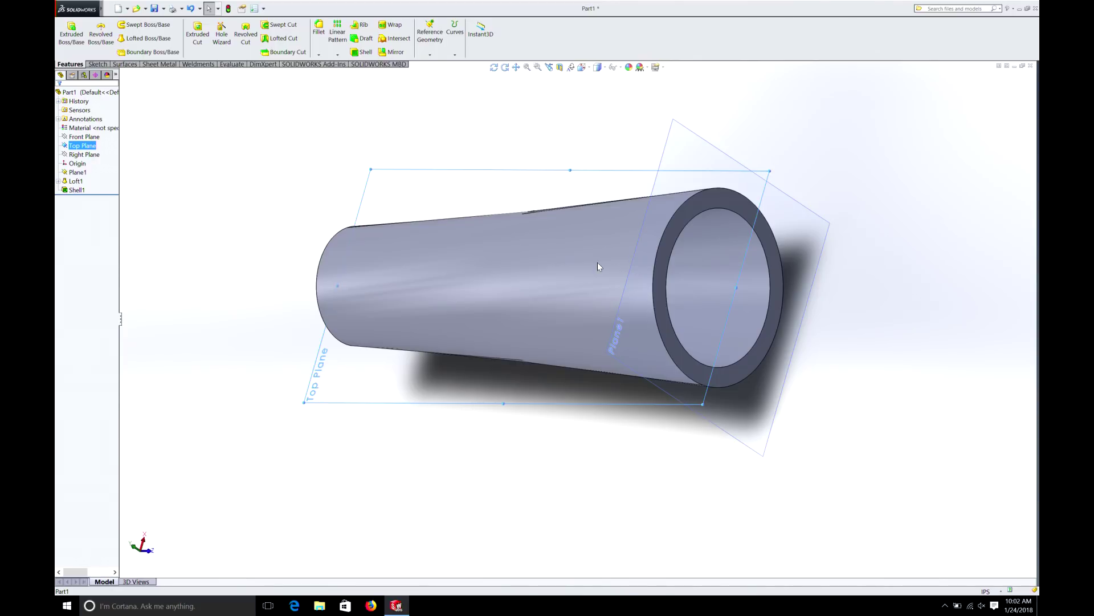
{"action": "middle_click_drag", "start_coordinate": [598, 262], "coordinate": [542, 257]}
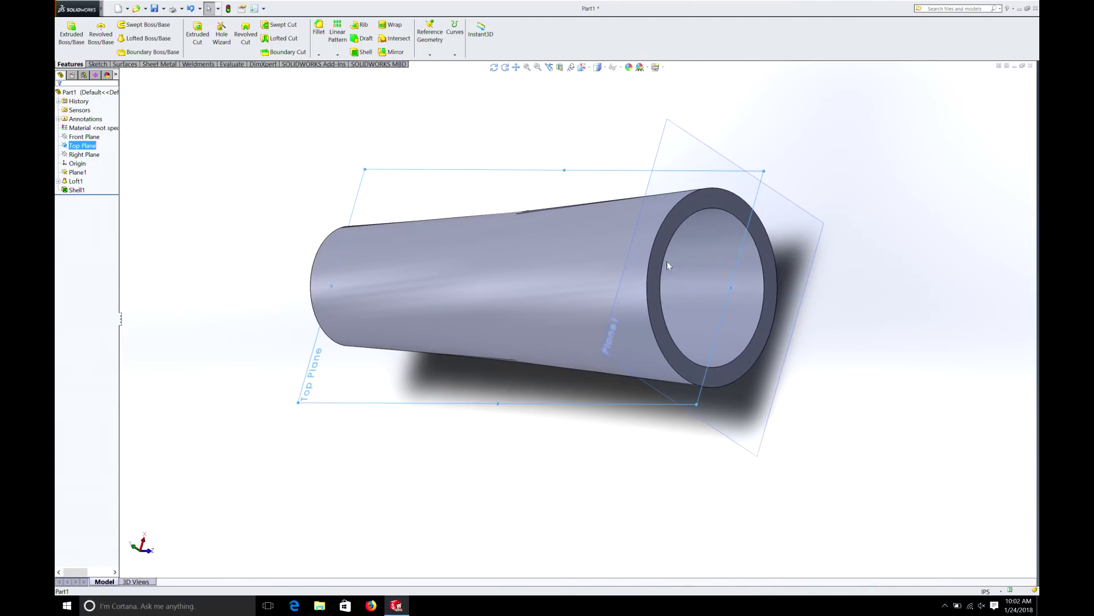
{"action": "middle_click_drag", "start_coordinate": [697, 278], "coordinate": [402, 254]}
{"action": "middle_click_drag", "start_coordinate": [648, 291], "coordinate": [432, 162]}
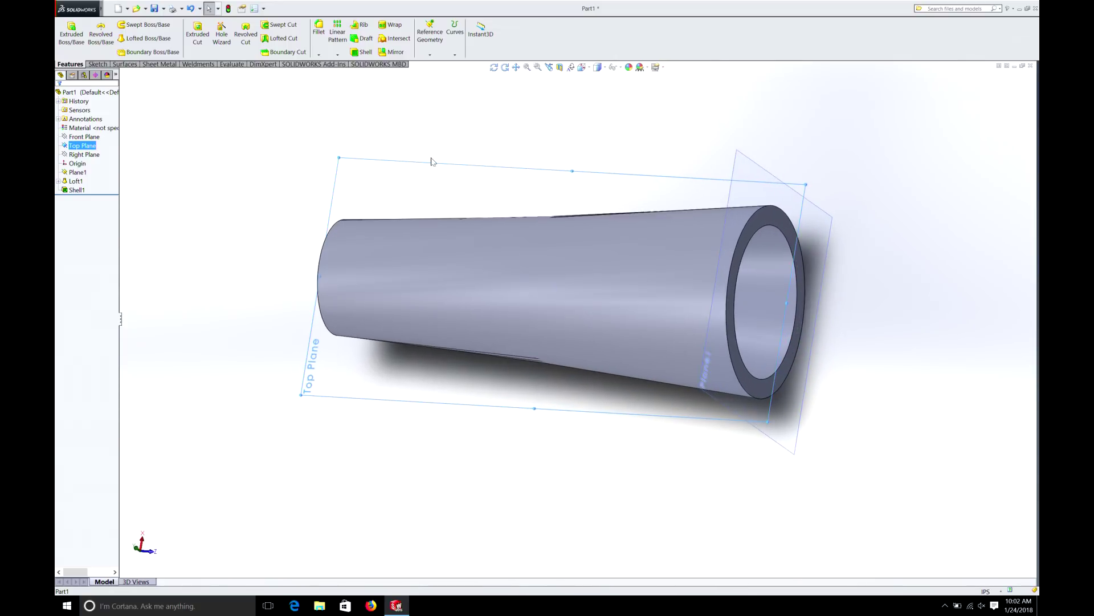
{"action": "left_click", "coordinate": [428, 55]}
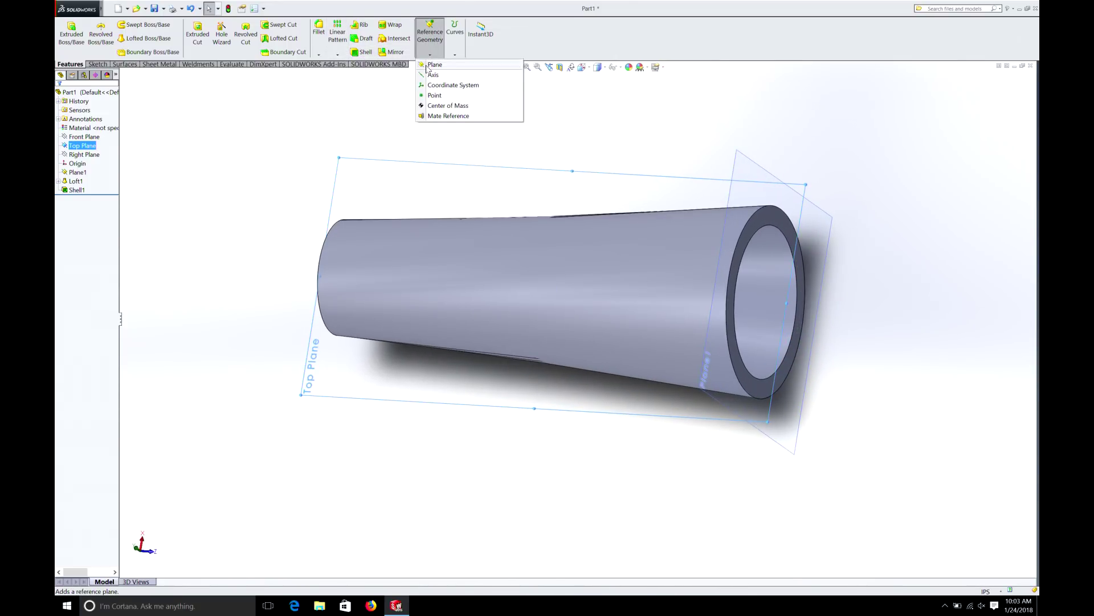
{"action": "left_click", "coordinate": [429, 65]}
{"action": "middle_click_drag", "start_coordinate": [820, 210], "coordinate": [550, 251]}
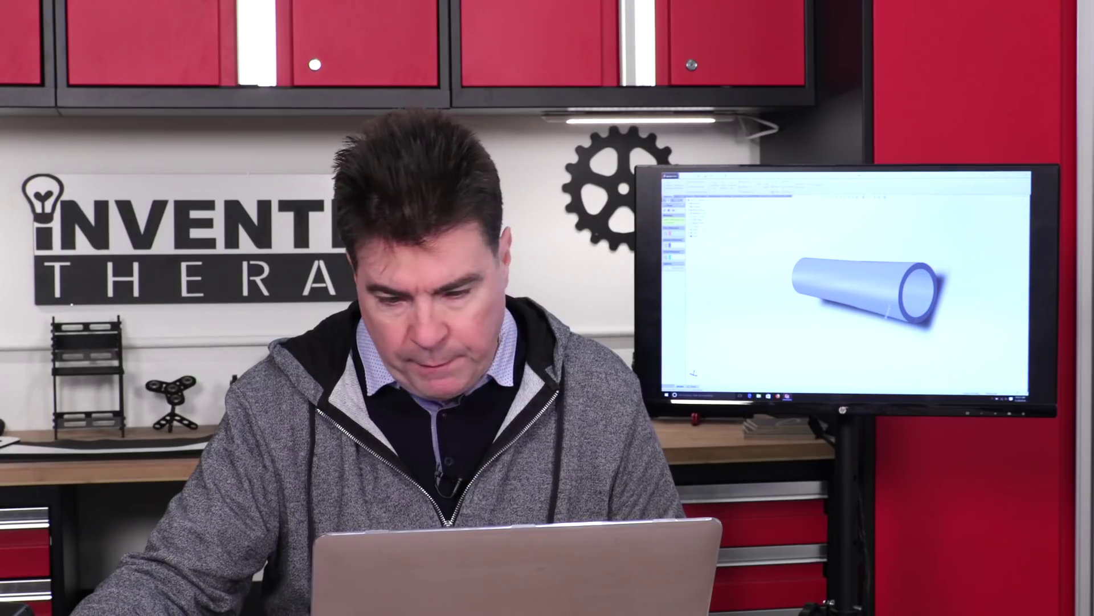
{"action": "left_click", "coordinate": [697, 219]}
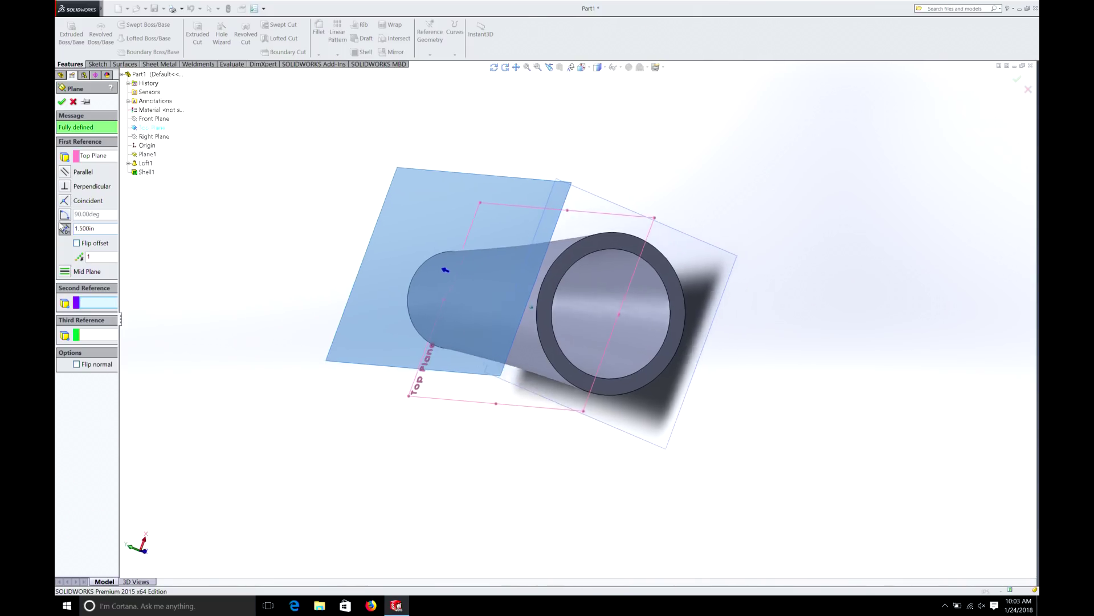
{"action": "left_click_drag", "start_coordinate": [96, 228], "coordinate": [77, 227]}
{"action": "type", "text": "1.25"}
{"action": "key", "text": "Return"}
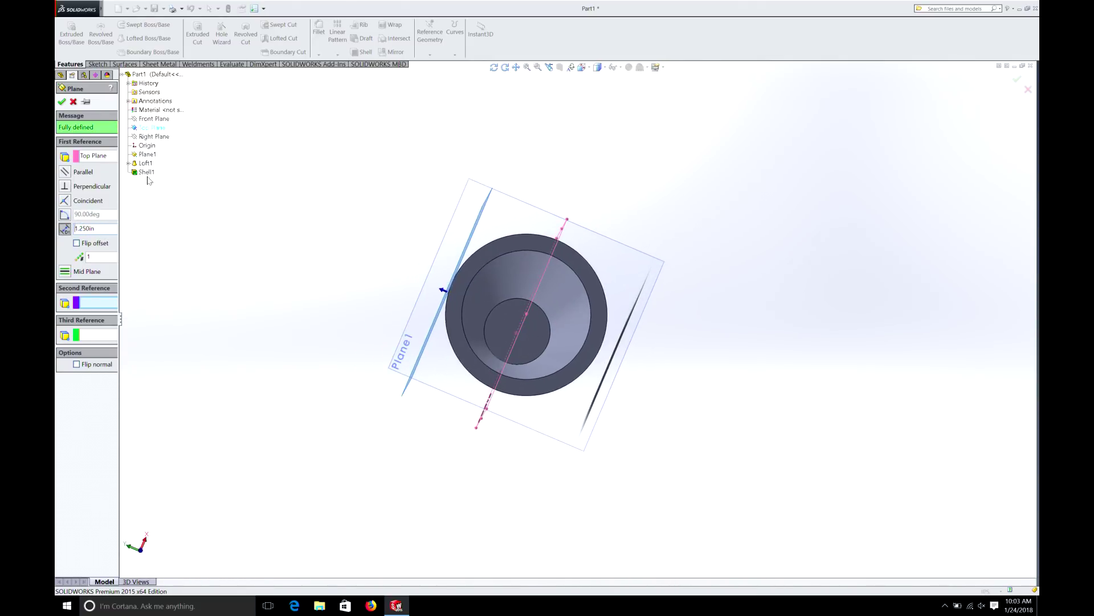
{"action": "scroll", "coordinate": [342, 219], "scroll_direction": "down", "scroll_amount": 4}
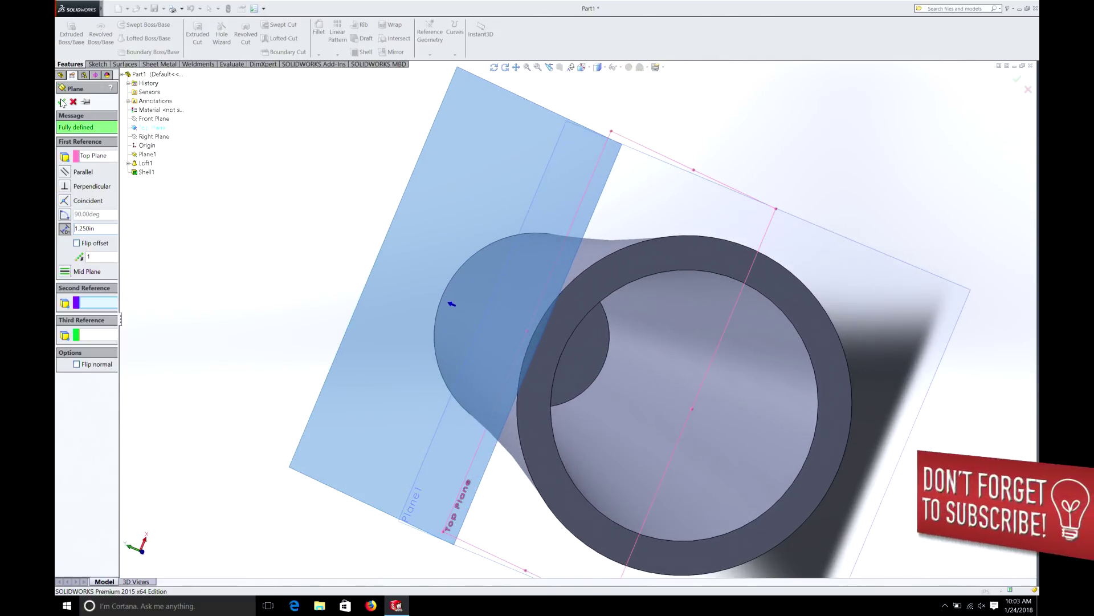
{"action": "left_click", "coordinate": [62, 102]}
Step: Start a sketch on Plane2 and draw a centerline about 3.66 in long from the midpoint of the plane's large-end edge along the part's axis
{"action": "scroll", "coordinate": [553, 342], "scroll_direction": "down", "scroll_amount": 6}
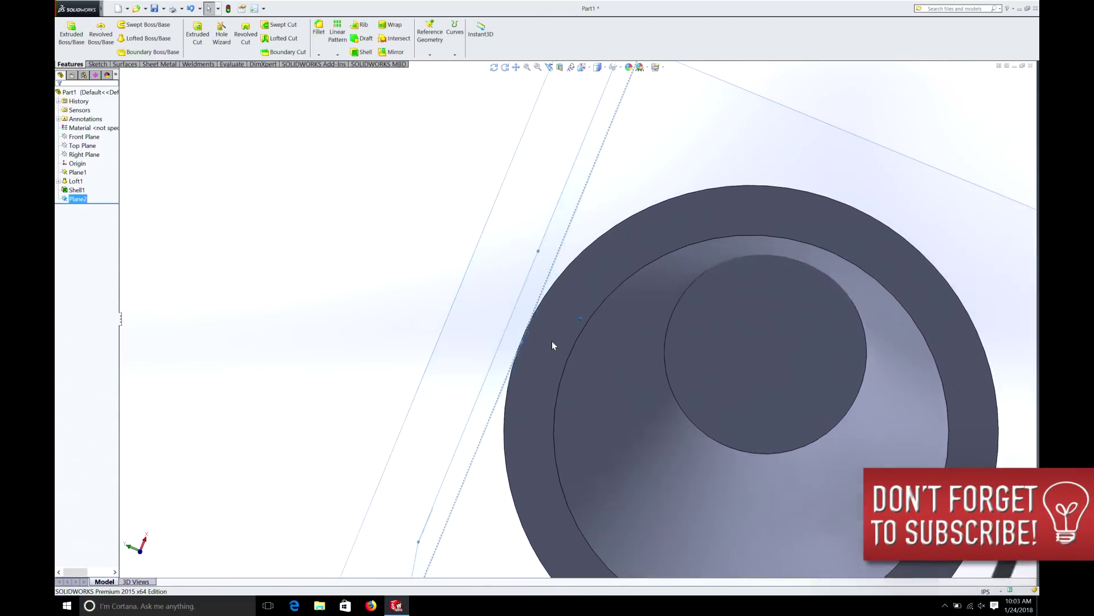
{"action": "middle_click_drag", "start_coordinate": [552, 341], "coordinate": [801, 316]}
{"action": "scroll", "coordinate": [551, 341], "scroll_direction": "up", "scroll_amount": 4}
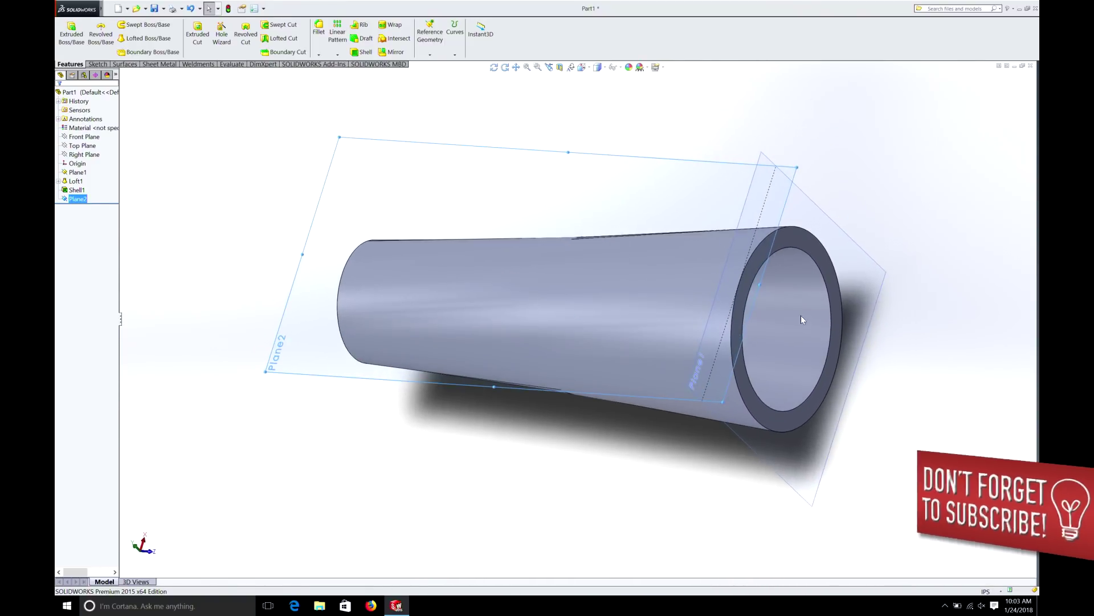
{"action": "right_click", "coordinate": [487, 198]}
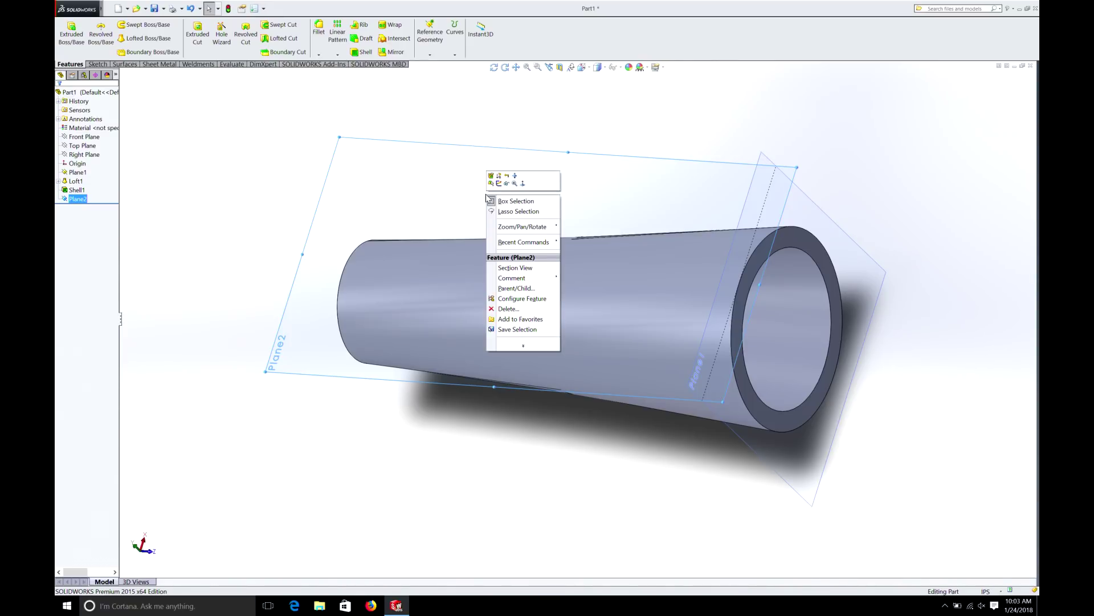
{"action": "left_click", "coordinate": [499, 183]}
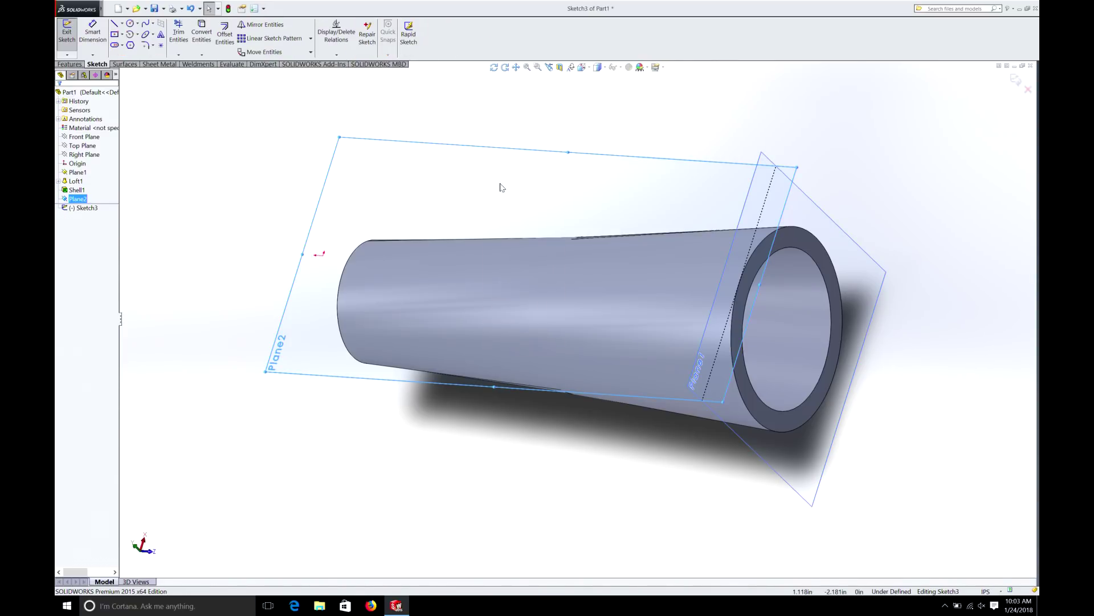
{"action": "left_click", "coordinate": [122, 23]}
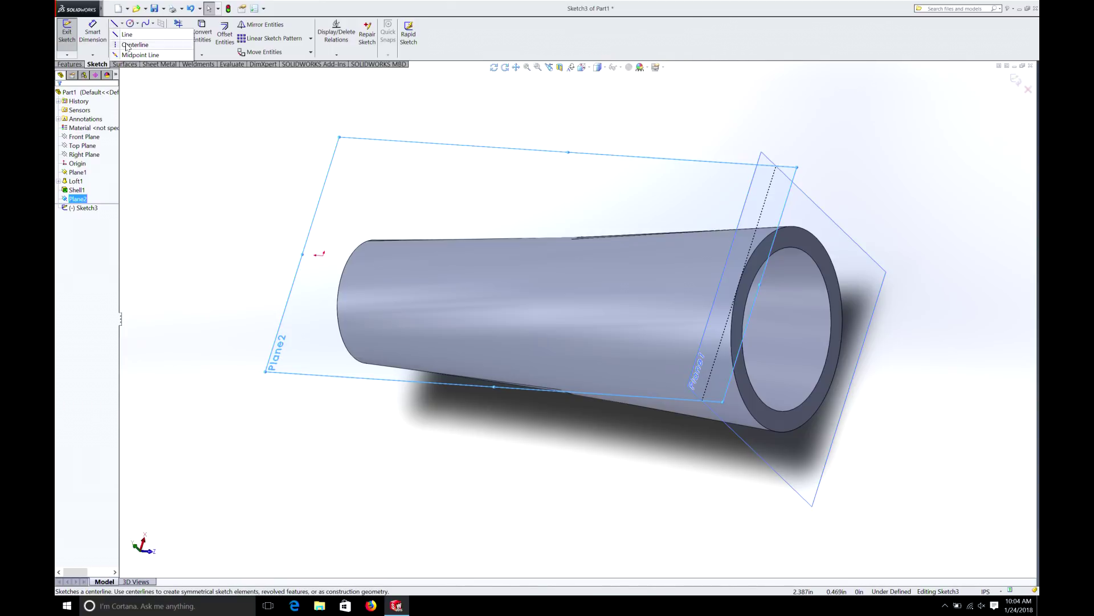
{"action": "left_click", "coordinate": [133, 45]}
{"action": "middle_click_drag", "start_coordinate": [751, 288], "coordinate": [783, 294]}
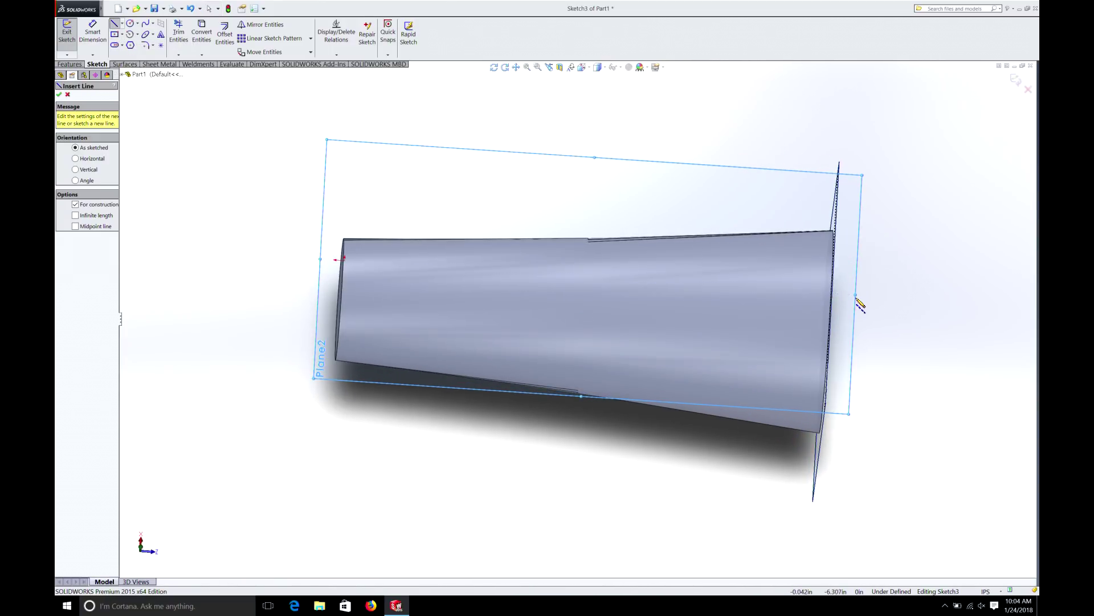
{"action": "left_click", "coordinate": [856, 295]}
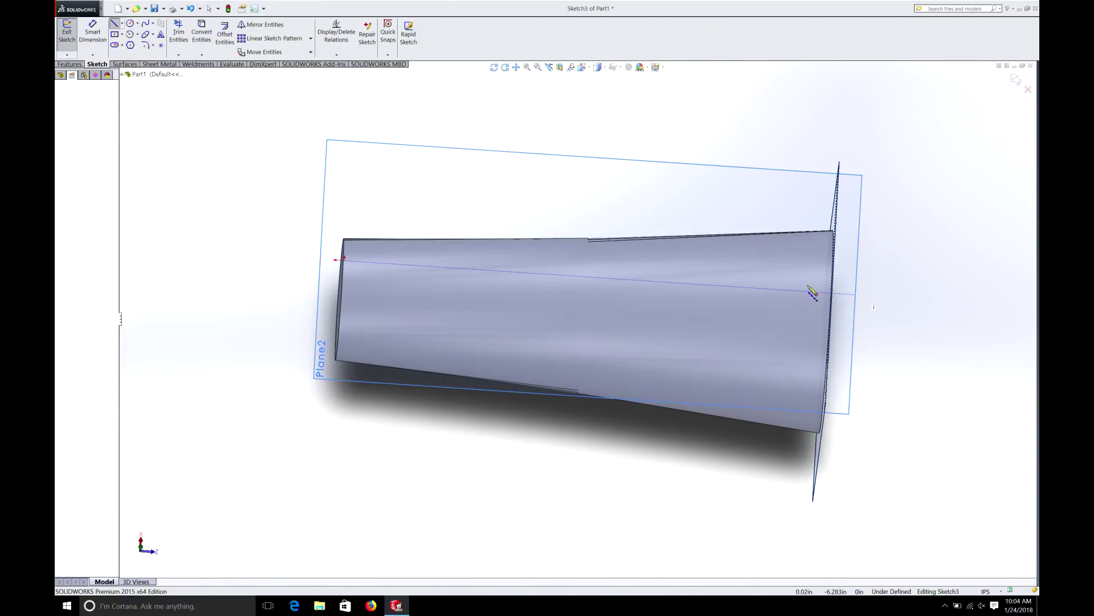
{"action": "double_click", "coordinate": [560, 279]}
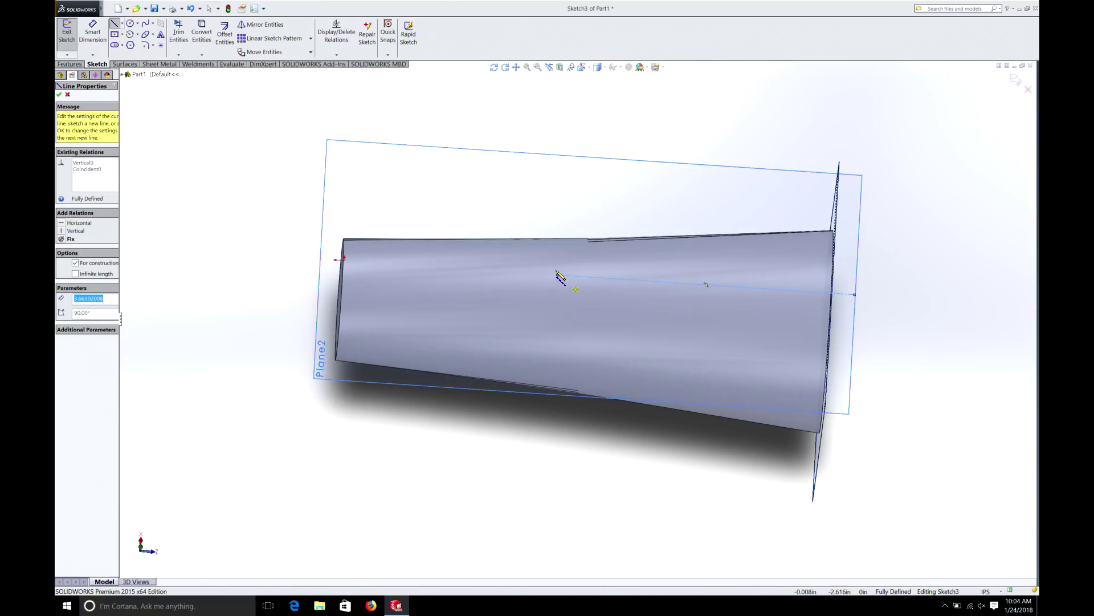
Step: Sketch a circle about 1.06 in in diameter centred on the centerline's inner endpoint
{"action": "left_click", "coordinate": [130, 25]}
{"action": "left_click", "coordinate": [558, 275]}
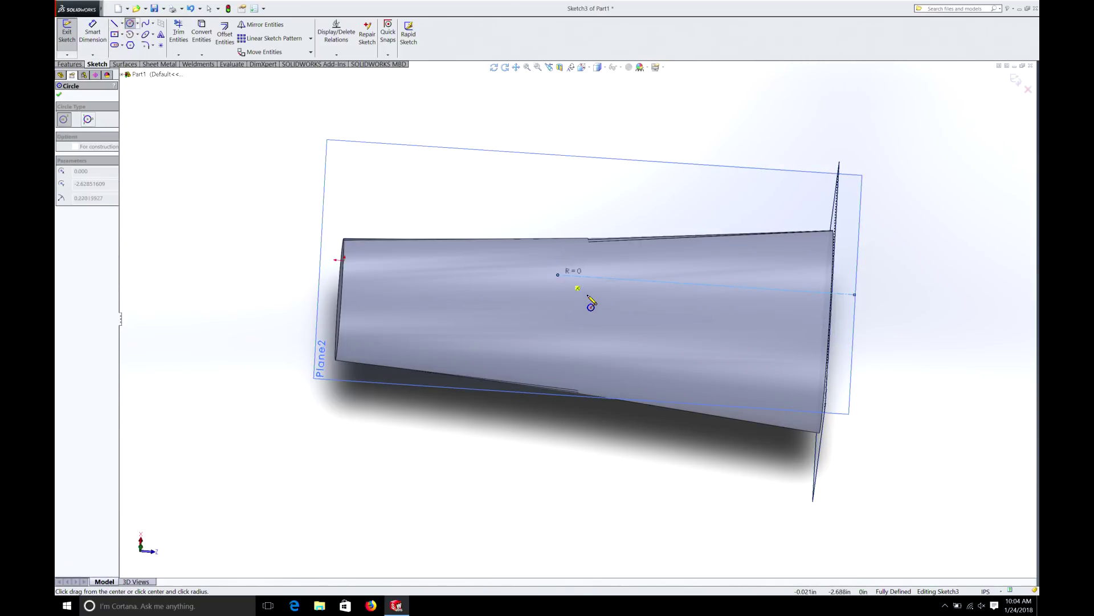
{"action": "left_click", "coordinate": [588, 304]}
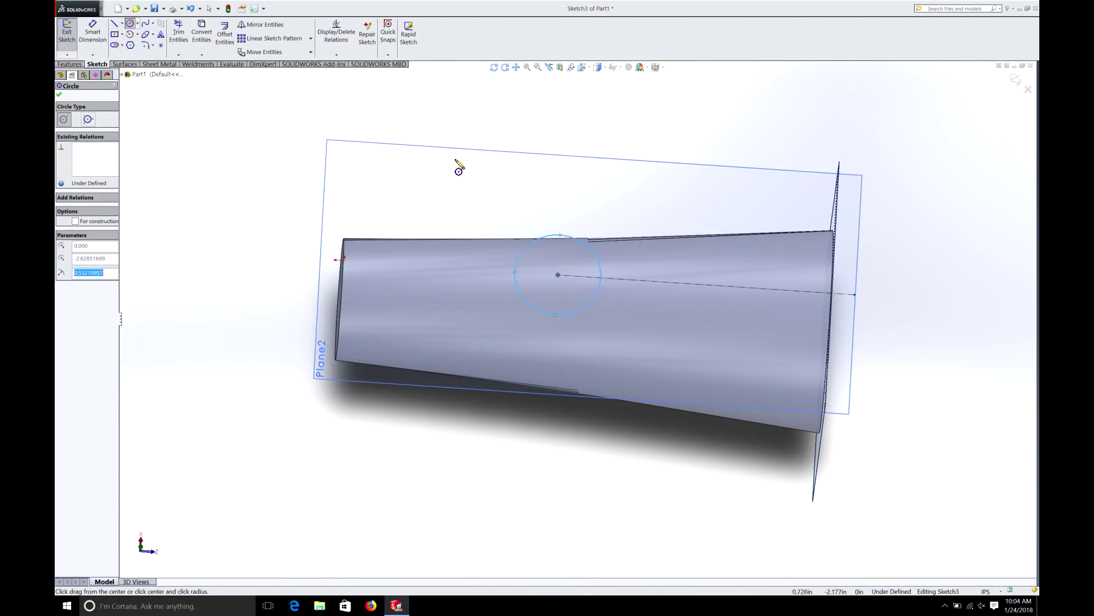
Step: Dimension the centerline's length to 2 in and the circle's diameter to 1 in
{"action": "left_click", "coordinate": [100, 34]}
{"action": "left_click", "coordinate": [781, 292]}
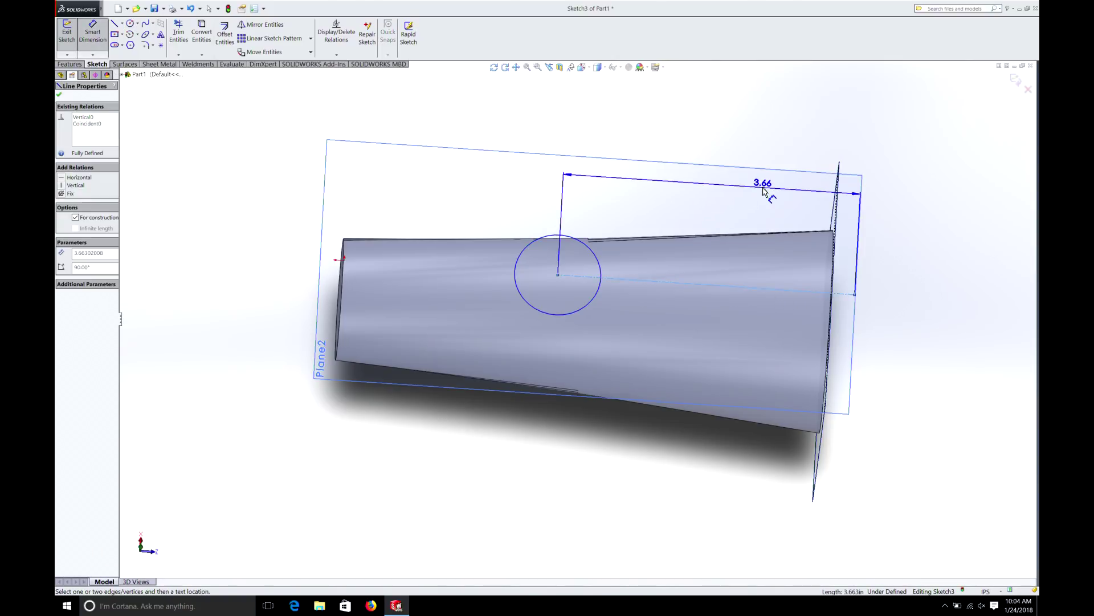
{"action": "left_click", "coordinate": [766, 186]}
{"action": "key", "text": "Return"}
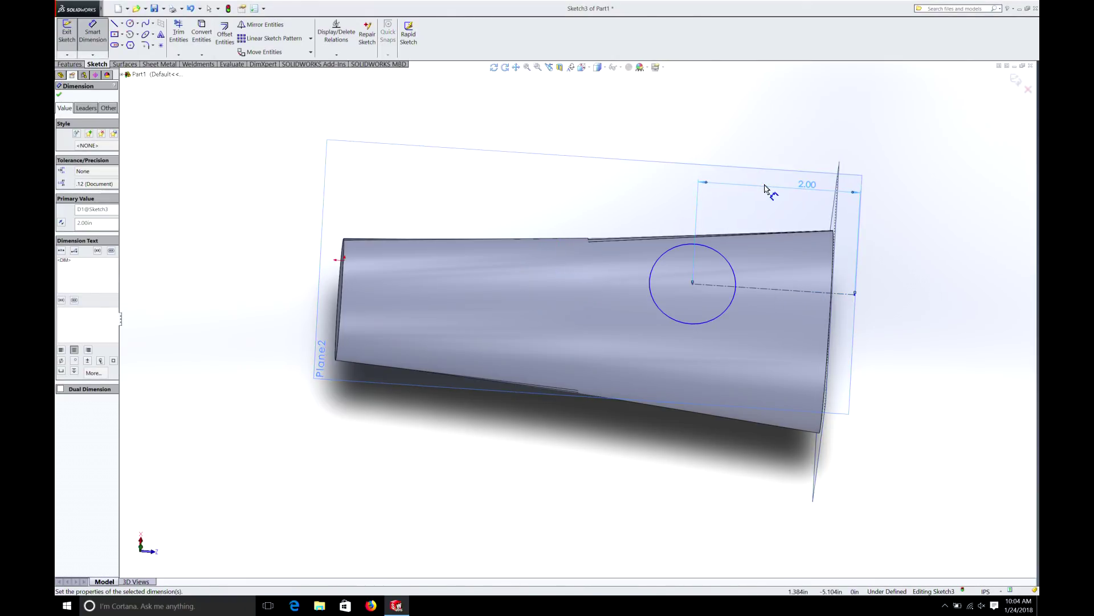
{"action": "left_click", "coordinate": [671, 253]}
{"action": "left_click", "coordinate": [598, 212]}
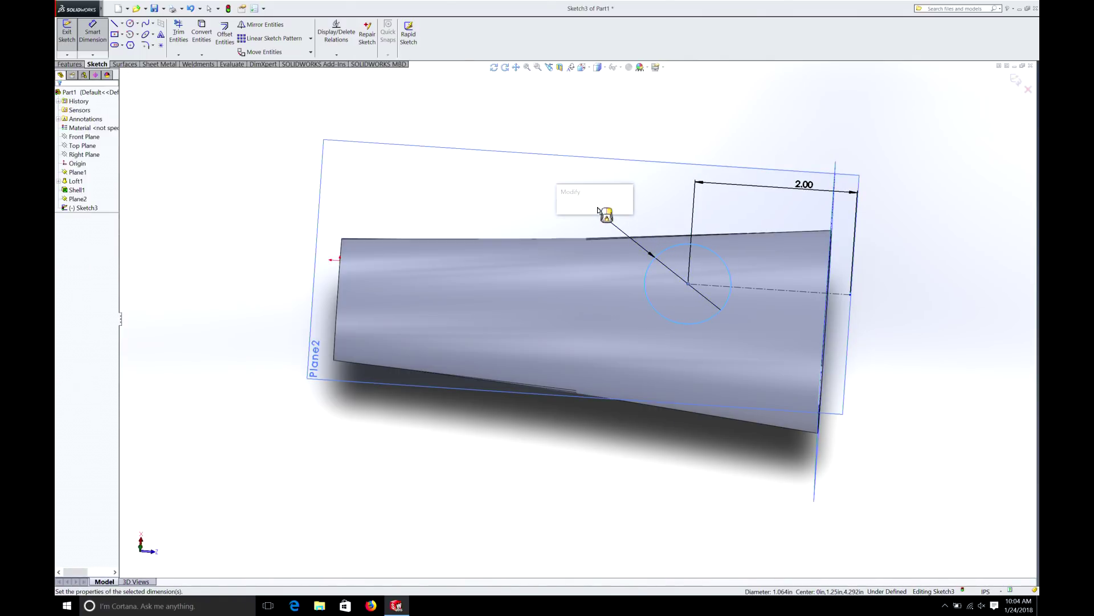
{"action": "type", "text": "1"}
{"action": "key", "text": "Return"}
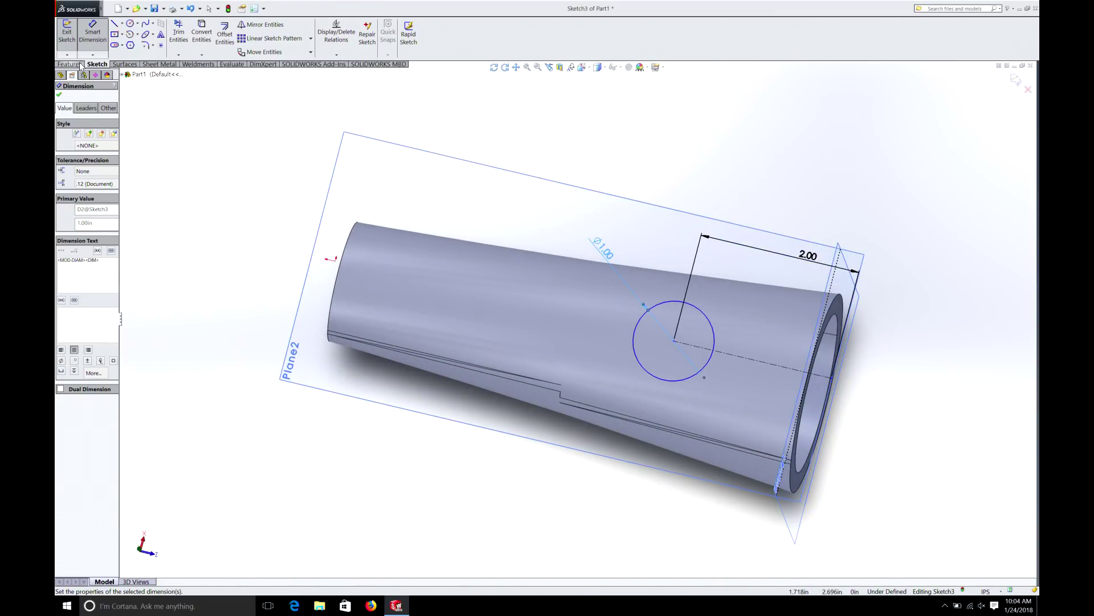
{"action": "left_click", "coordinate": [58, 96]}
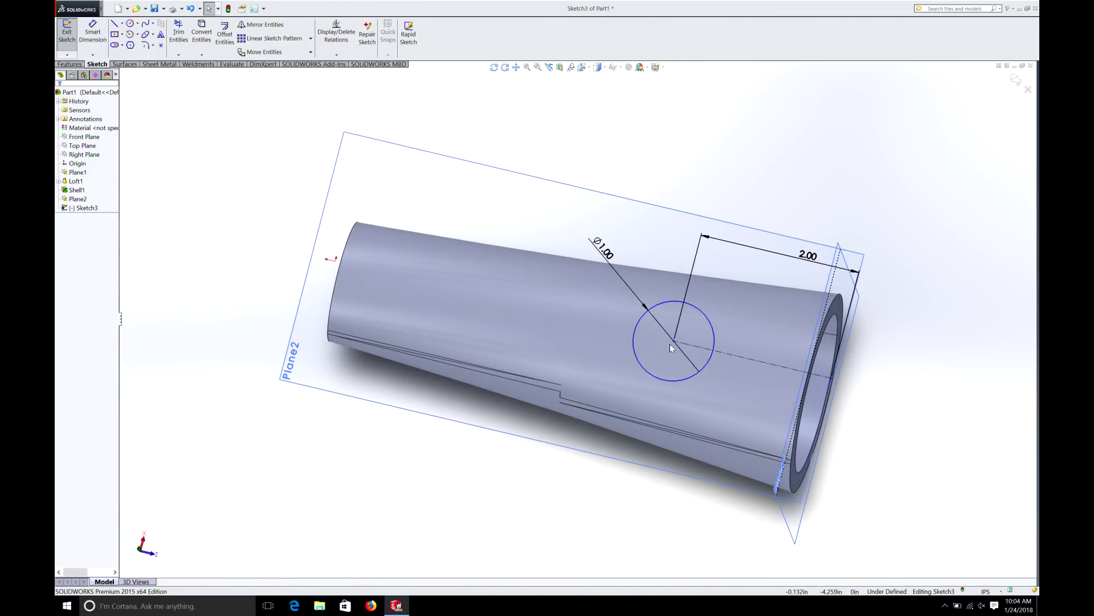
Step: Move the circle and its attached centerline along the part's axis toward the small end
{"action": "left_click_drag", "start_coordinate": [673, 341], "coordinate": [596, 381]}
{"action": "left_click_drag", "start_coordinate": [508, 358], "coordinate": [505, 356]}
{"action": "middle_click_drag", "start_coordinate": [668, 500], "coordinate": [652, 493]}
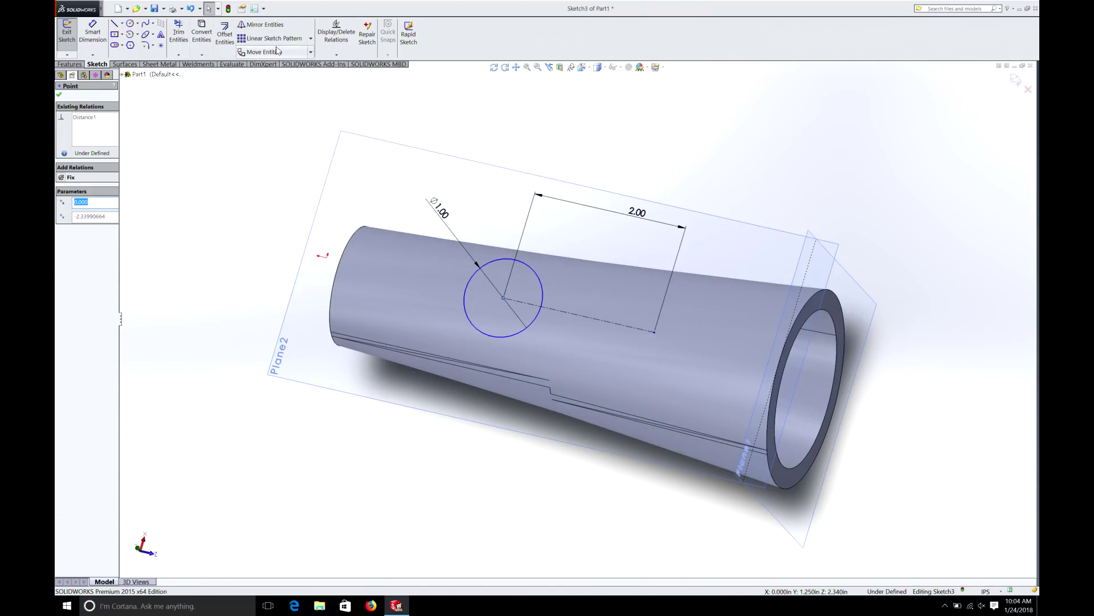
Step: Add a coincident relation between the centerline's outer endpoint and Plane1
{"action": "left_click", "coordinate": [328, 55]}
{"action": "left_click", "coordinate": [332, 74]}
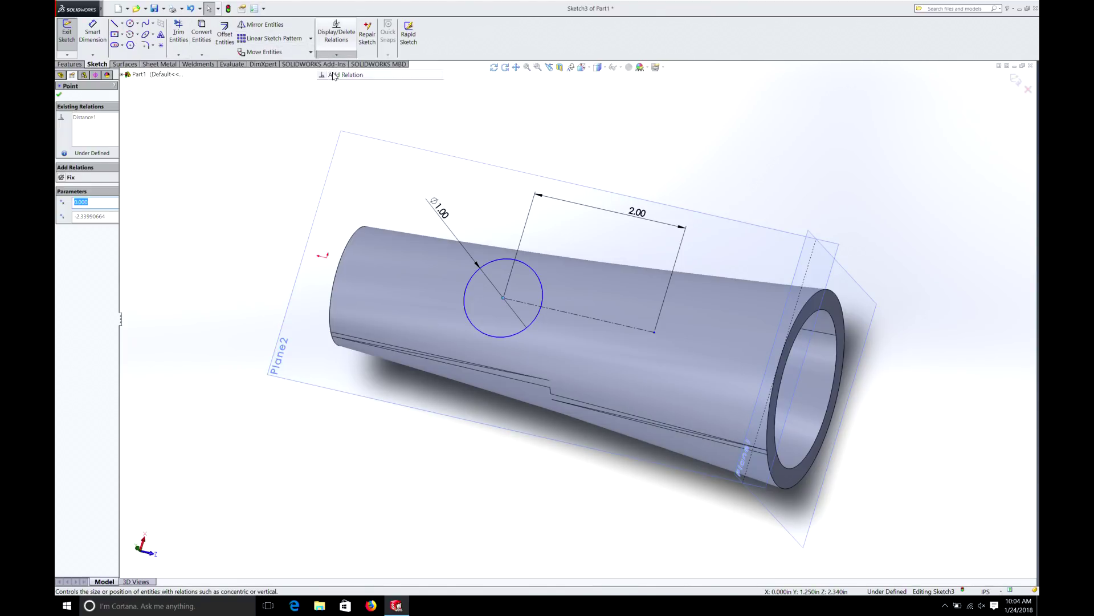
{"action": "left_click", "coordinate": [654, 332]}
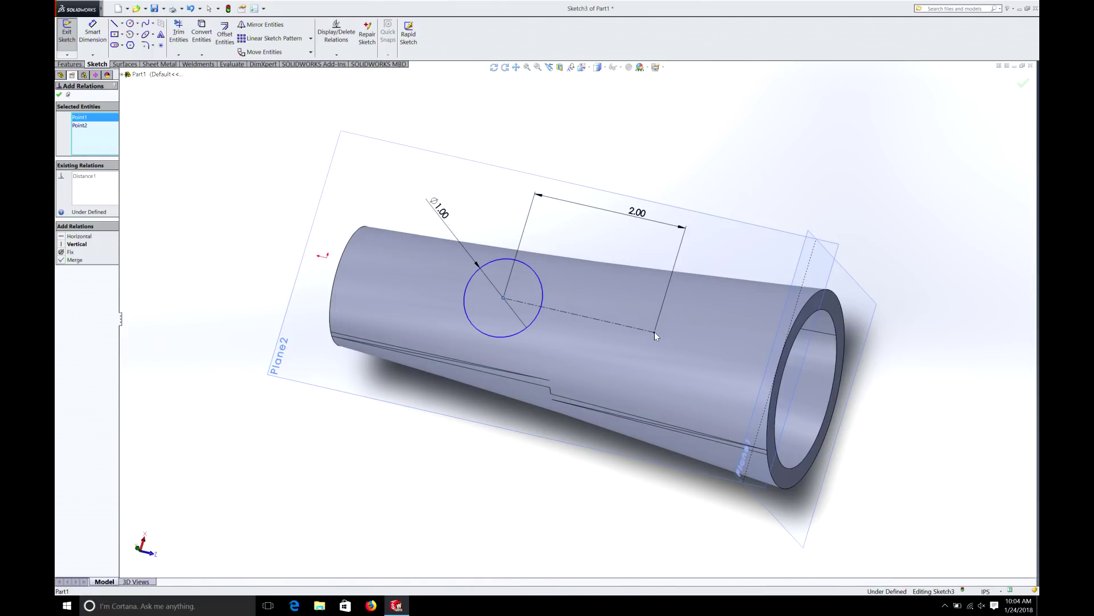
{"action": "left_click", "coordinate": [802, 252]}
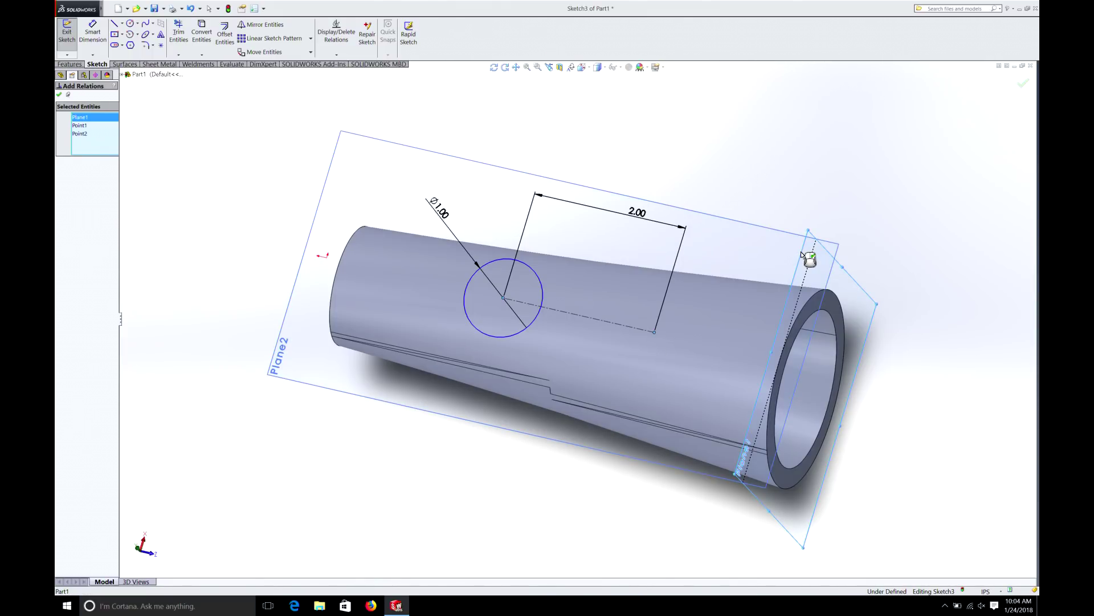
{"action": "right_click", "coordinate": [105, 140]}
{"action": "left_click", "coordinate": [133, 142]}
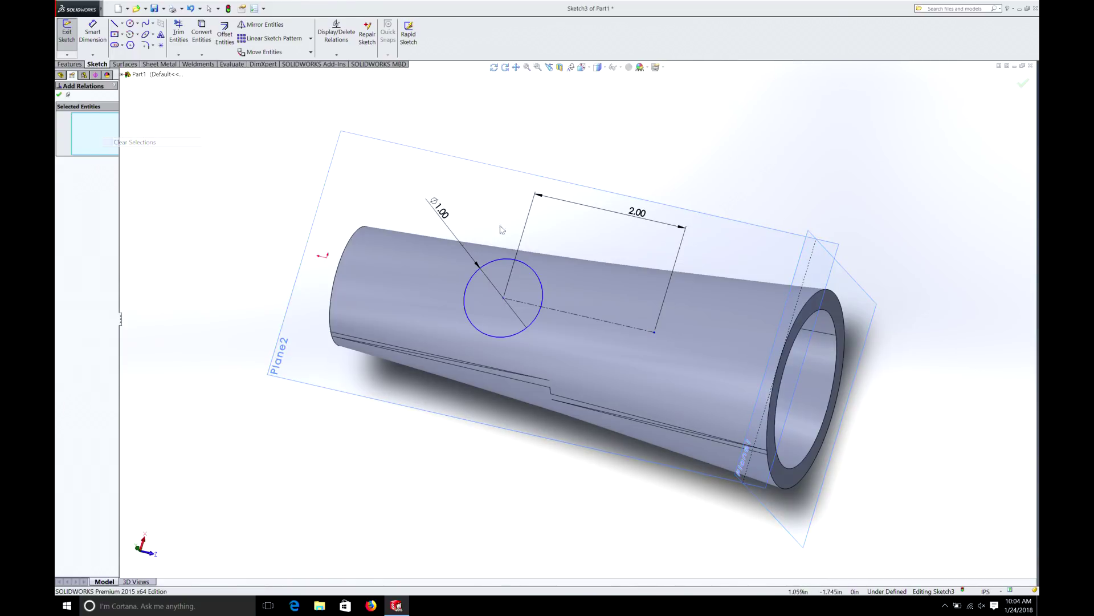
{"action": "left_click", "coordinate": [655, 332]}
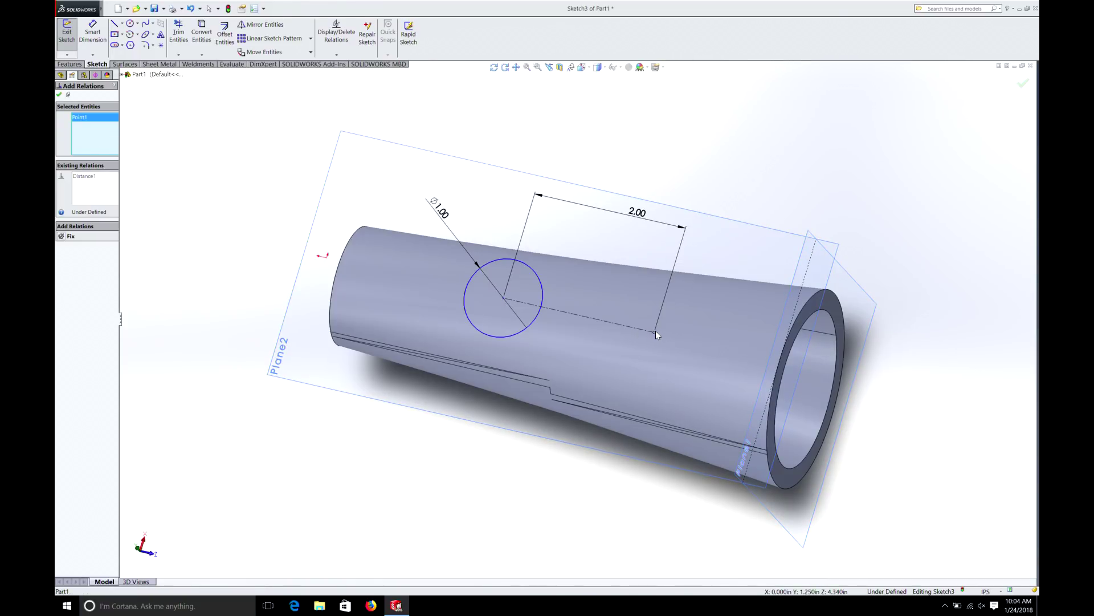
{"action": "left_click", "coordinate": [808, 233]}
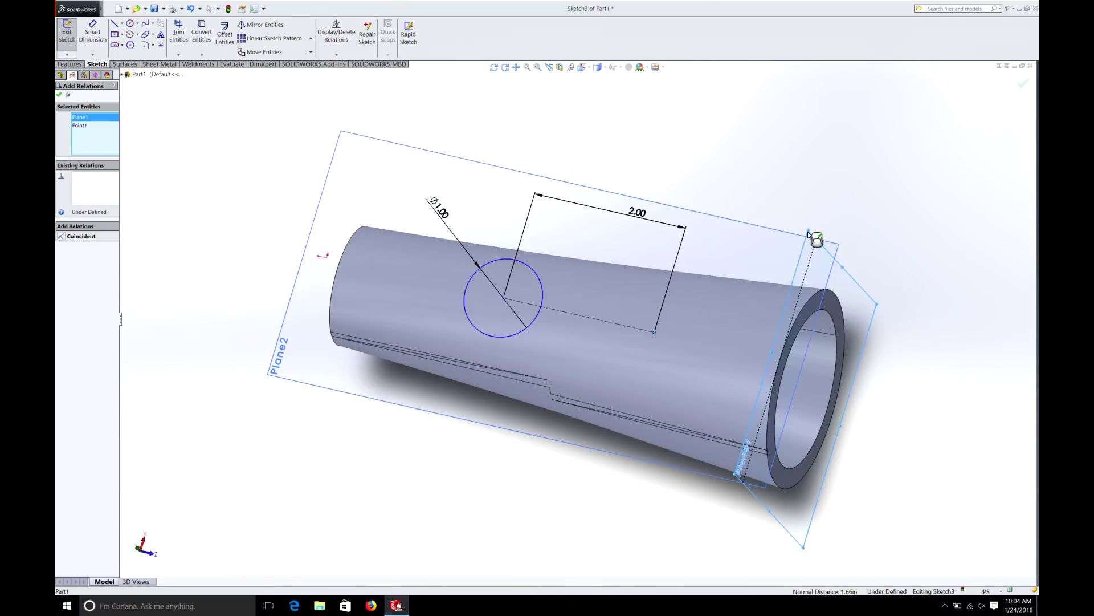
{"action": "left_click", "coordinate": [67, 236]}
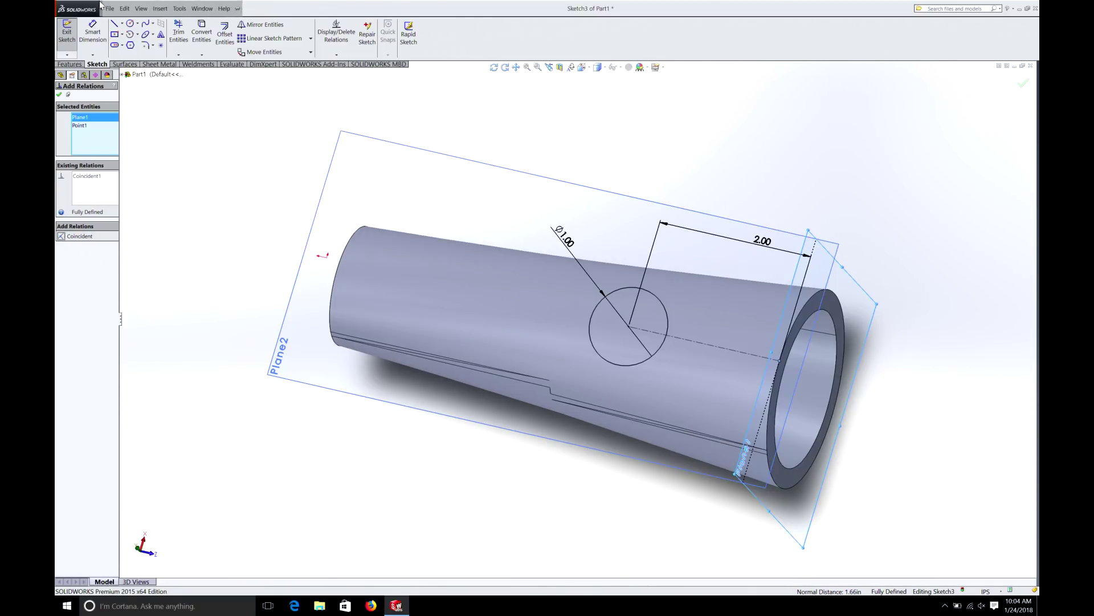
{"action": "left_click", "coordinate": [60, 96]}
Step: Start a boss extrude of the circle as a one-direction thin feature 0.1 in thick, with the wall thickness reversed inward
{"action": "middle_click_drag", "start_coordinate": [179, 209], "coordinate": [809, 345]}
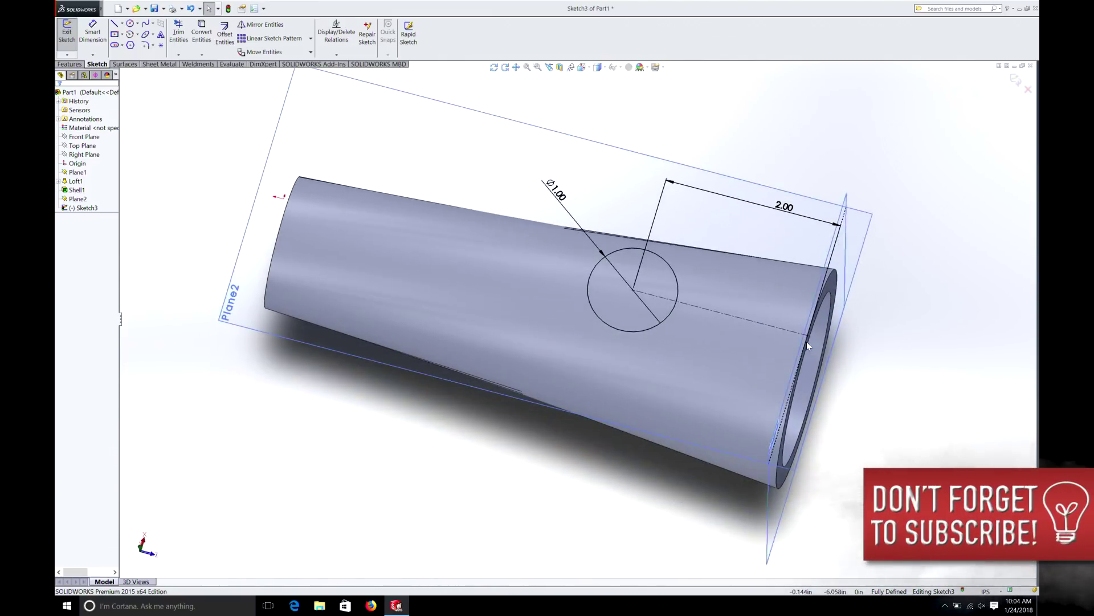
{"action": "middle_click_drag", "start_coordinate": [572, 313], "coordinate": [572, 313]}
{"action": "key", "text": "ctrl+8"}
{"action": "middle_click_drag", "start_coordinate": [565, 313], "coordinate": [567, 313]}
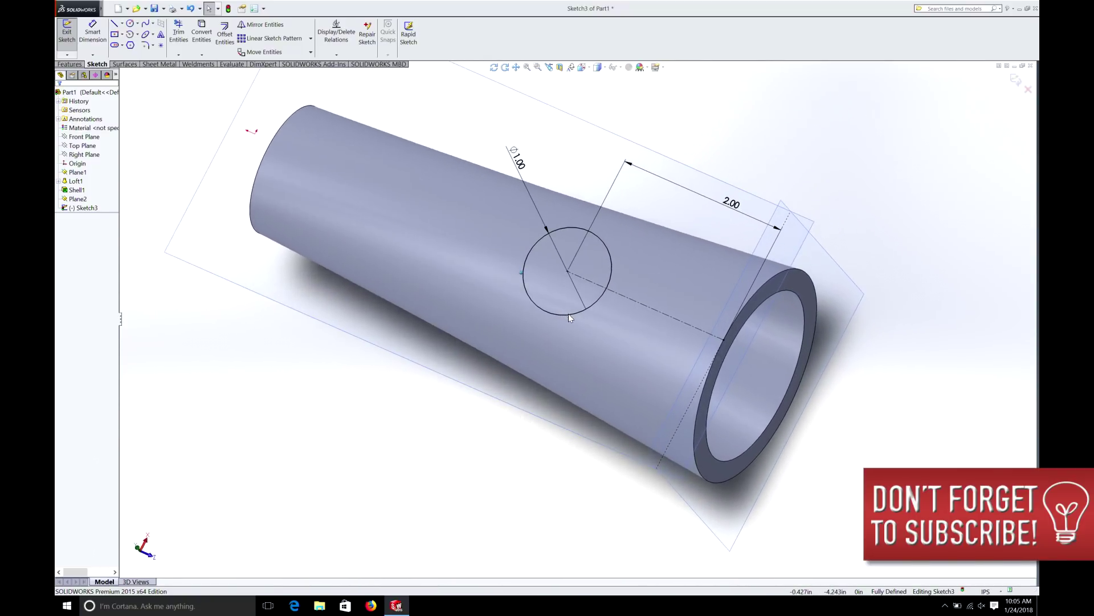
{"action": "left_click", "coordinate": [71, 64]}
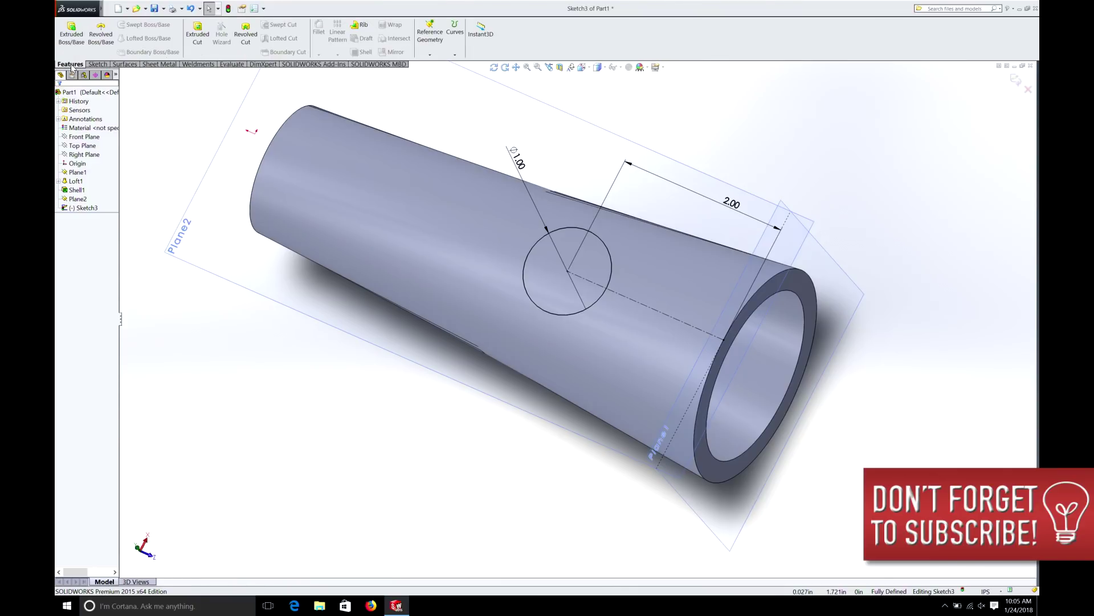
{"action": "left_click", "coordinate": [69, 35]}
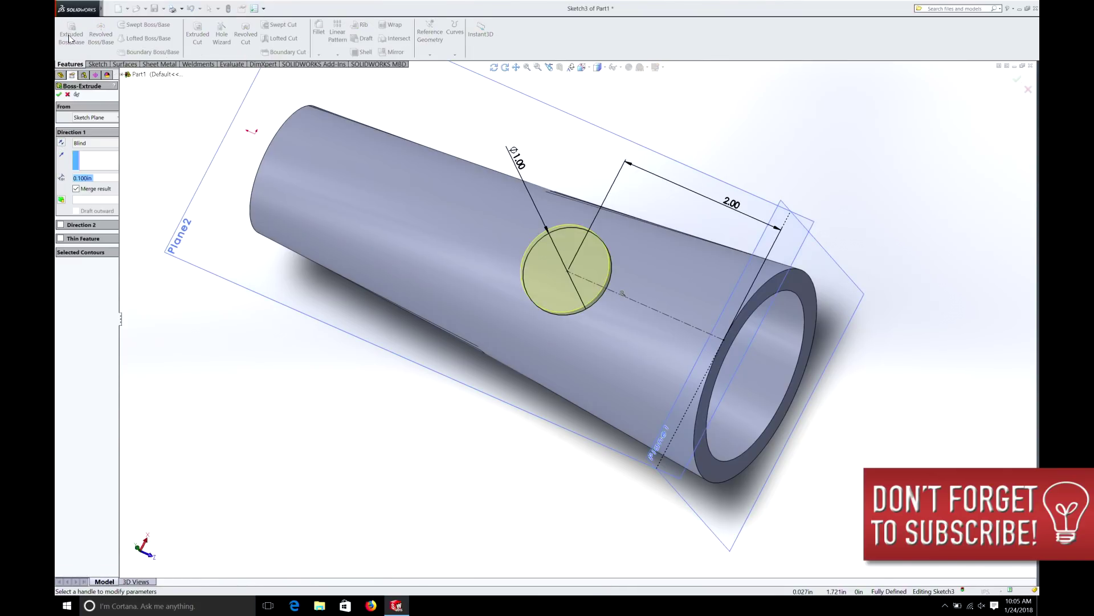
{"action": "left_click", "coordinate": [61, 239]}
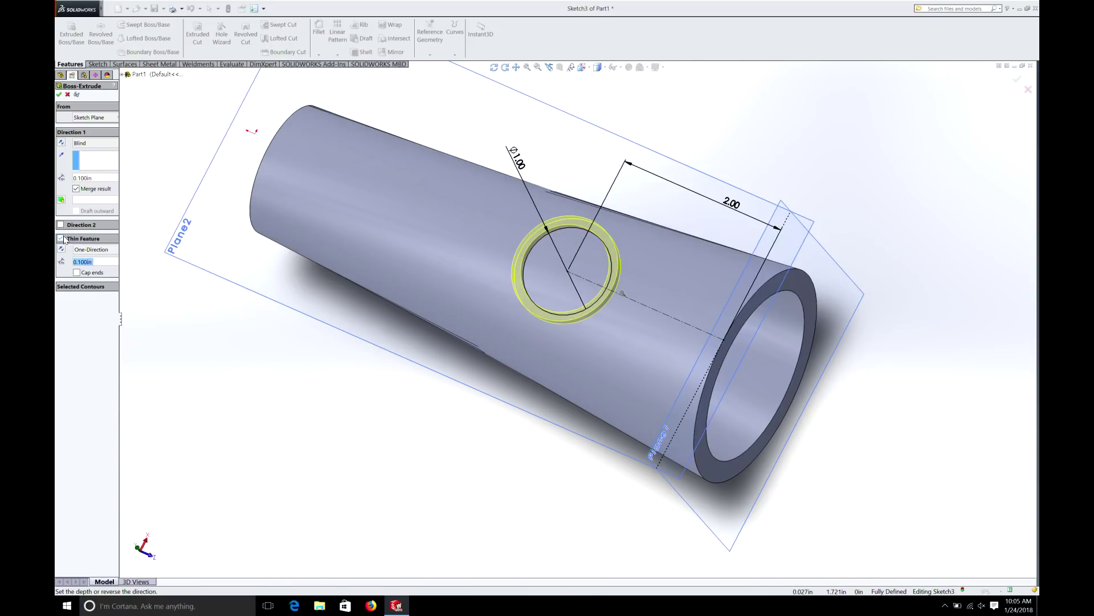
{"action": "middle_click_drag", "start_coordinate": [509, 367], "coordinate": [474, 308]}
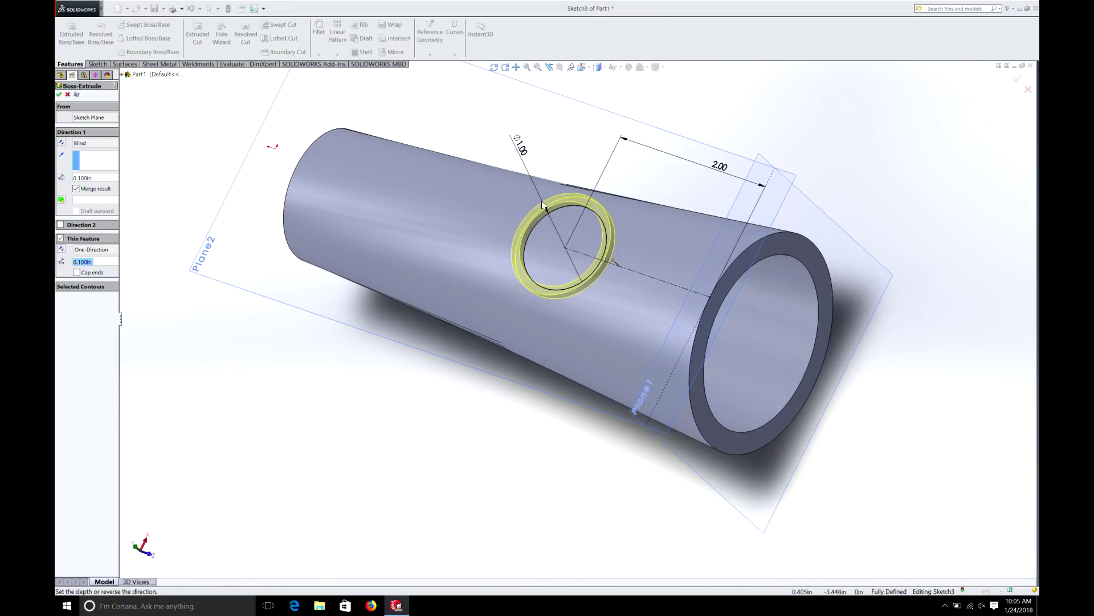
{"action": "middle_click_drag", "start_coordinate": [541, 203], "coordinate": [548, 212]}
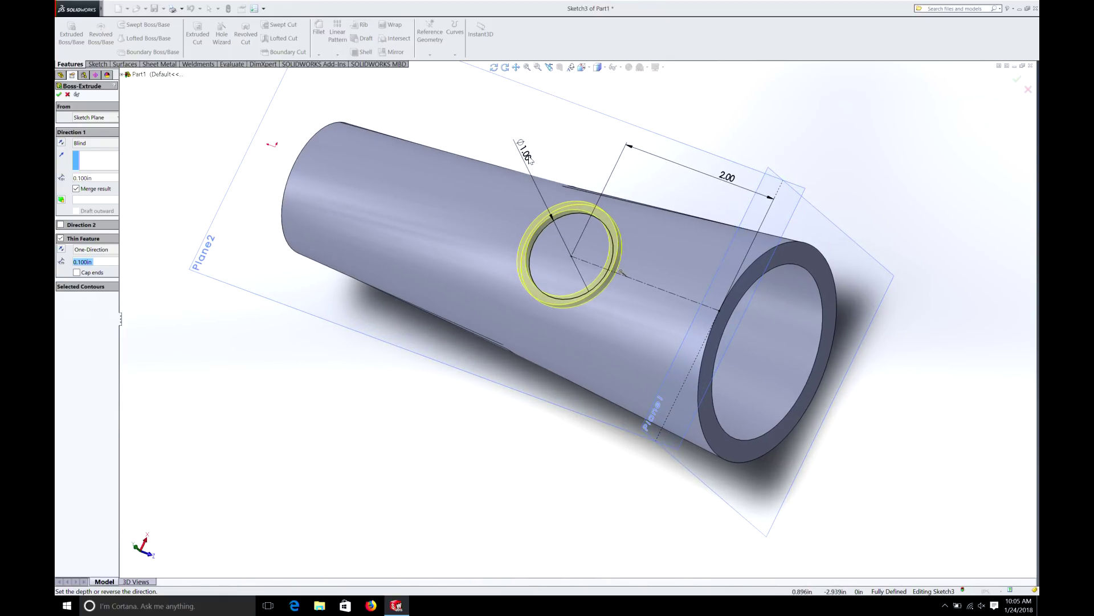
{"action": "middle_click_drag", "start_coordinate": [525, 154], "coordinate": [564, 191]}
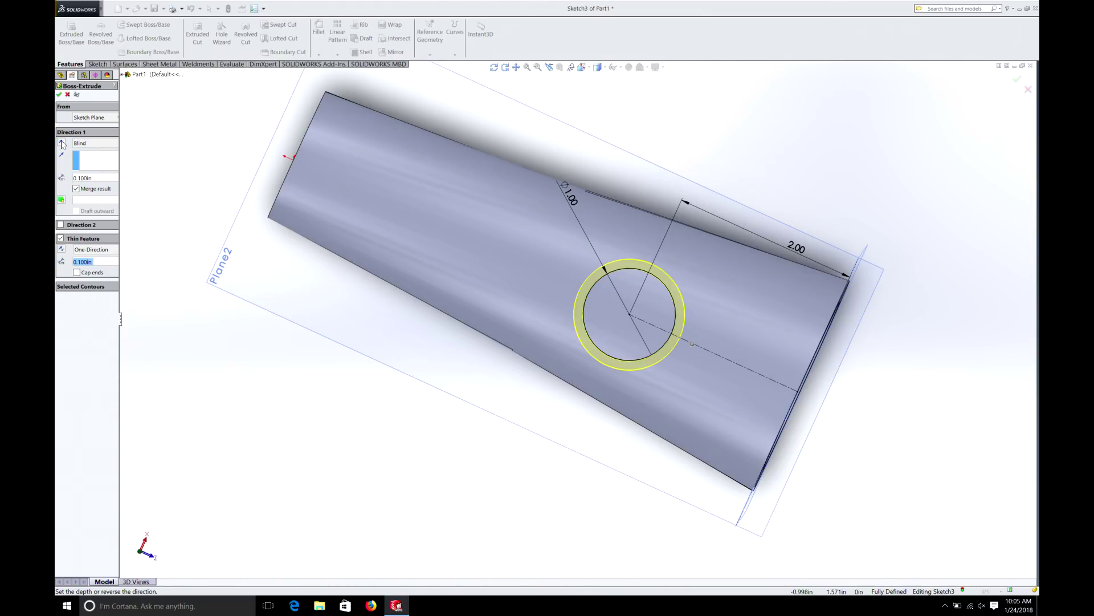
{"action": "left_click", "coordinate": [62, 250]}
{"action": "middle_click_drag", "start_coordinate": [478, 312], "coordinate": [478, 307]}
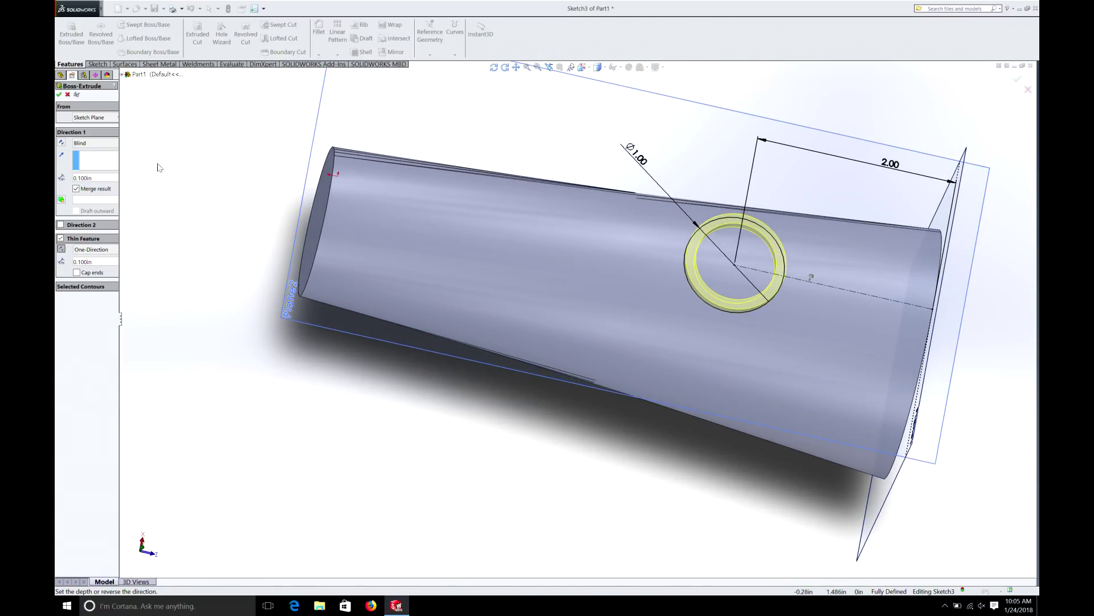
Step: Set the thin extrude's end condition to Up To Body, pick the tapered shell body as the target, and finish the feature
{"action": "left_click", "coordinate": [88, 144]}
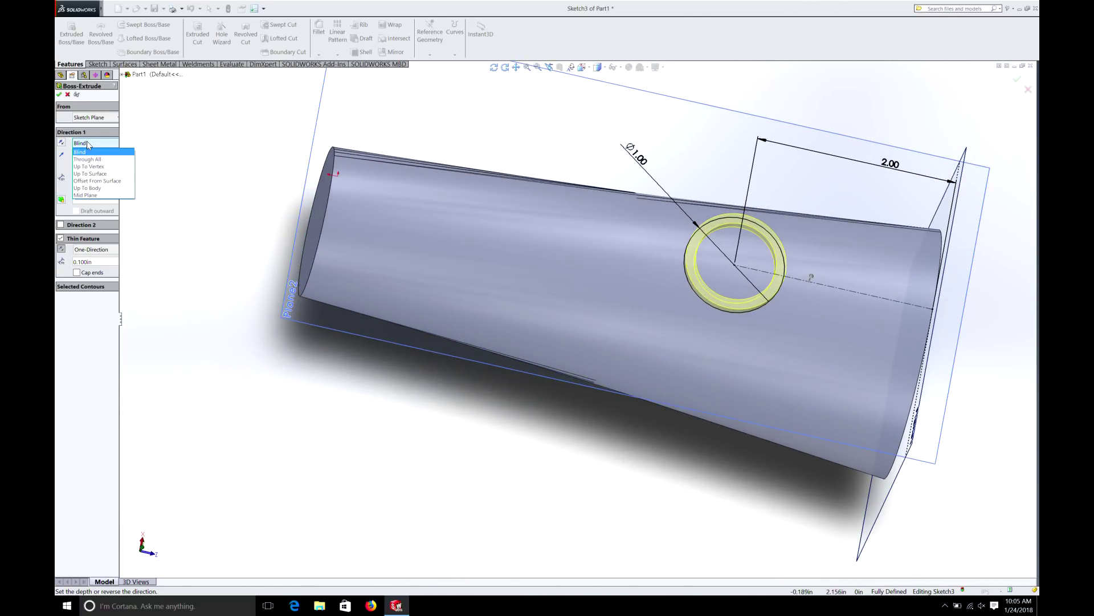
{"action": "left_click", "coordinate": [89, 188]}
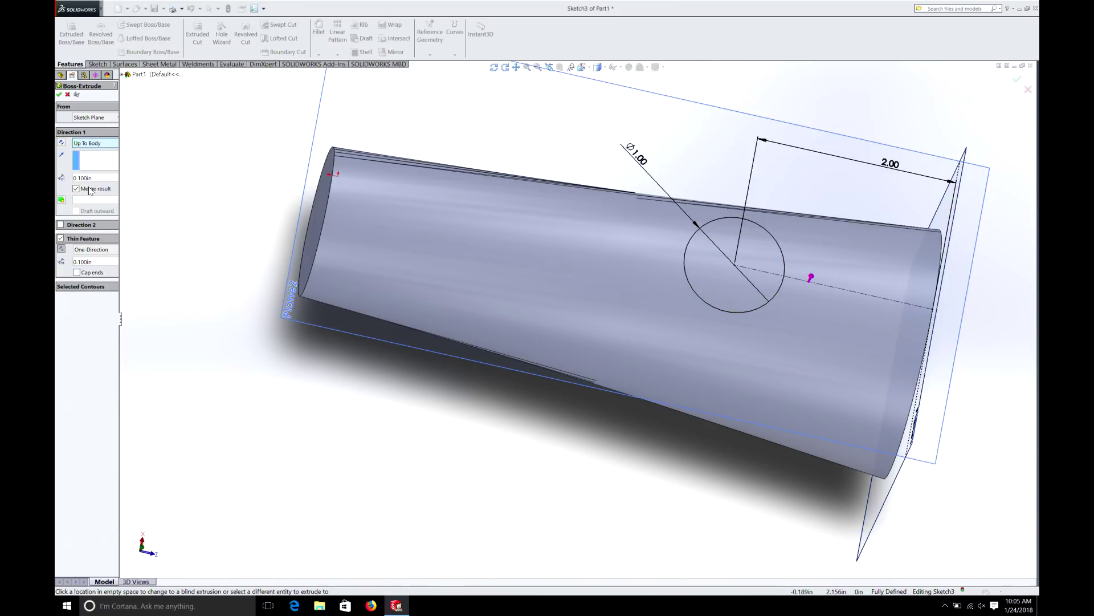
{"action": "left_click", "coordinate": [656, 305]}
{"action": "key", "text": "Right"}
{"action": "key", "text": "Right"}
{"action": "key", "text": "Right"}
{"action": "key", "text": "Right"}
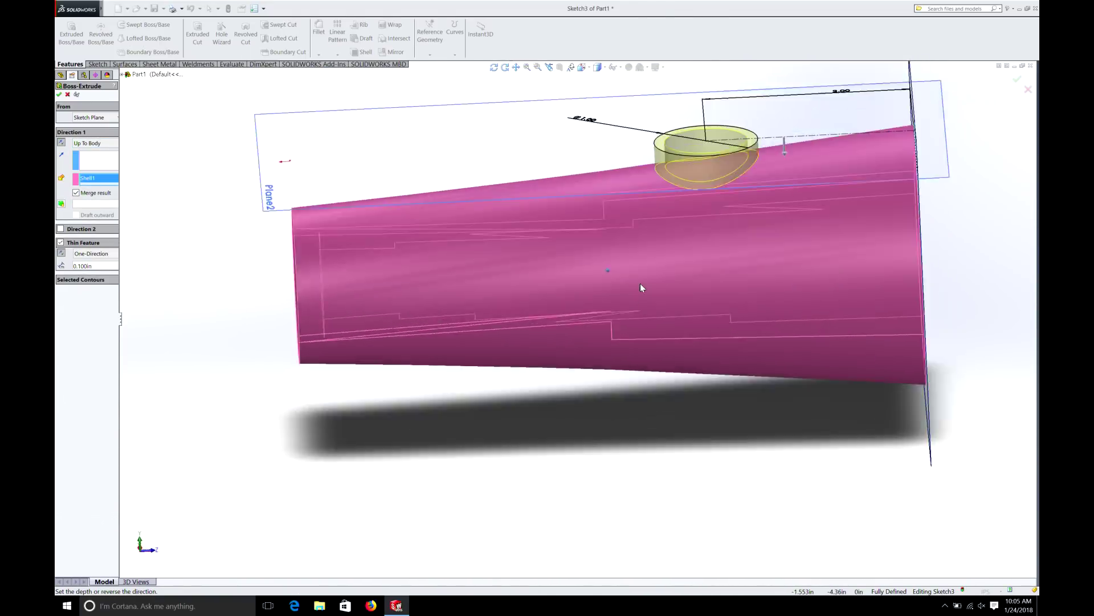
{"action": "key", "text": "Up"}
{"action": "key", "text": "Left"}
{"action": "key", "text": "Down"}
{"action": "key", "text": "Down"}
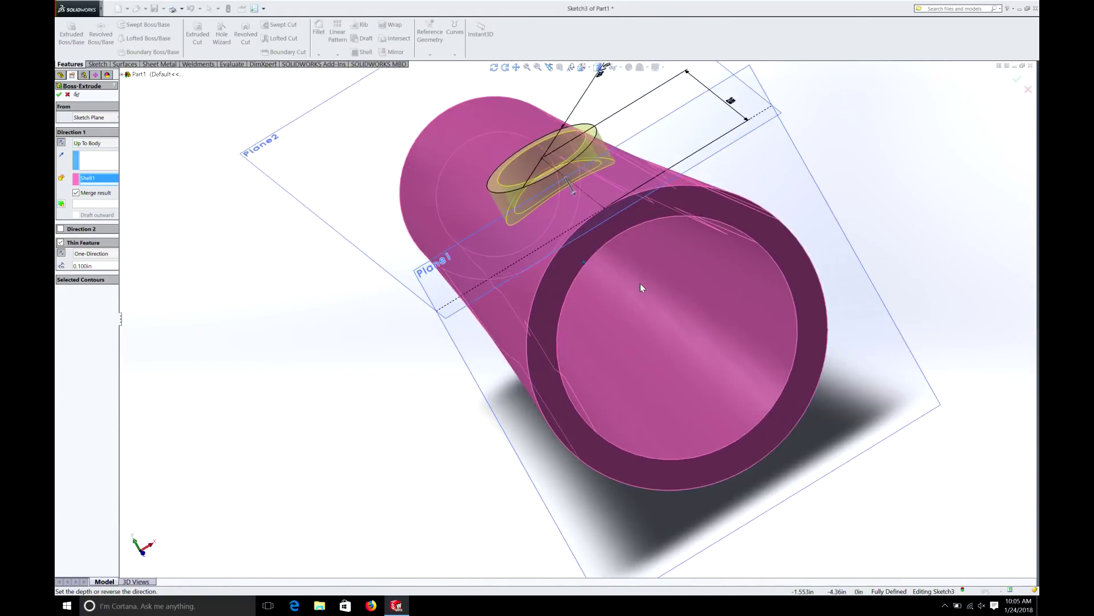
{"action": "key", "text": "Right"}
{"action": "key", "text": "Right"}
{"action": "left_click", "coordinate": [60, 95]}
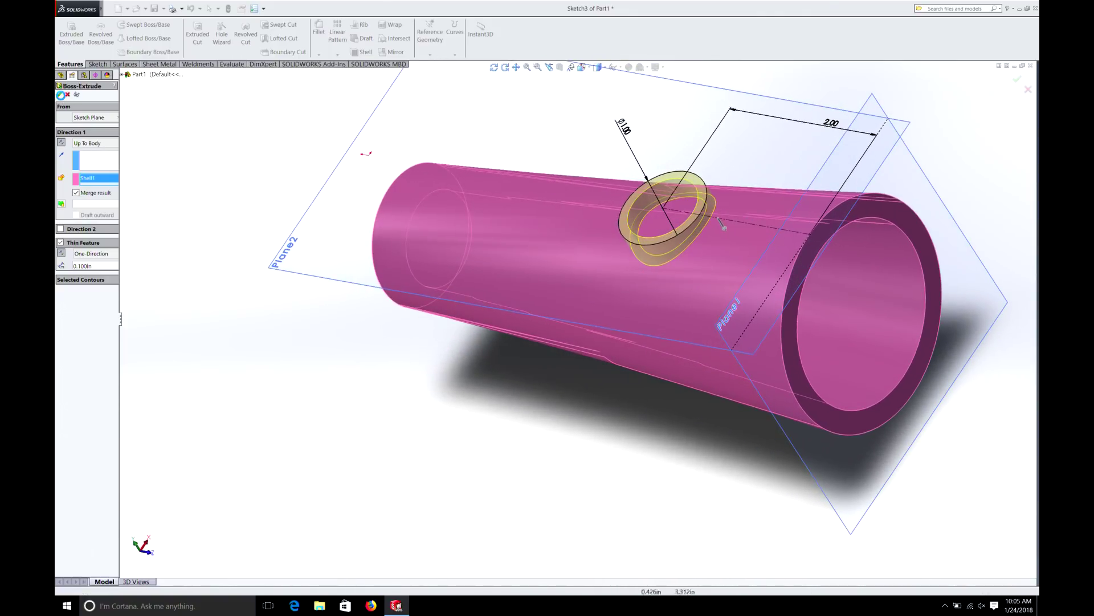
Step: Start a sketch on the ring's outer annular face and convert its inner circular edge into a sketch circle
{"action": "middle_click_drag", "start_coordinate": [640, 276], "coordinate": [672, 295]}
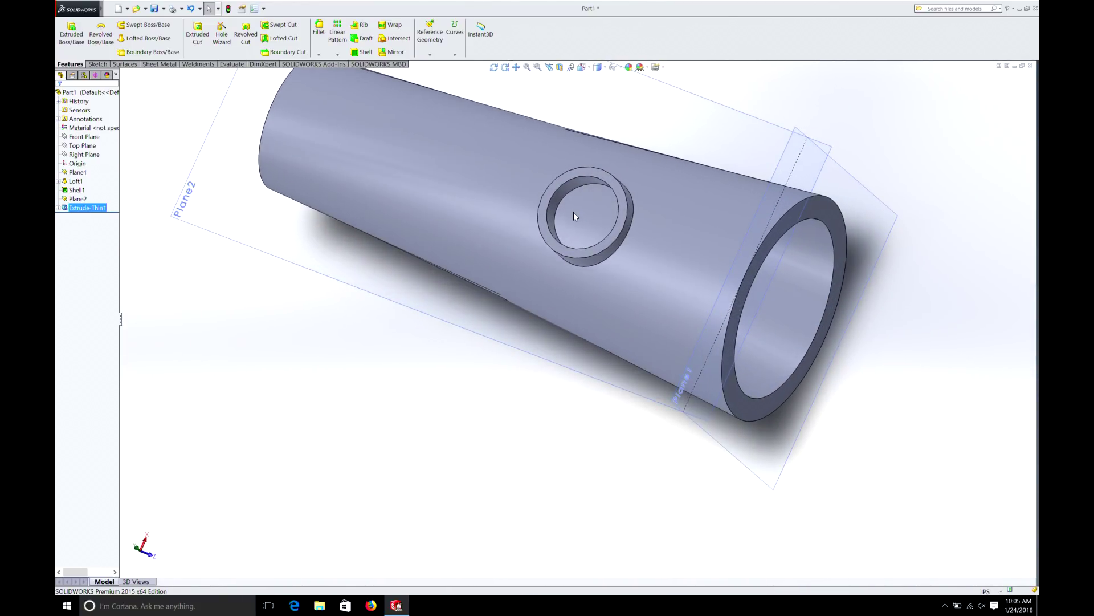
{"action": "middle_click_drag", "start_coordinate": [577, 217], "coordinate": [578, 217]}
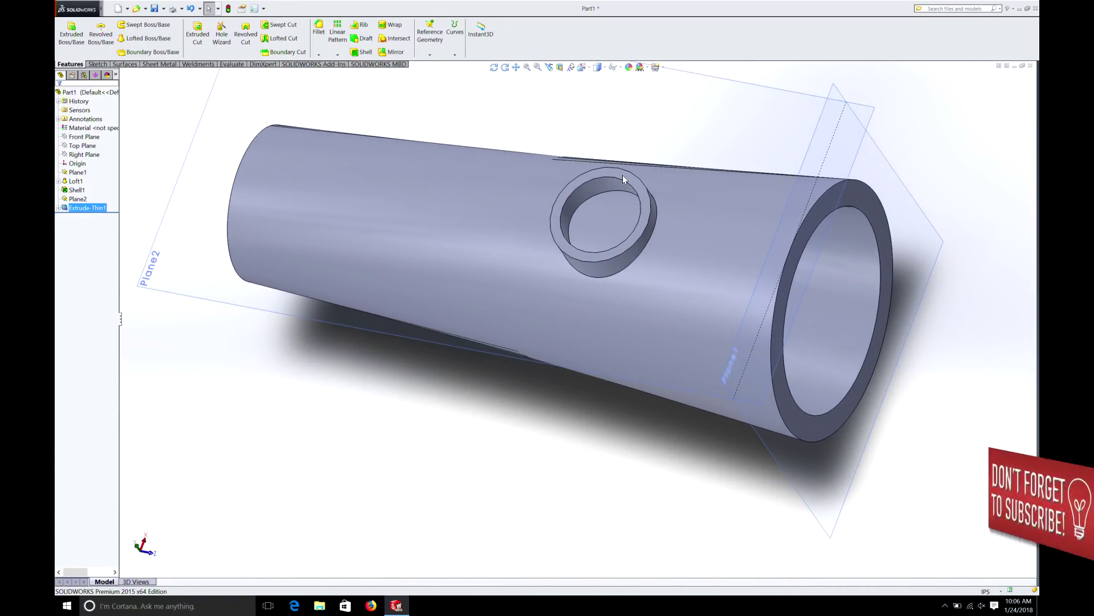
{"action": "key", "text": "Left"}
{"action": "right_click", "coordinate": [592, 245]}
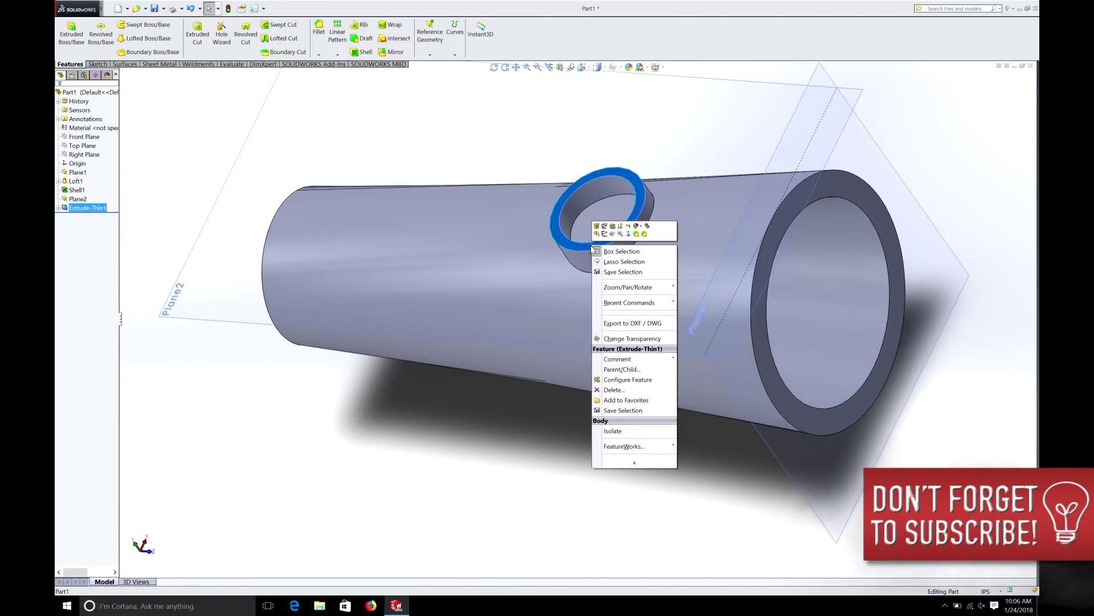
{"action": "left_click", "coordinate": [604, 234]}
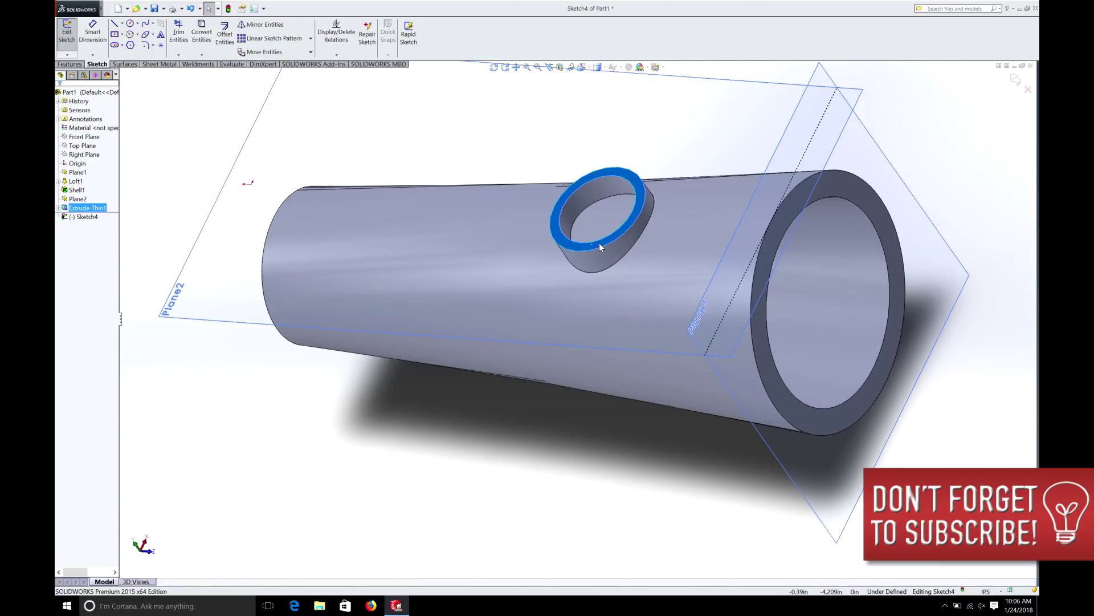
{"action": "key", "text": "ctrl+8"}
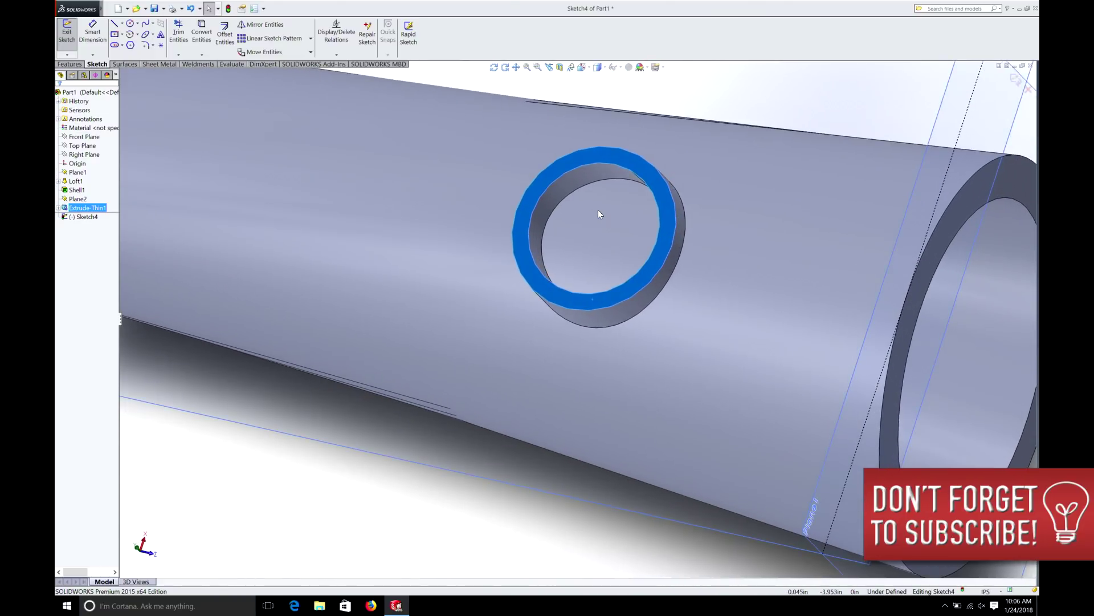
{"action": "left_click", "coordinate": [570, 170]}
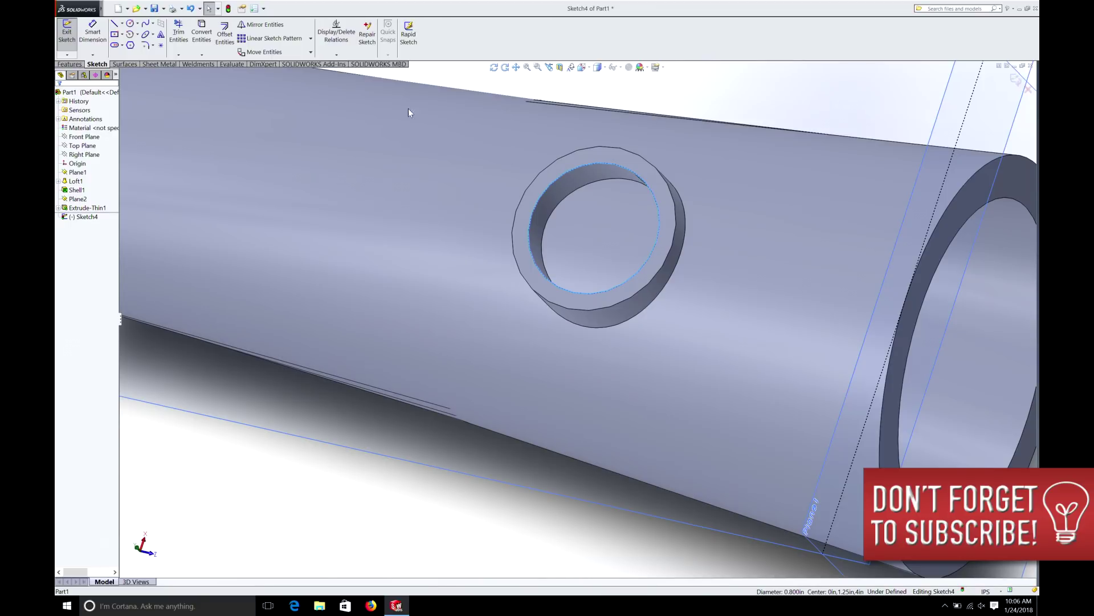
{"action": "left_click", "coordinate": [209, 27]}
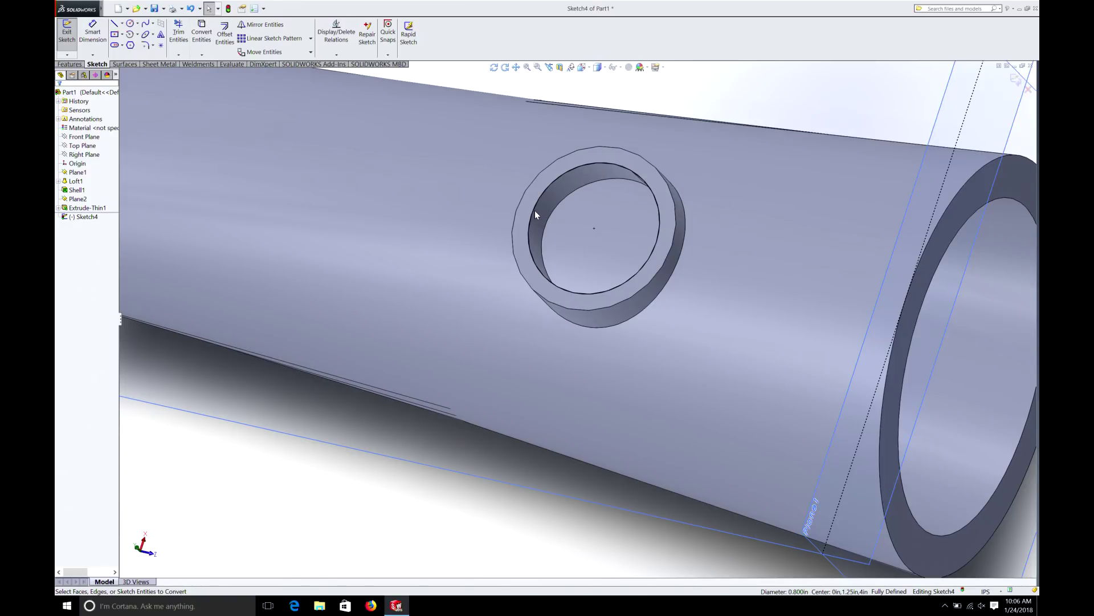
Step: Cut-extrude the converted circle with the Through All end condition
{"action": "left_click", "coordinate": [76, 64]}
{"action": "left_click", "coordinate": [200, 34]}
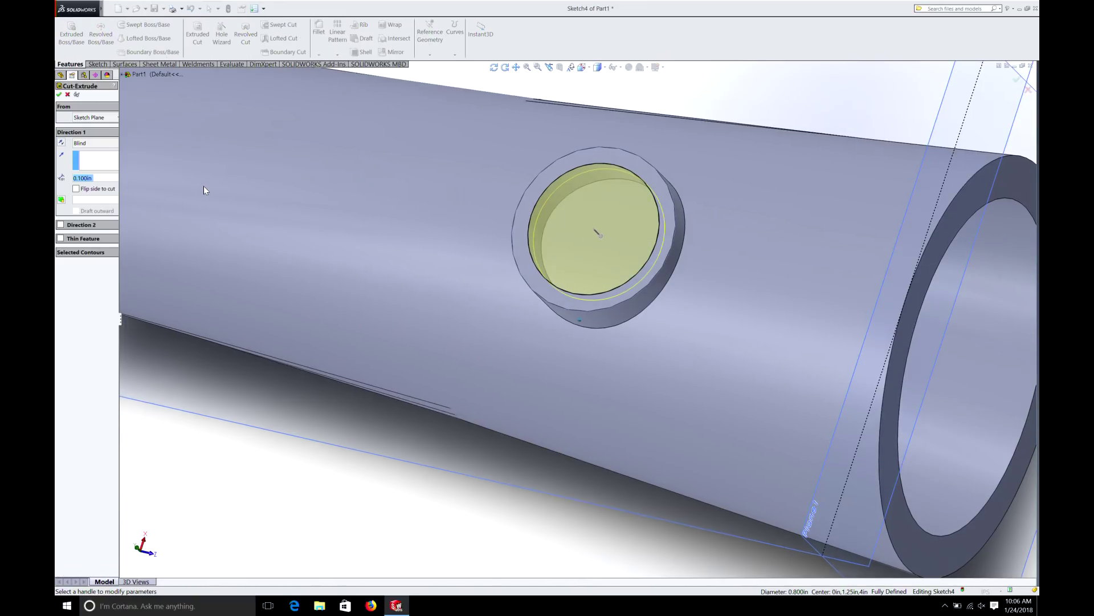
{"action": "left_click", "coordinate": [85, 144]}
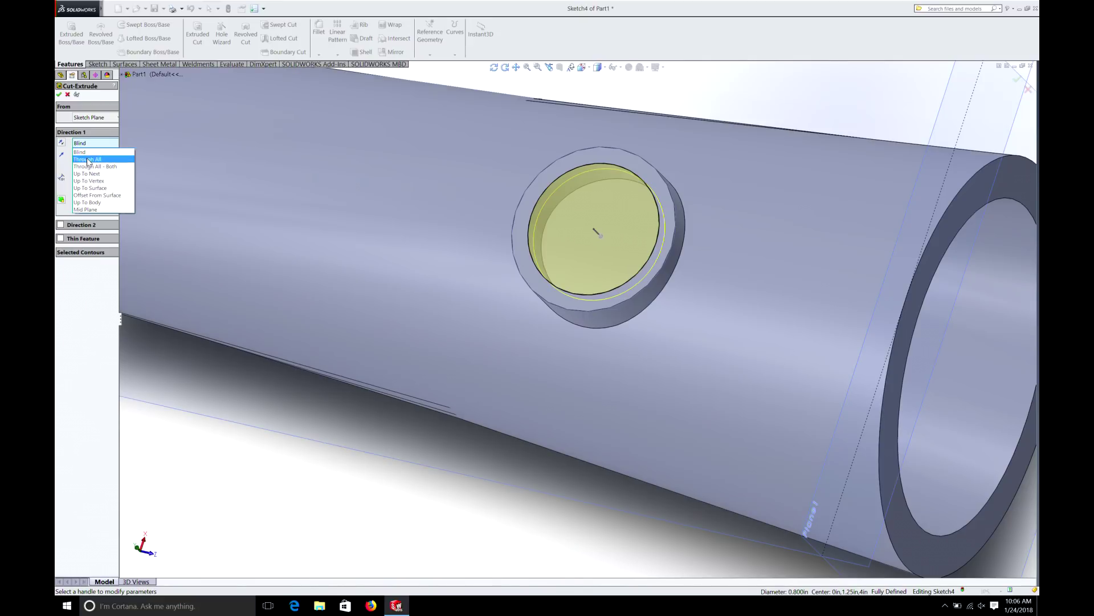
{"action": "left_click", "coordinate": [88, 160]}
{"action": "left_click", "coordinate": [60, 94]}
Step: Edit the circular cut to use a Blind end condition with a depth of 2 in
{"action": "middle_click_drag", "start_coordinate": [583, 247], "coordinate": [583, 247]}
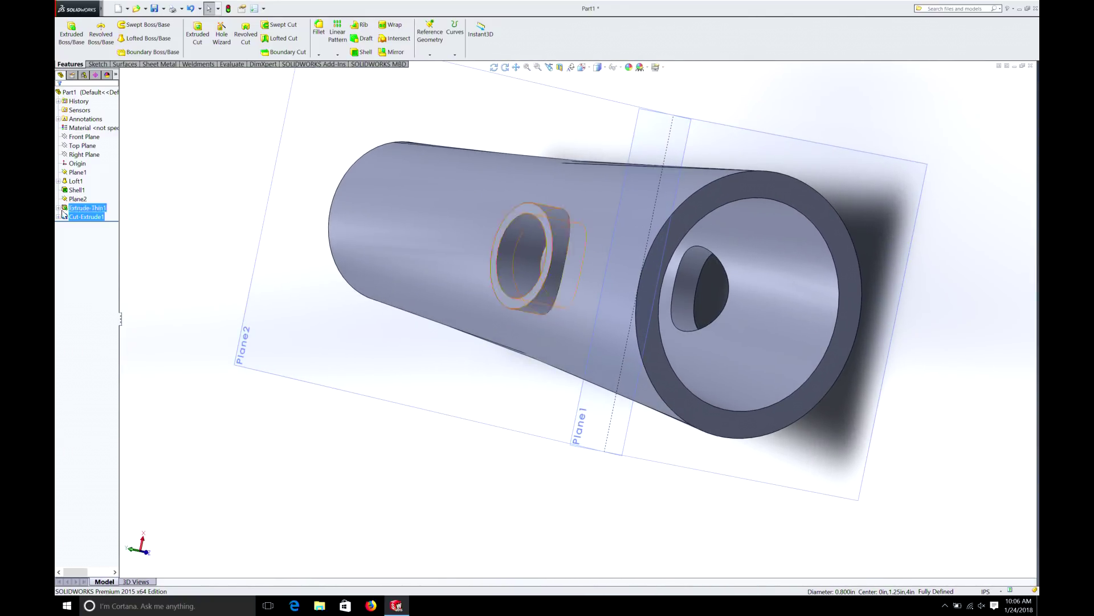
{"action": "right_click", "coordinate": [67, 217]}
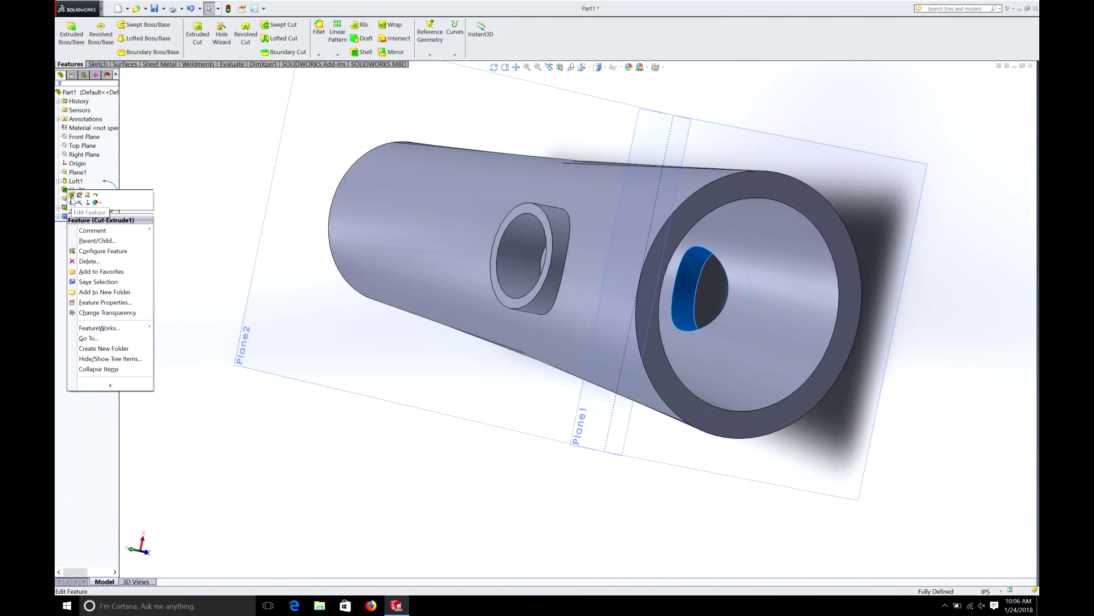
{"action": "left_click", "coordinate": [79, 192]}
{"action": "left_click", "coordinate": [91, 147]}
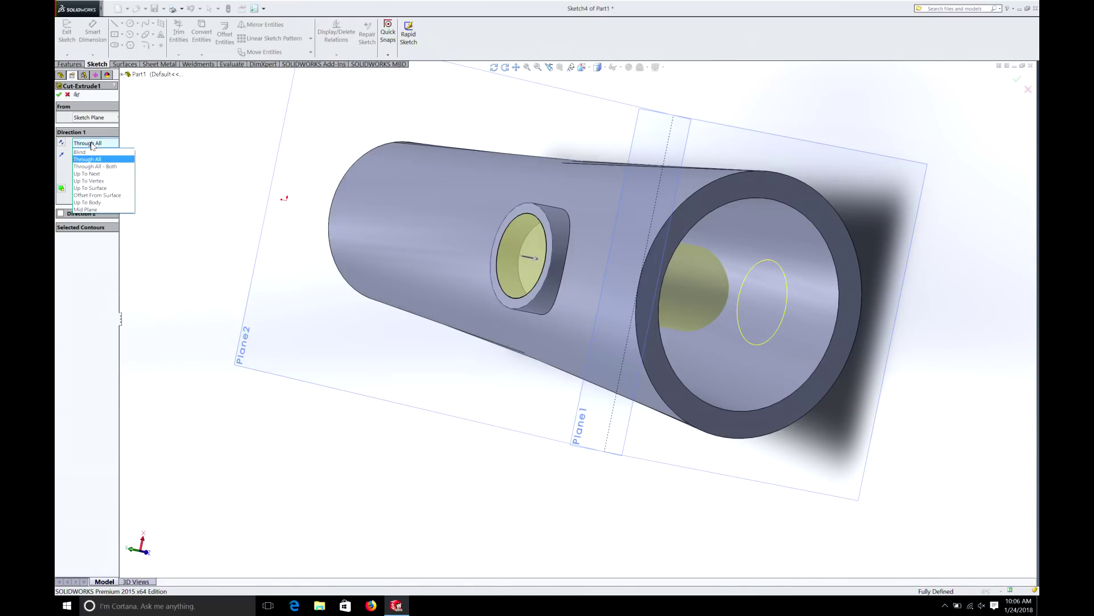
{"action": "left_click", "coordinate": [89, 155]}
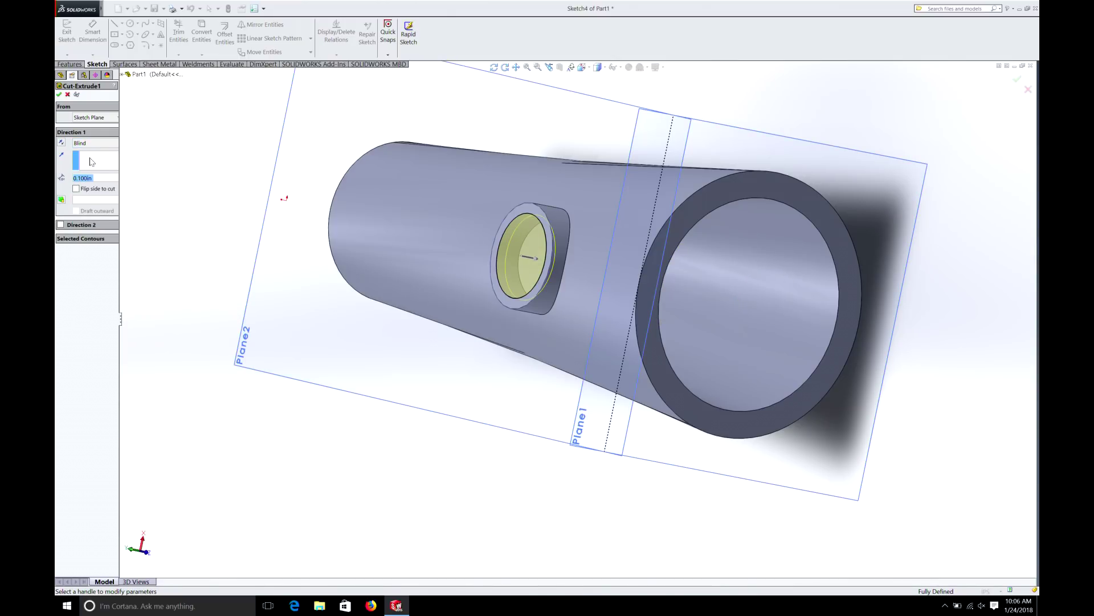
{"action": "type", "text": "2"}
{"action": "key", "text": "Return"}
Step: Set the circular cut's depth to 1.5 in and finish editing the feature
{"action": "middle_click_drag", "start_coordinate": [142, 131], "coordinate": [176, 100]}
{"action": "type", "text": "1.5"}
{"action": "key", "text": "Return"}
{"action": "middle_click_drag", "start_coordinate": [176, 101], "coordinate": [170, 122]}
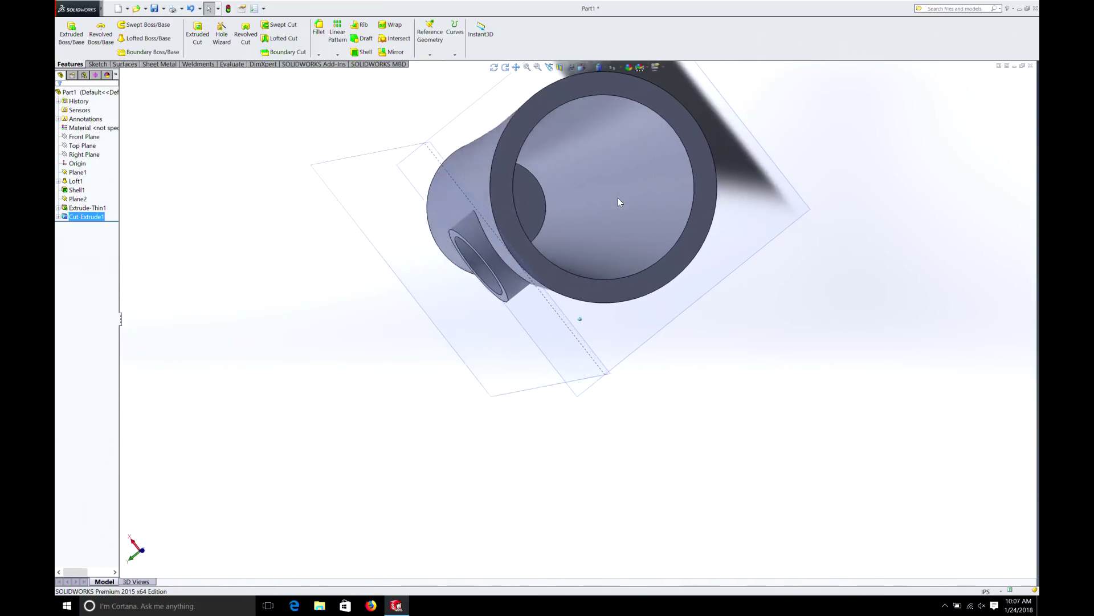
Step: Start a sketch on the tapered body's small closed end face and draw an origin-centred circle of about 0.3 in radius
{"action": "key", "text": "ctrl+7"}
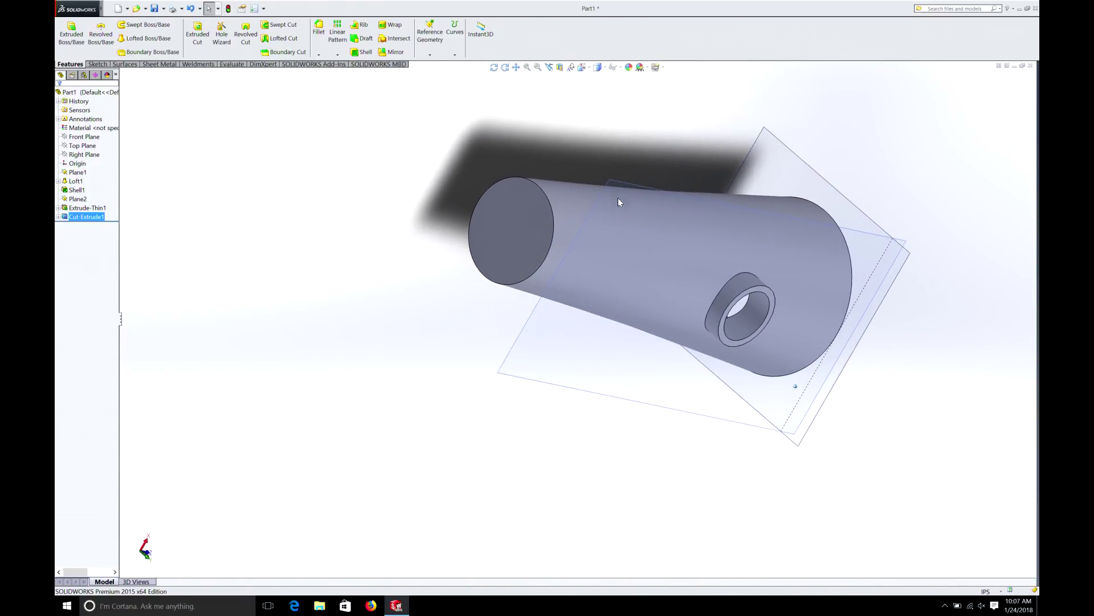
{"action": "right_click", "coordinate": [529, 228]}
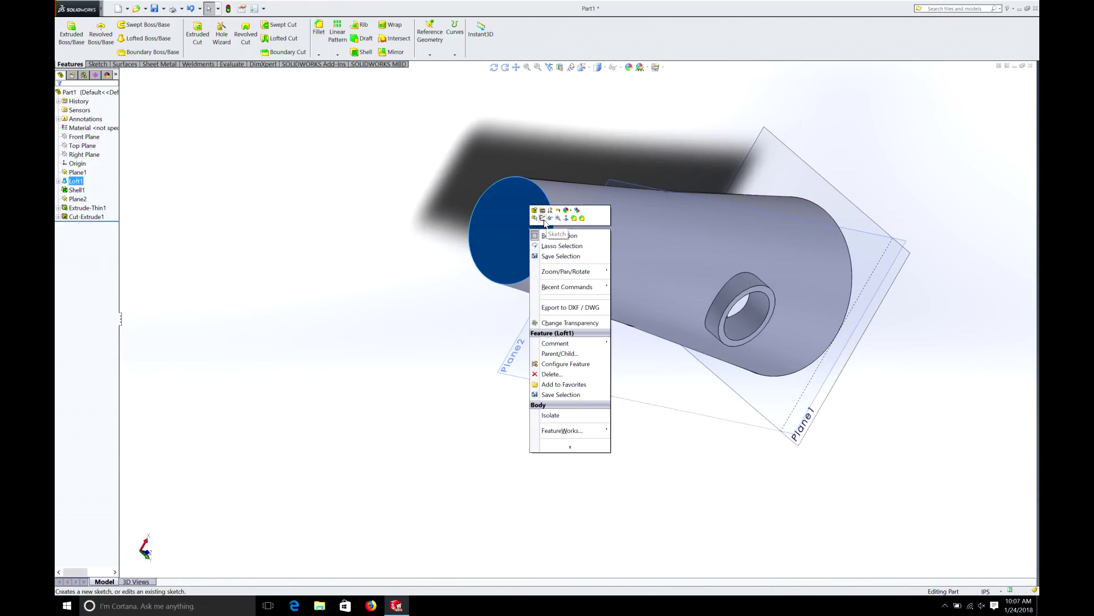
{"action": "left_click", "coordinate": [543, 224]}
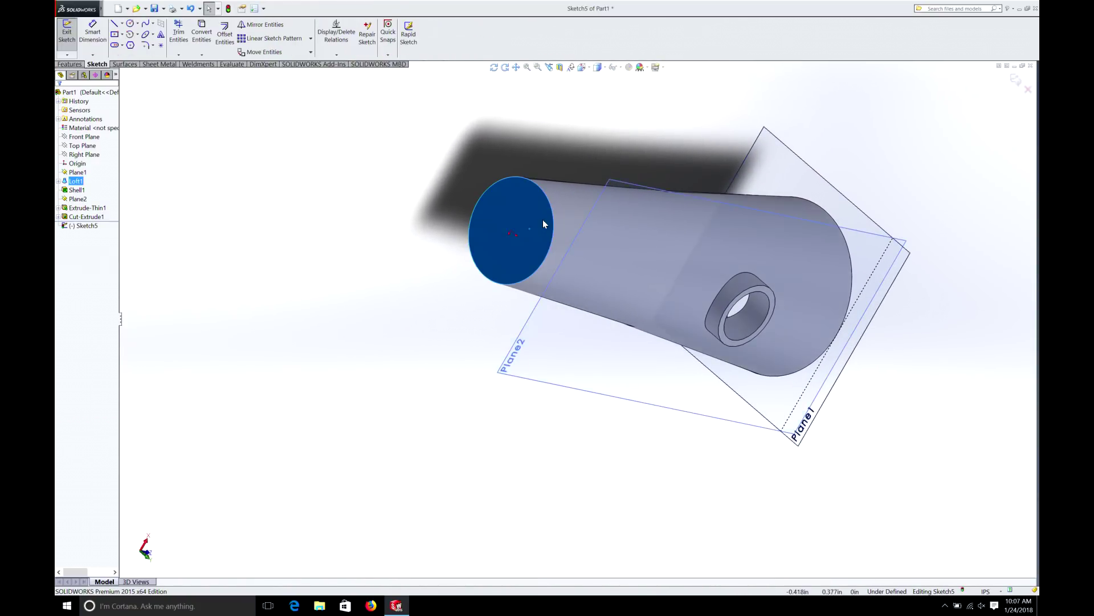
{"action": "left_click", "coordinate": [130, 24]}
{"action": "scroll", "coordinate": [562, 242], "scroll_direction": "down", "scroll_amount": 5}
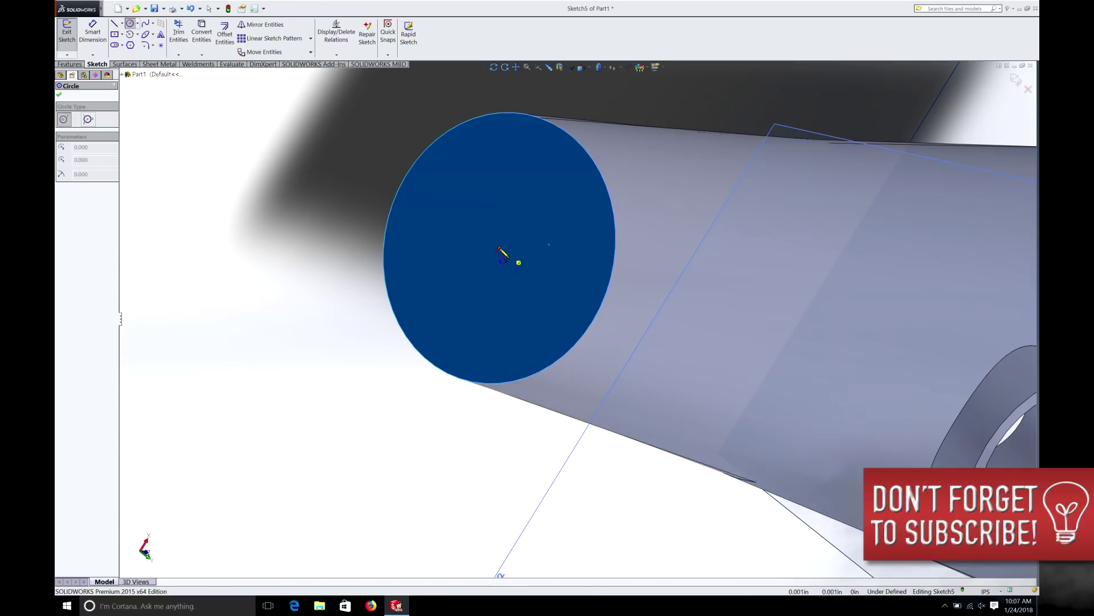
{"action": "left_click", "coordinate": [500, 250]}
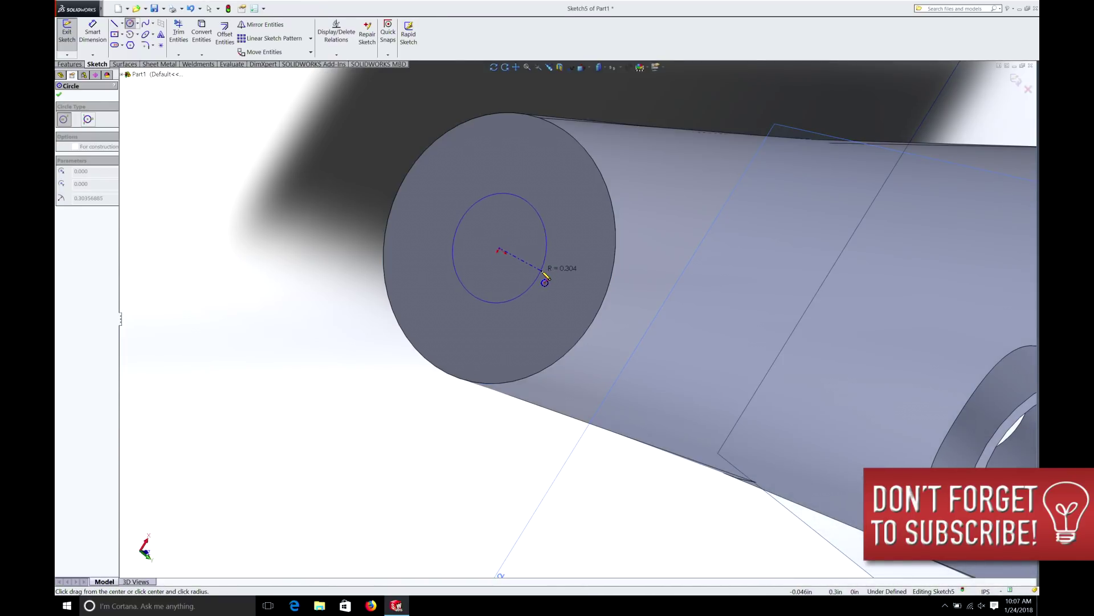
{"action": "left_click", "coordinate": [546, 278]}
Step: Dimension the circle on the small end face to a diameter of 1.00 in
{"action": "left_click", "coordinate": [97, 43]}
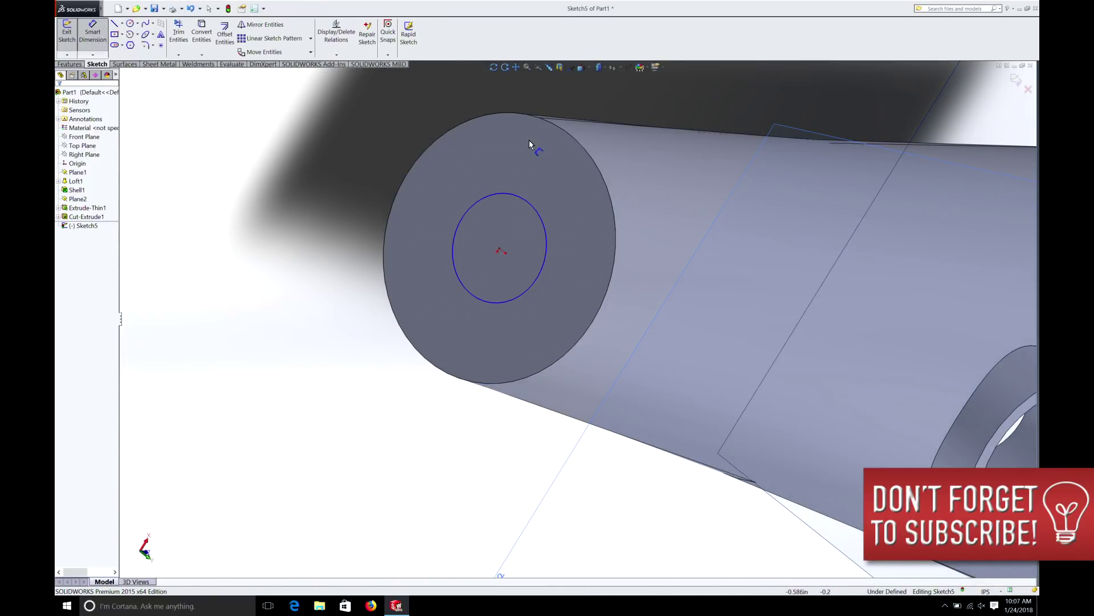
{"action": "left_click", "coordinate": [528, 207]}
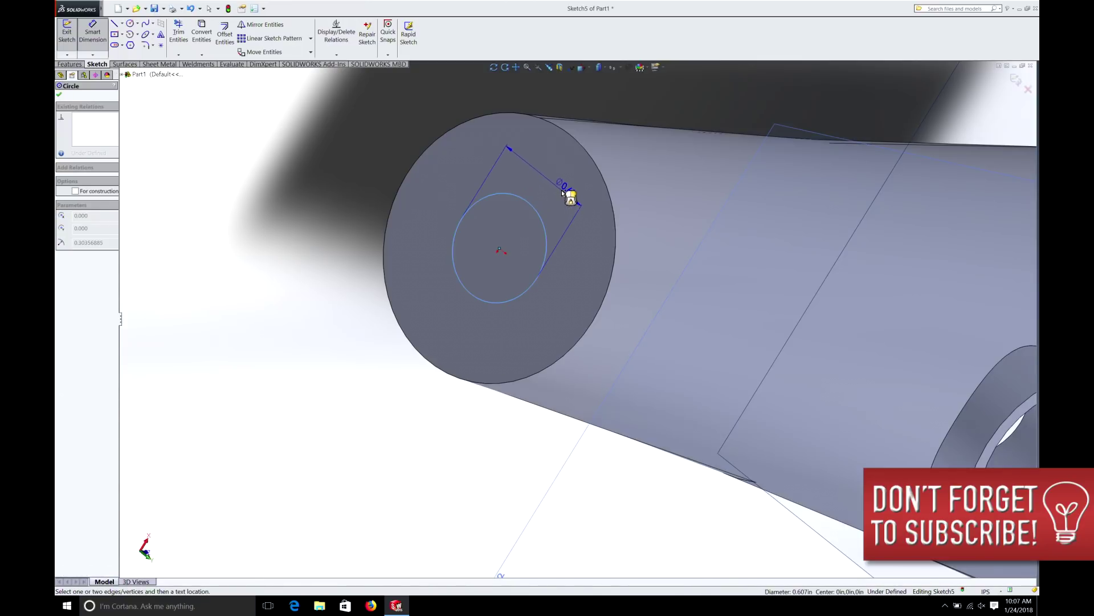
{"action": "left_click", "coordinate": [566, 189]}
{"action": "type", "text": "1.00in"}
{"action": "key", "text": "Return"}
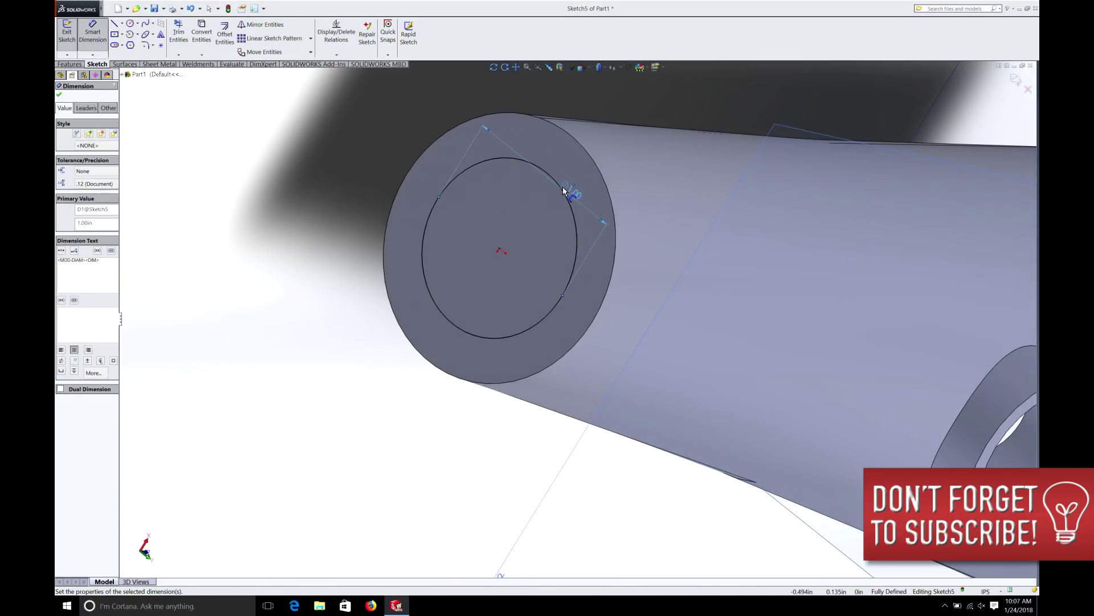
{"action": "left_click", "coordinate": [59, 97]}
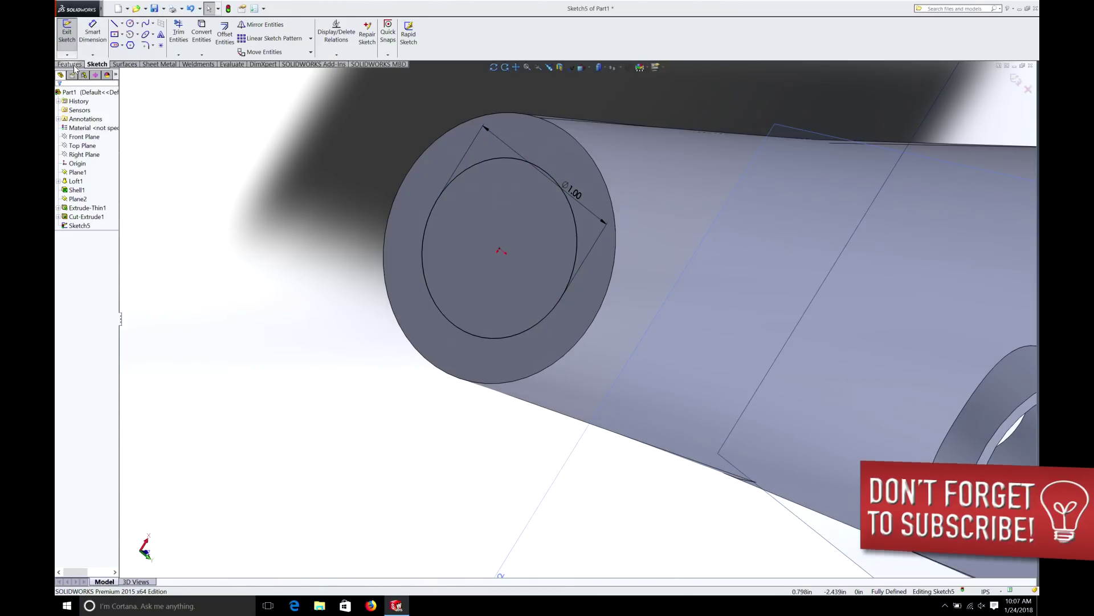
Step: Extrude the circle 0.5 in as a thin feature with its 0.1 in wall reversed to the inside
{"action": "left_click", "coordinate": [69, 64]}
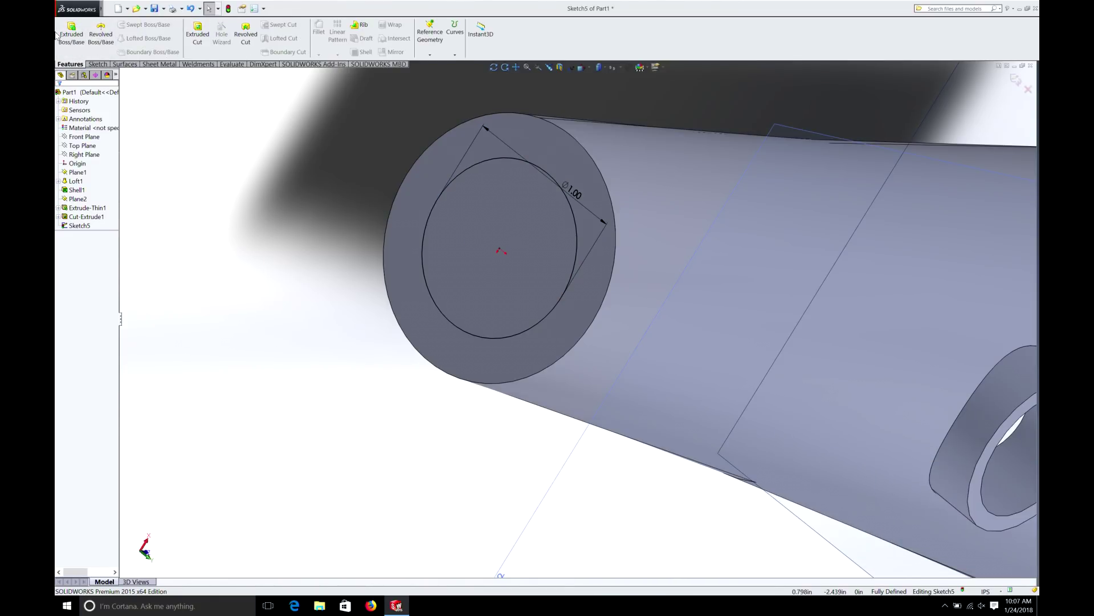
{"action": "left_click", "coordinate": [70, 34]}
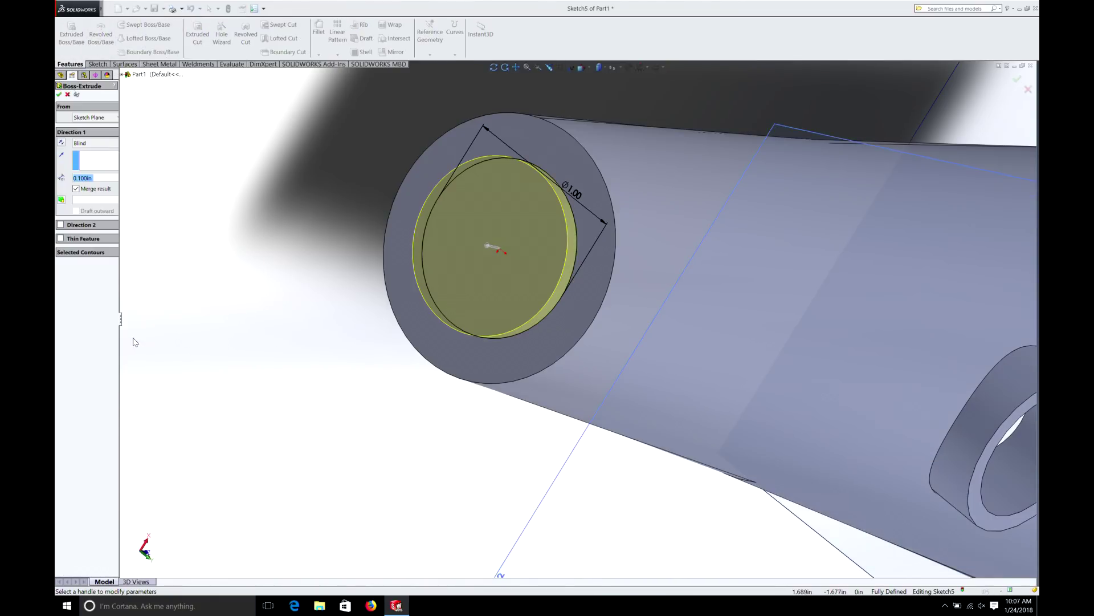
{"action": "left_click", "coordinate": [60, 239]}
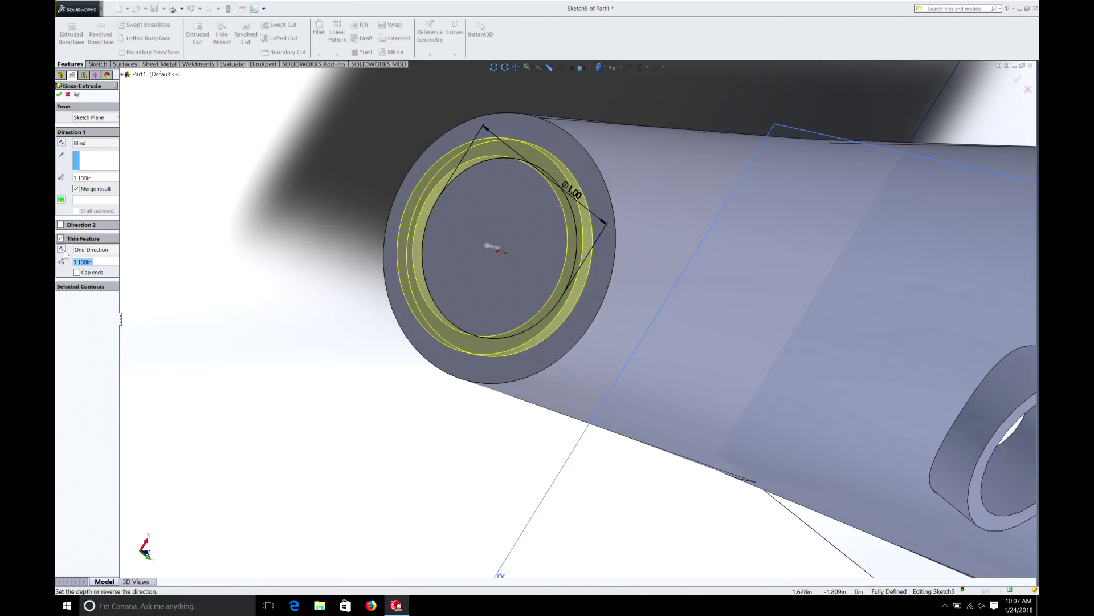
{"action": "left_click", "coordinate": [64, 251]}
{"action": "left_click", "coordinate": [105, 178]}
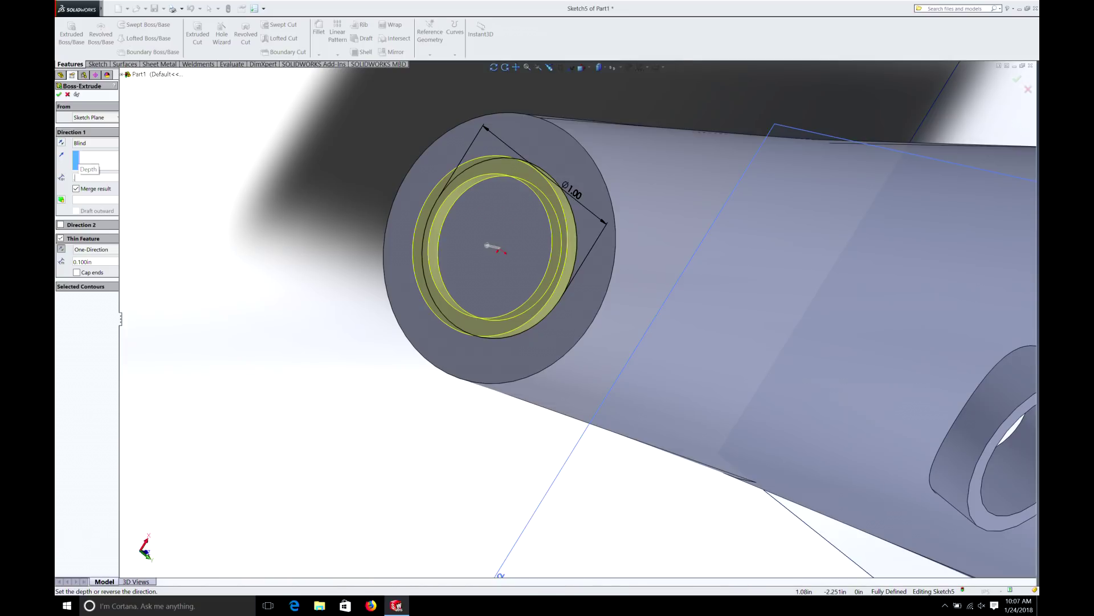
{"action": "type", "text": "0.5"}
{"action": "key", "text": "Return"}
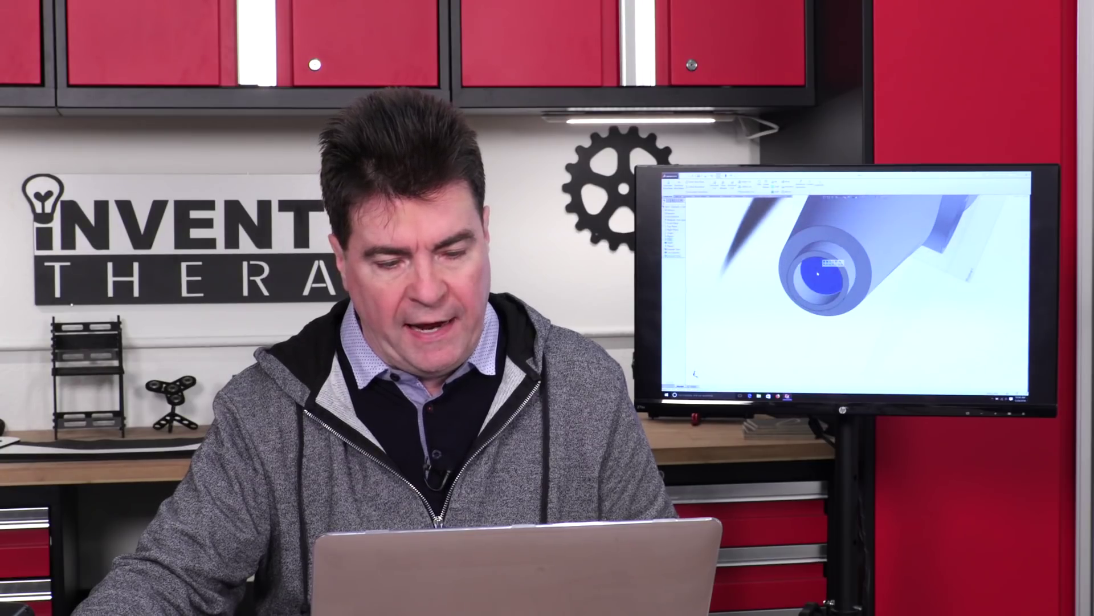
Step: Start a sketch on the closed end face inside the new ring and convert the ring's inner circular edge into a sketch circle
{"action": "middle_click_drag", "start_coordinate": [818, 274], "coordinate": [837, 260]}
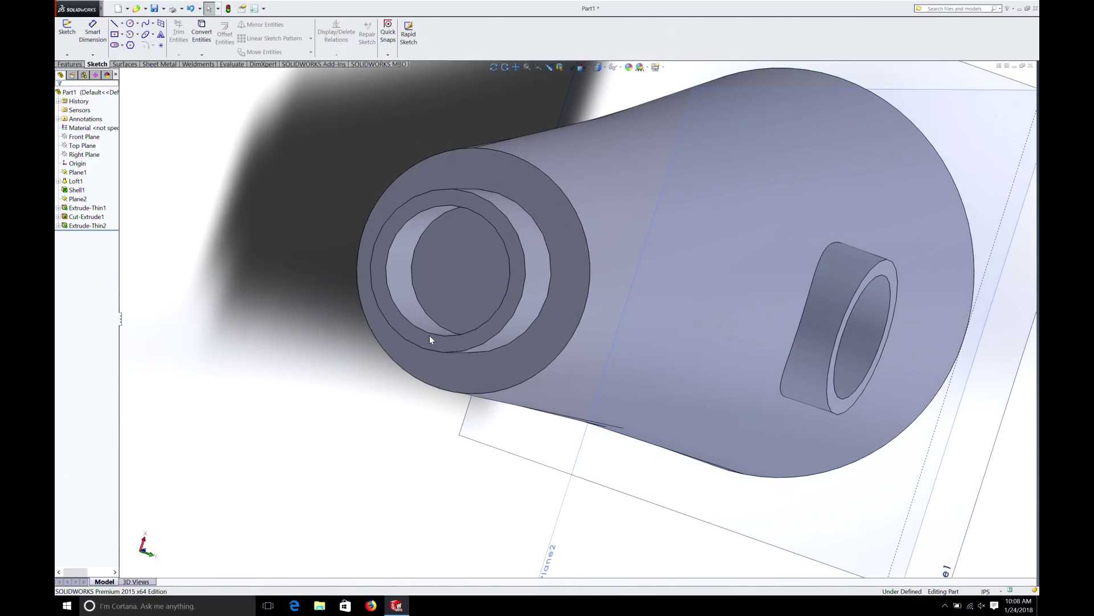
{"action": "right_click", "coordinate": [447, 291]}
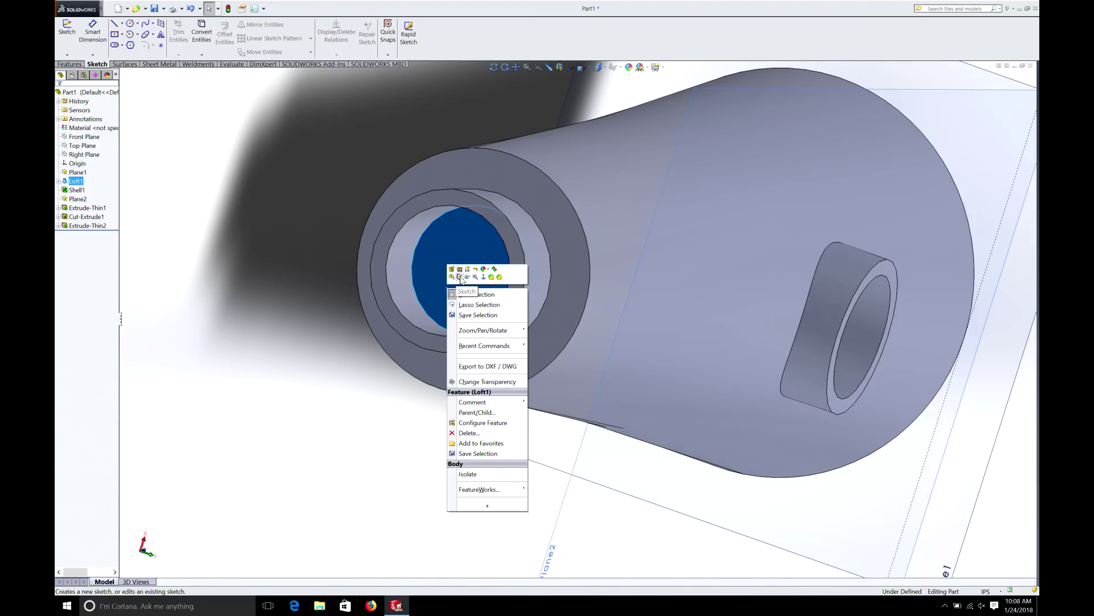
{"action": "left_click", "coordinate": [390, 233]}
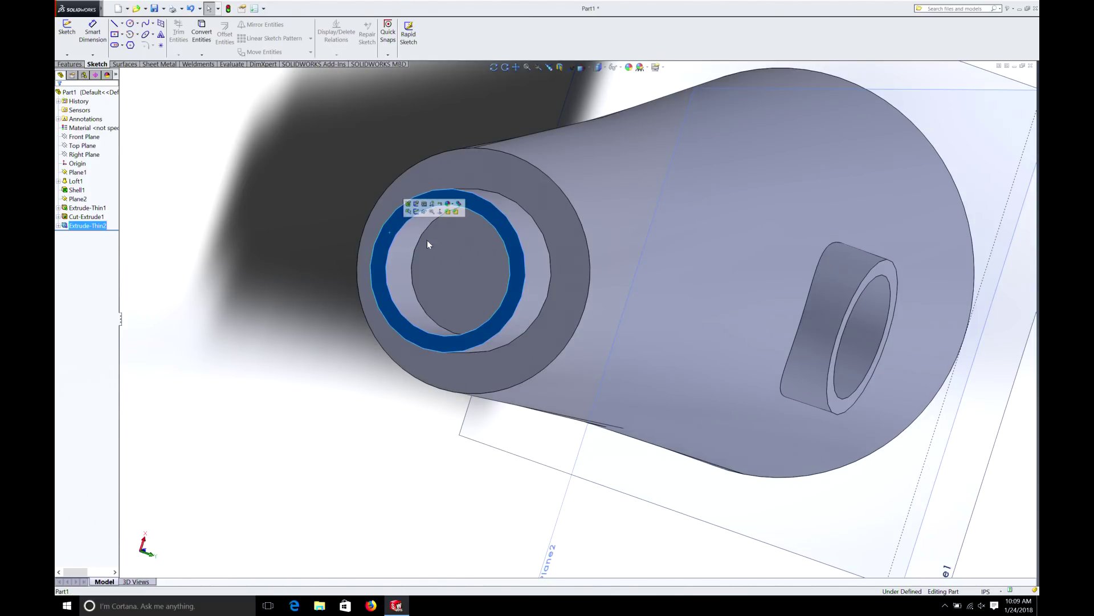
{"action": "left_click", "coordinate": [447, 262]}
{"action": "right_click", "coordinate": [447, 264]}
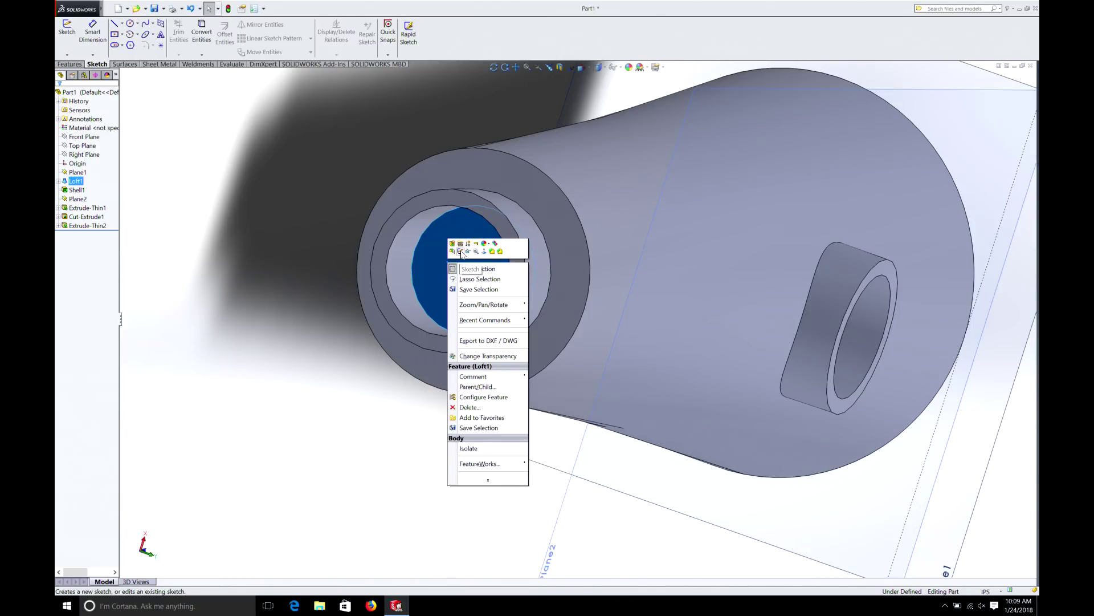
{"action": "left_click", "coordinate": [461, 251]}
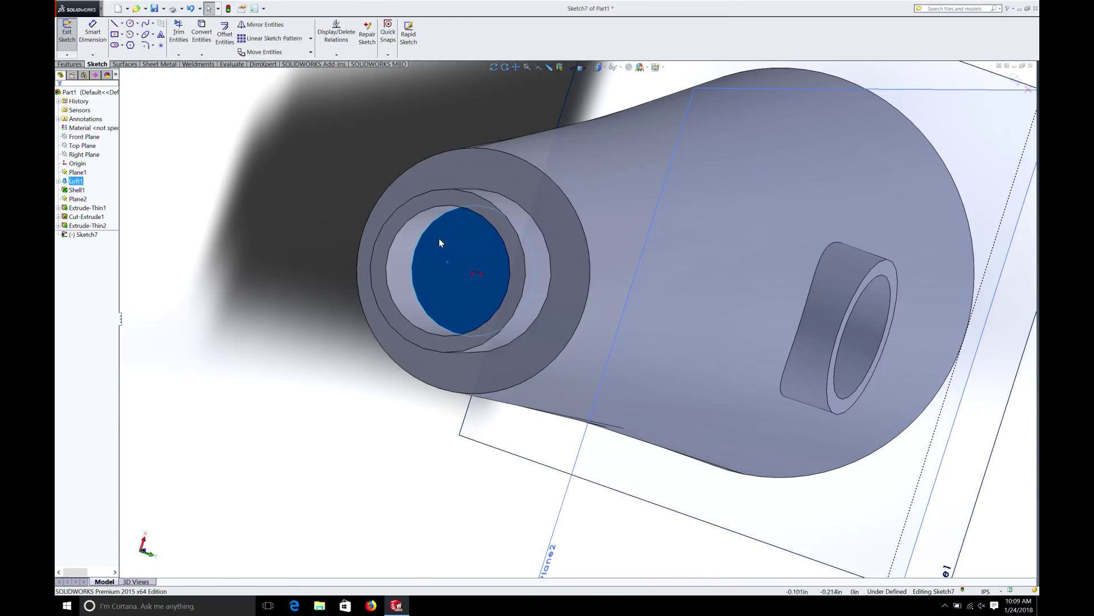
{"action": "left_click", "coordinate": [406, 225]}
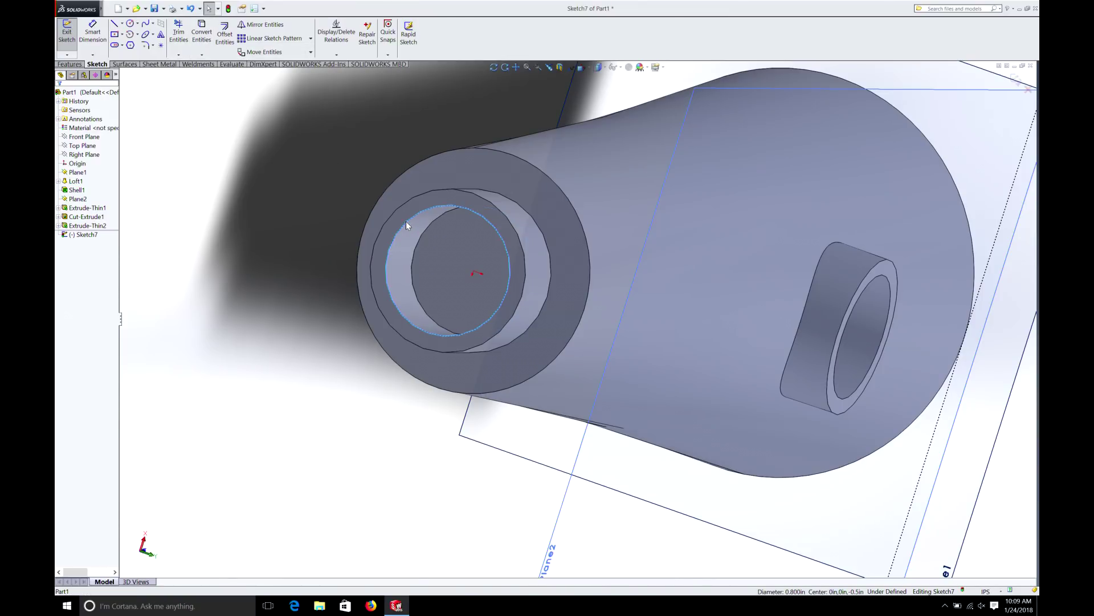
{"action": "left_click", "coordinate": [197, 36]}
{"action": "scroll", "coordinate": [434, 236], "scroll_direction": "down", "scroll_amount": 6}
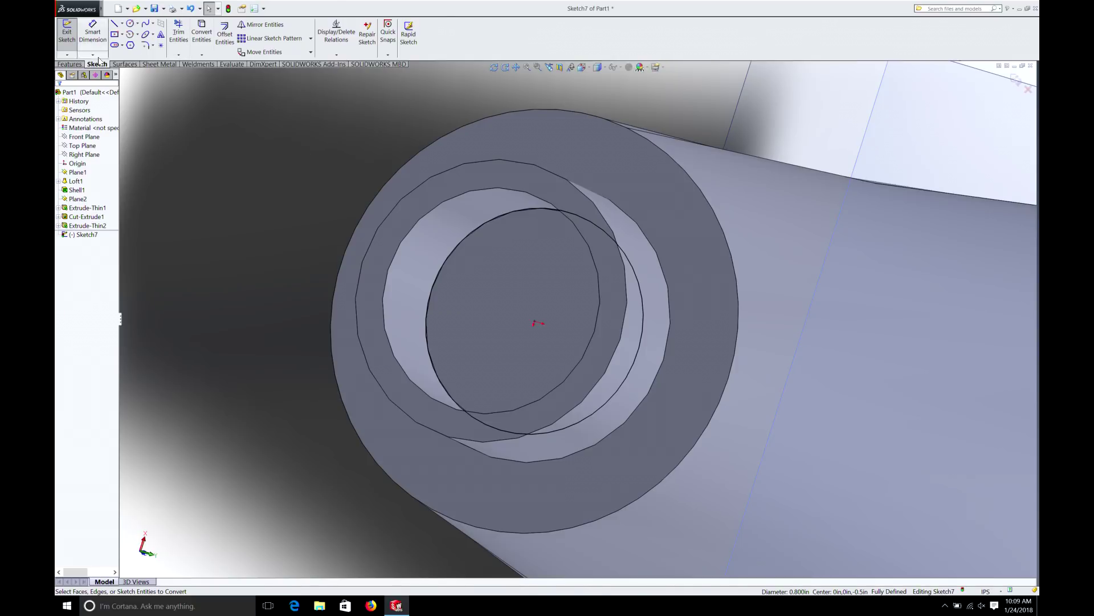
Step: Cut-extrude the converted circle through the closed end with the Through All end condition
{"action": "left_click", "coordinate": [69, 64]}
{"action": "left_click", "coordinate": [197, 34]}
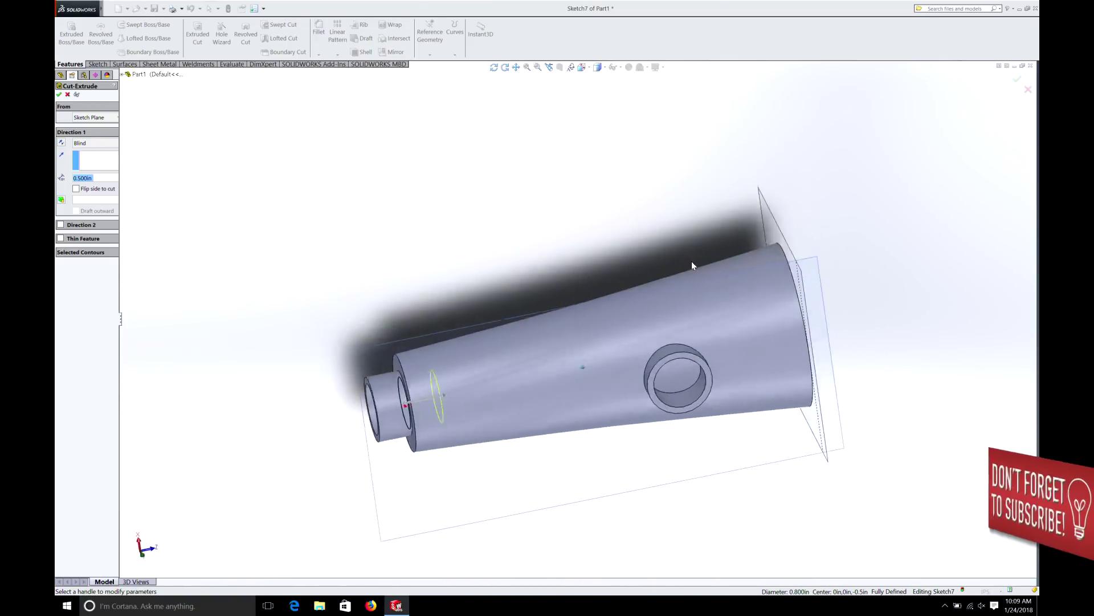
{"action": "left_click", "coordinate": [97, 143]}
{"action": "left_click", "coordinate": [100, 160]}
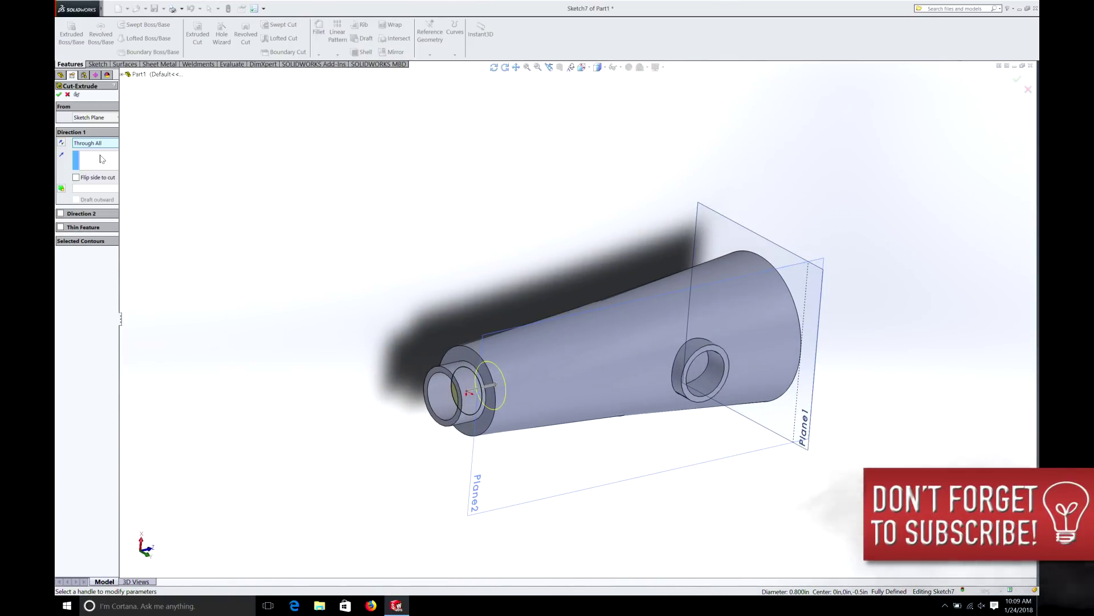
{"action": "left_click", "coordinate": [58, 94]}
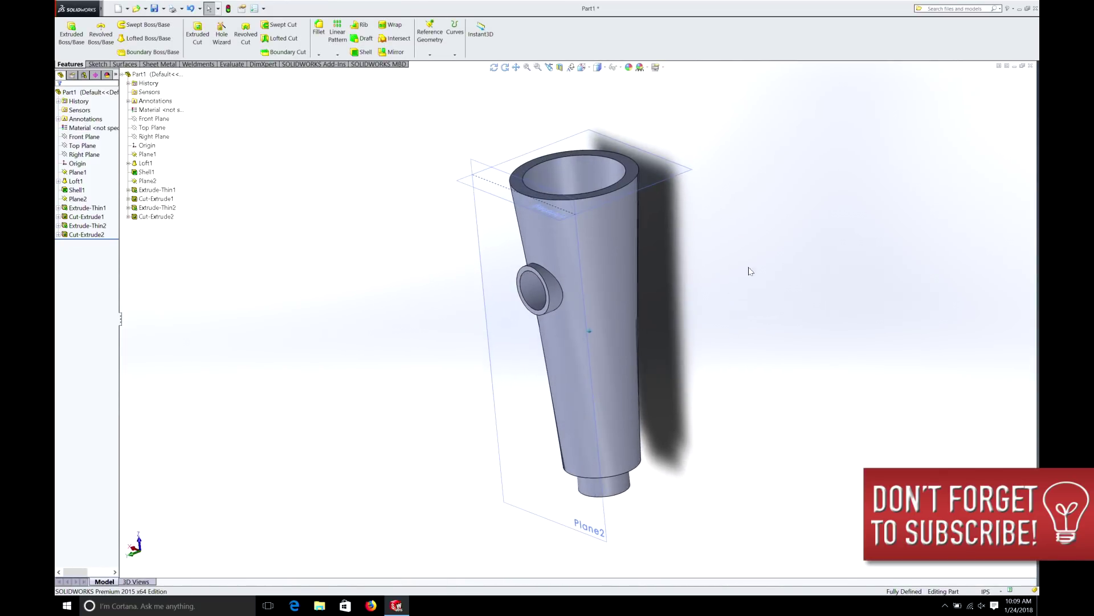
Step: Apply a planar section view of the part along the Right Plane
{"action": "left_click", "coordinate": [548, 67]}
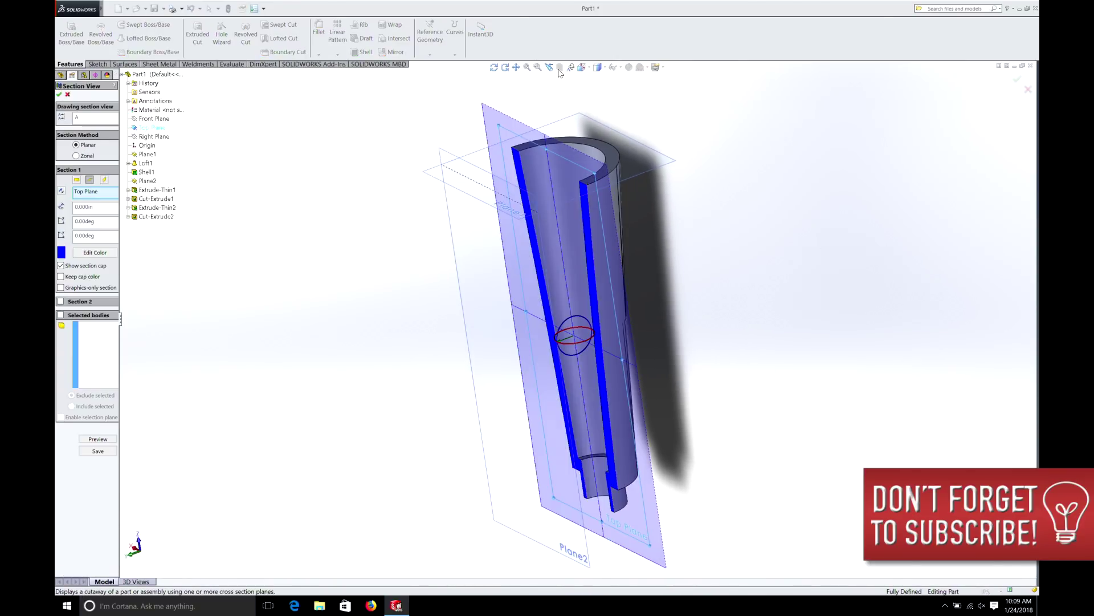
{"action": "left_click", "coordinate": [104, 180]}
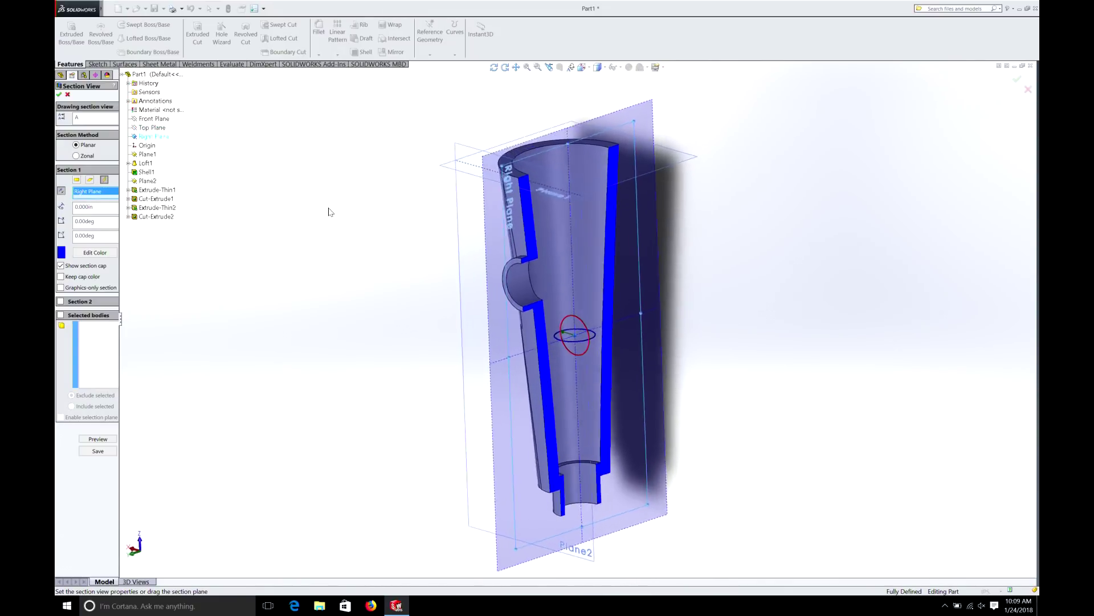
{"action": "left_click", "coordinate": [58, 94]}
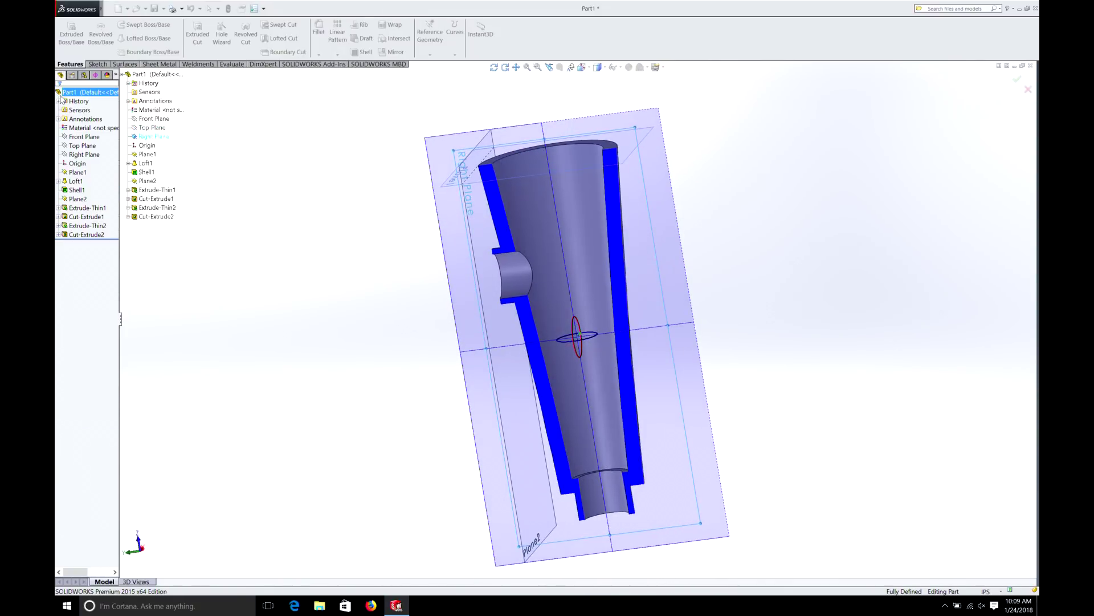
Step: Examine the bored end spout and hollow interior in the section, and turn the section view off
{"action": "scroll", "coordinate": [713, 464], "scroll_direction": "down", "scroll_amount": 5}
{"action": "scroll", "coordinate": [629, 457], "scroll_direction": "down", "scroll_amount": 1}
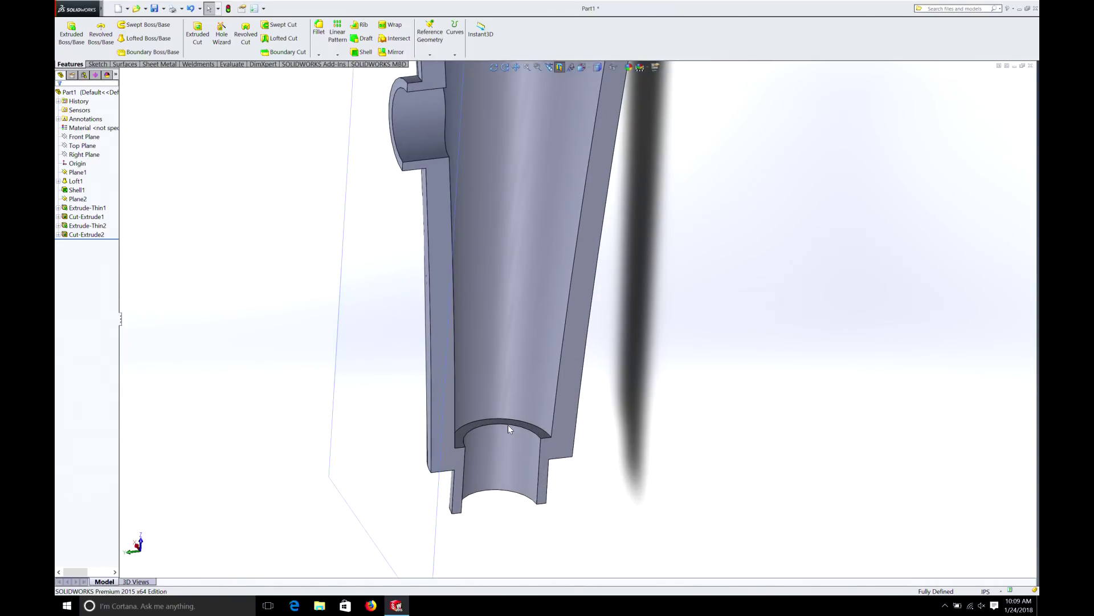
{"action": "scroll", "coordinate": [510, 423], "scroll_direction": "down", "scroll_amount": 2}
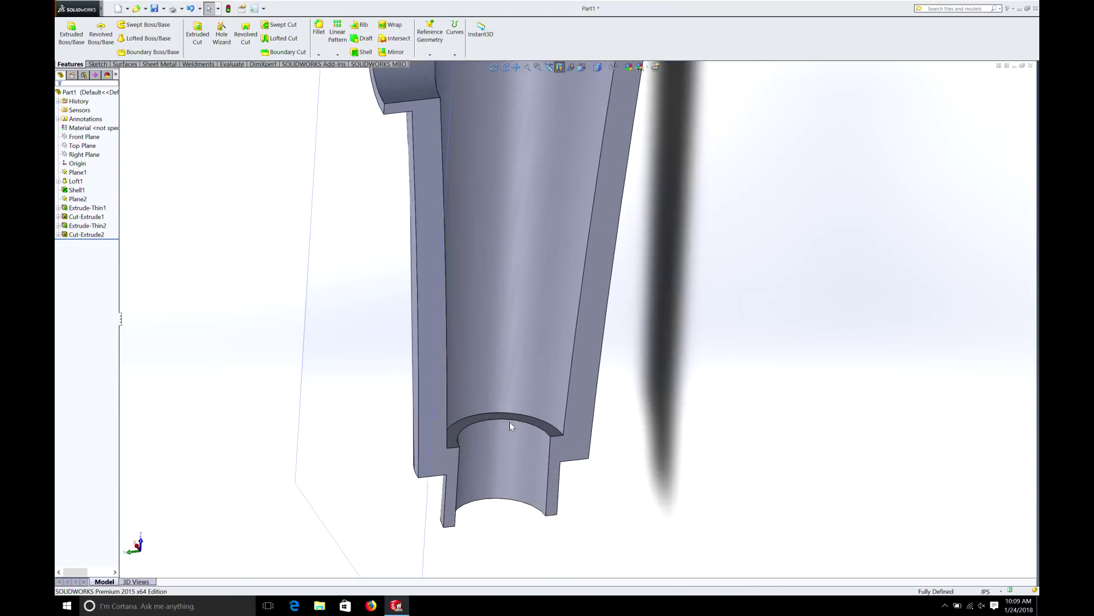
{"action": "scroll", "coordinate": [514, 420], "scroll_direction": "up", "scroll_amount": 2}
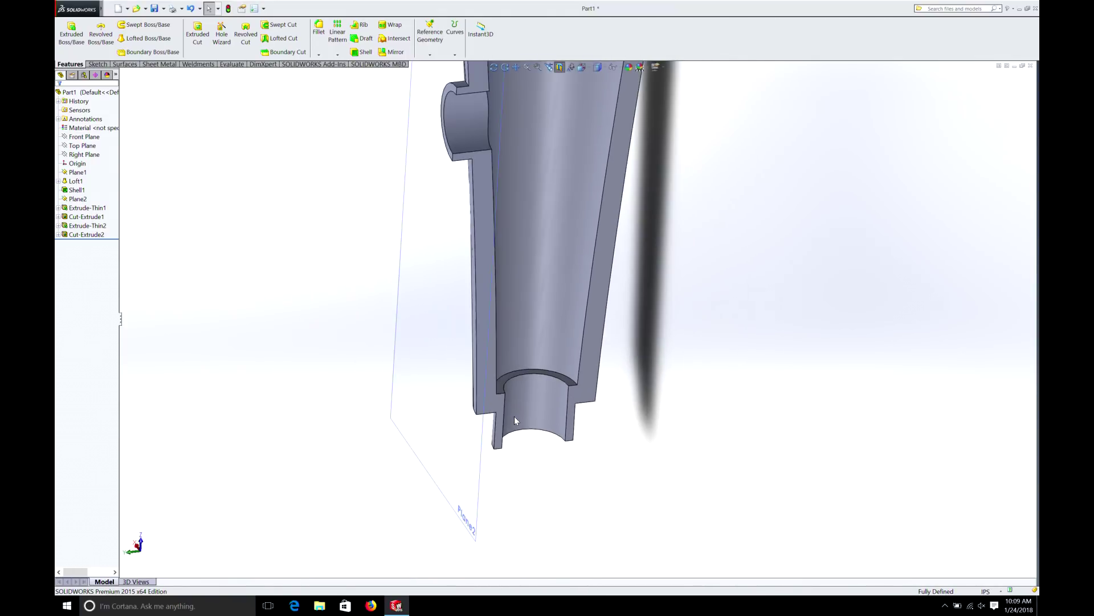
{"action": "scroll", "coordinate": [514, 420], "scroll_direction": "up", "scroll_amount": 3}
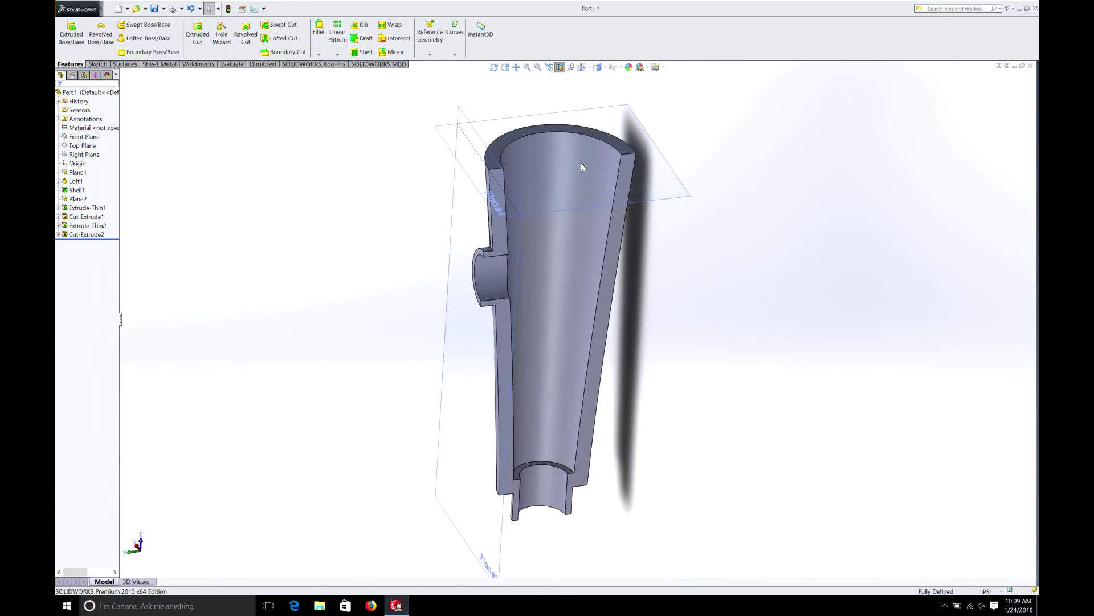
{"action": "left_click", "coordinate": [559, 68]}
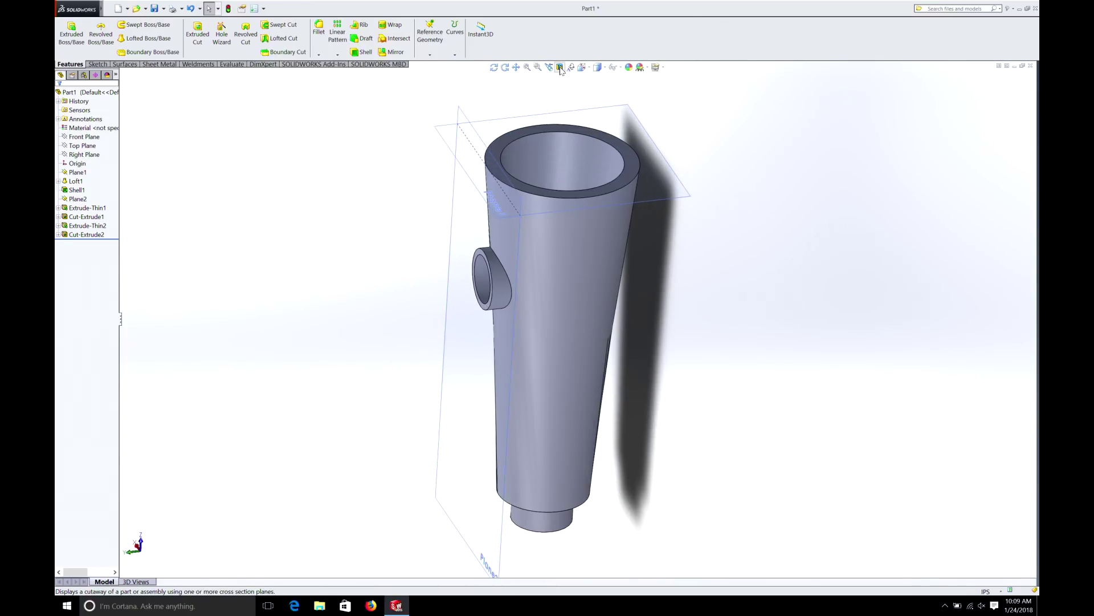
Step: Switch the part's display style to Hidden Lines Removed
{"action": "middle_click_drag", "start_coordinate": [354, 314], "coordinate": [356, 312]}
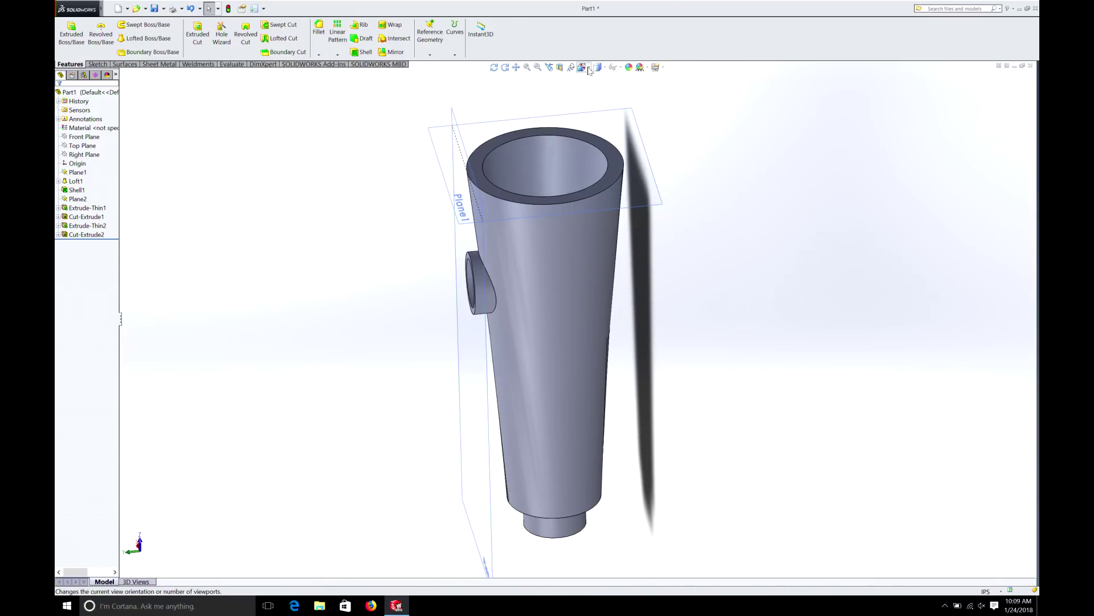
{"action": "left_click", "coordinate": [589, 69]}
{"action": "left_click", "coordinate": [604, 68]}
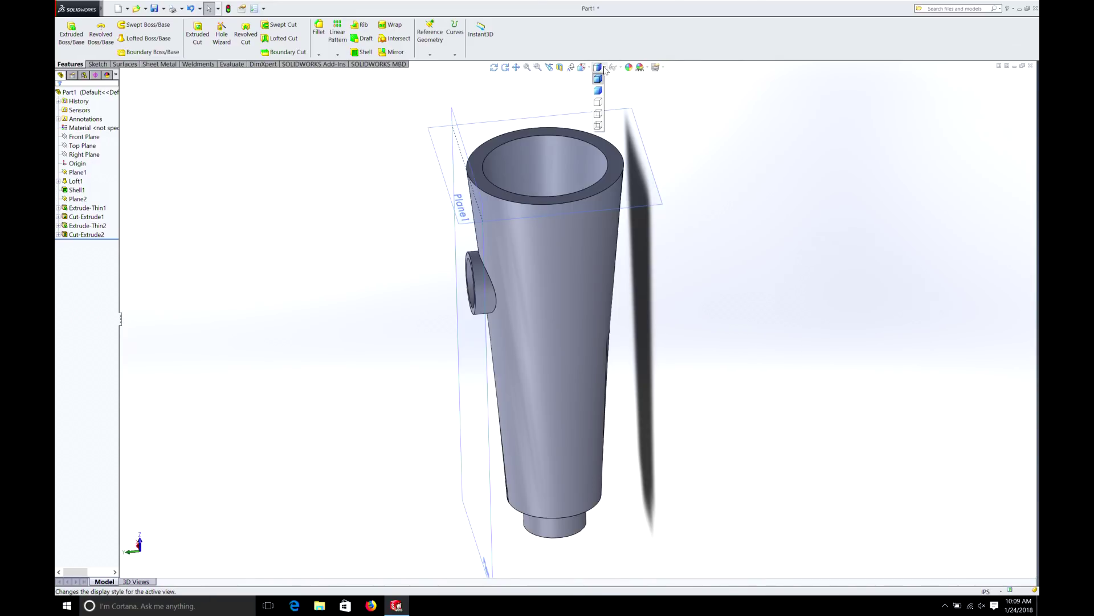
{"action": "left_click", "coordinate": [599, 103]}
{"action": "mouse_move", "coordinate": [601, 105]}
{"action": "middle_mouse_down"}
{"action": "mouse_move", "coordinate": [677, 188]}
{"action": "mouse_move", "coordinate": [605, 100]}
{"action": "middle_mouse_up"}
Step: Change the part's display style to Hidden Lines Visible
{"action": "left_click", "coordinate": [605, 70]}
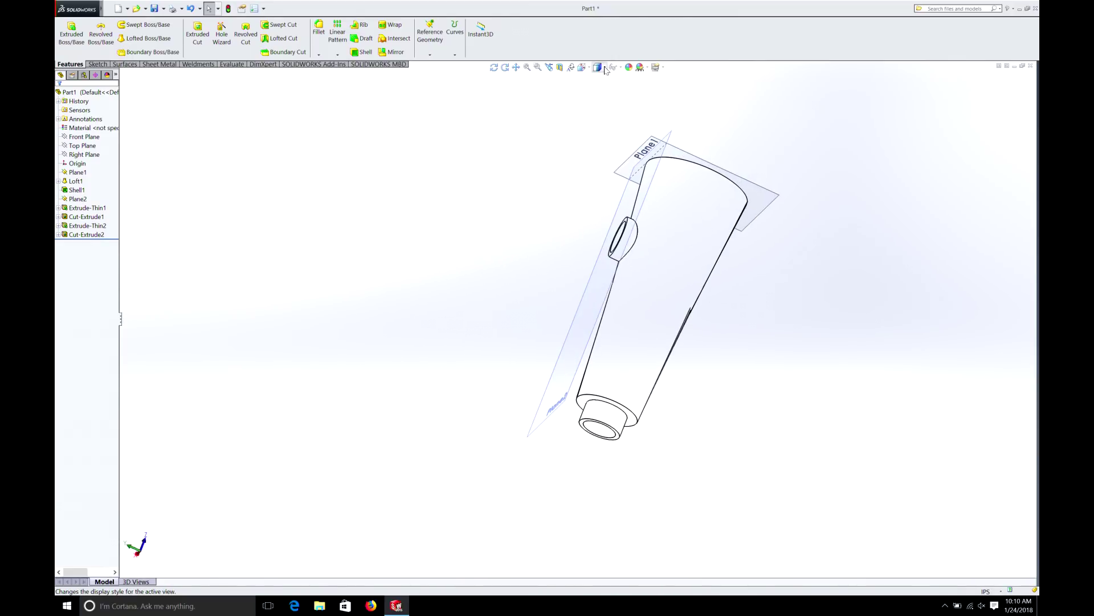
{"action": "left_click", "coordinate": [606, 69]}
{"action": "left_click", "coordinate": [598, 114]}
{"action": "middle_click_drag", "start_coordinate": [596, 112], "coordinate": [874, 416]}
Step: Examine the dashed interior edges of the tapered body, side port and end spout from several angles
{"action": "key", "text": "Left"}
{"action": "key", "text": "Left"}
{"action": "key", "text": "Left"}
{"action": "key", "text": "Left"}
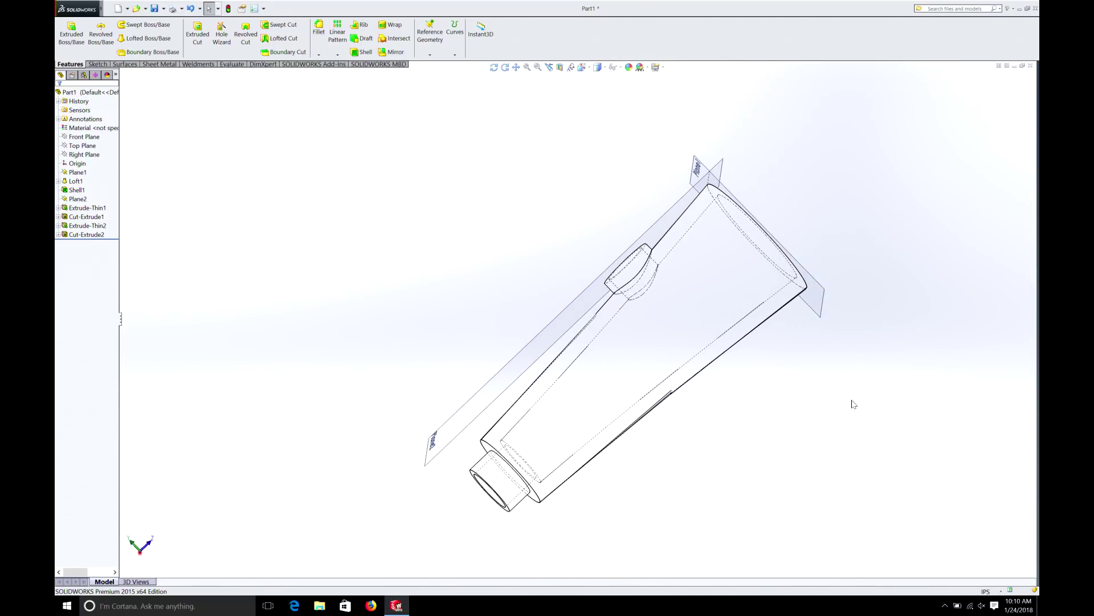
{"action": "key", "text": "Left"}
{"action": "key", "text": "Left"}
{"action": "key", "text": "Left"}
{"action": "key", "text": "Left"}
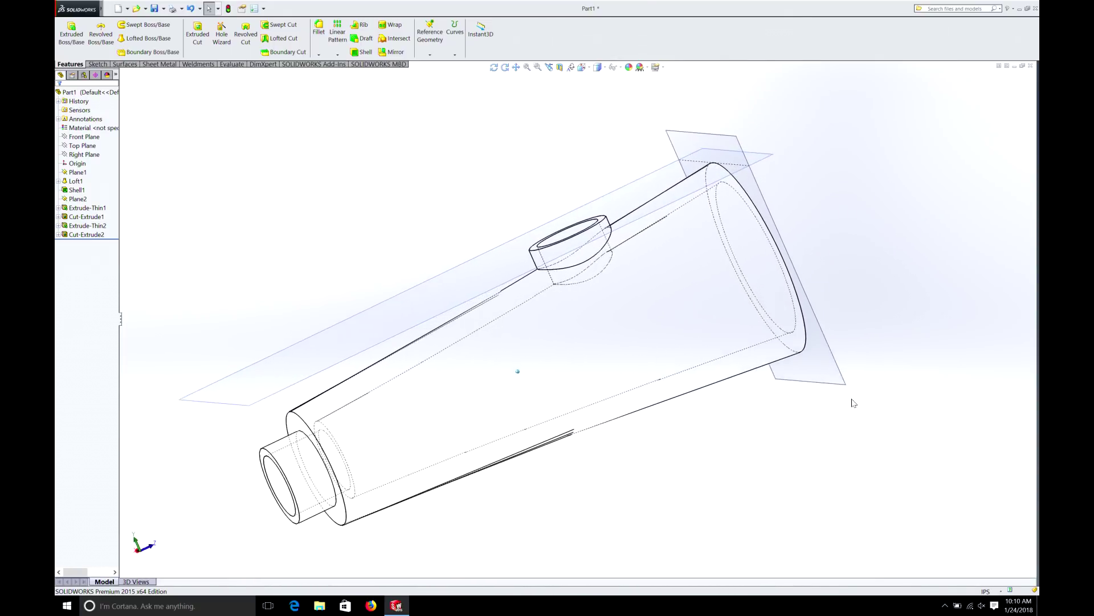
{"action": "key", "text": "Down"}
{"action": "key", "text": "Down"}
{"action": "key", "text": "Down"}
{"action": "key", "text": "Up"}
{"action": "key", "text": "Up"}
{"action": "key", "text": "Up"}
{"action": "key", "text": "Right"}
{"action": "key", "text": "Right"}
{"action": "key", "text": "Right"}
{"action": "key", "text": "Down"}
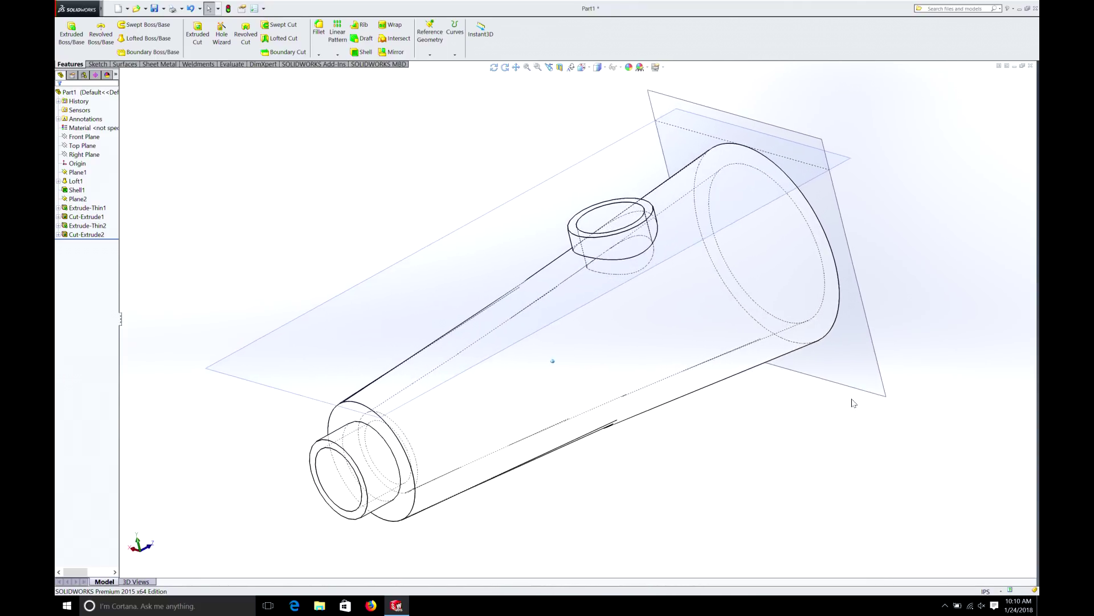
{"action": "key", "text": "alt+Right"}
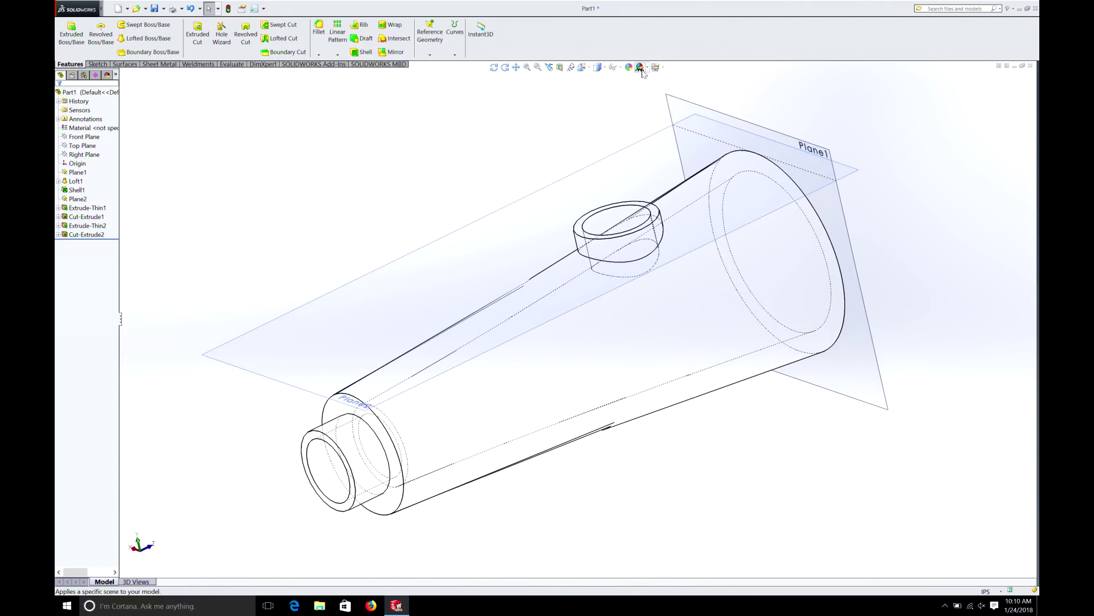
Step: Hide all reference planes in the graphics area
{"action": "left_click", "coordinate": [619, 67]}
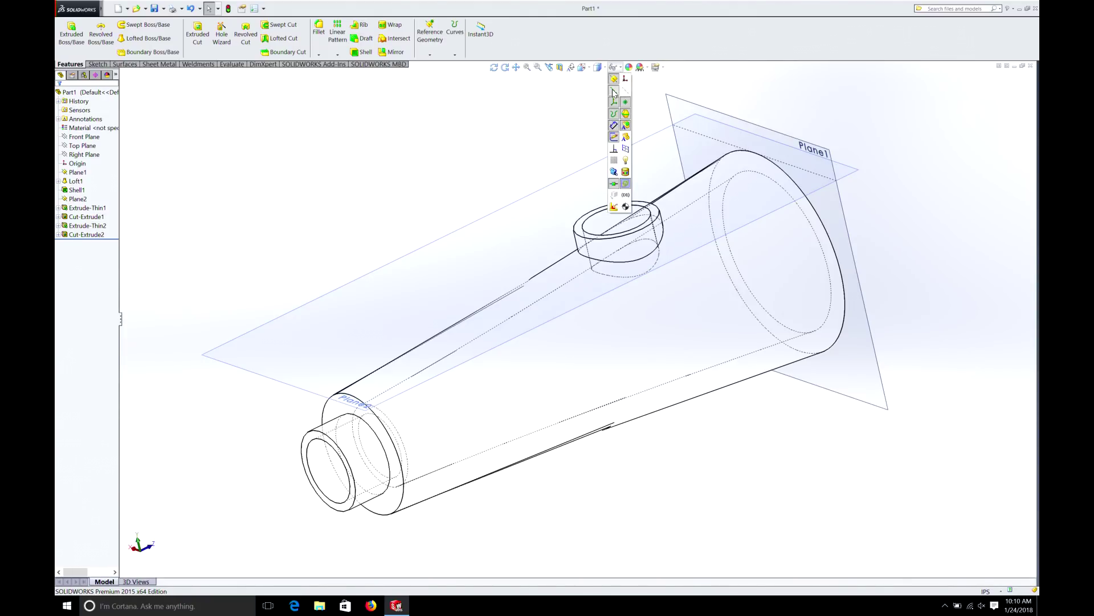
{"action": "left_click", "coordinate": [612, 81]}
{"action": "left_click", "coordinate": [329, 214]}
{"action": "key", "text": "Left"}
{"action": "key", "text": "Left"}
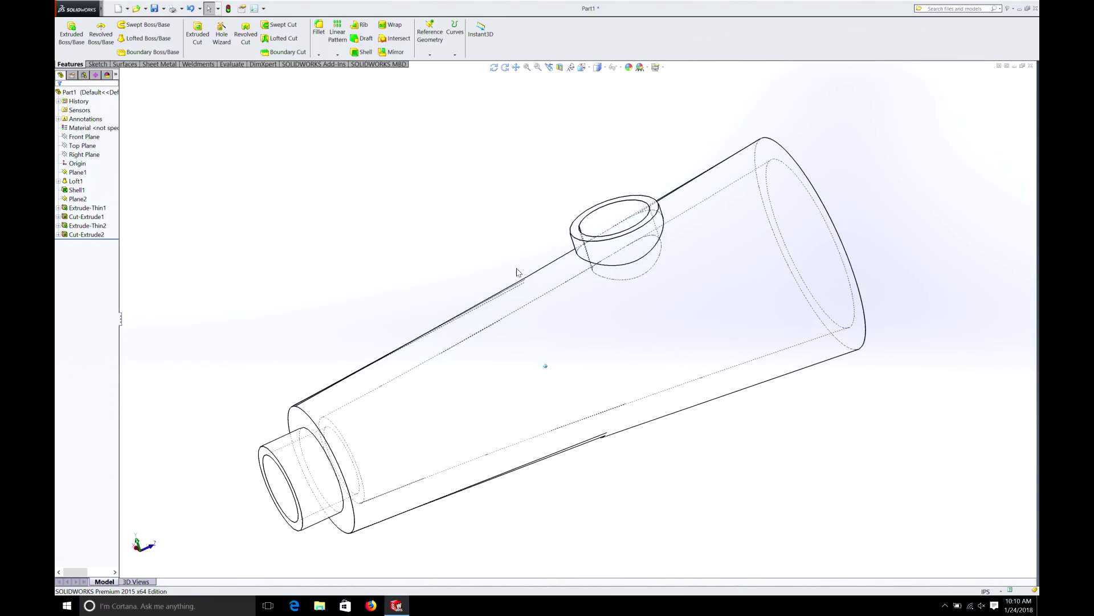
Step: Return the part's display style to Shaded With Edges
{"action": "left_click", "coordinate": [604, 71]}
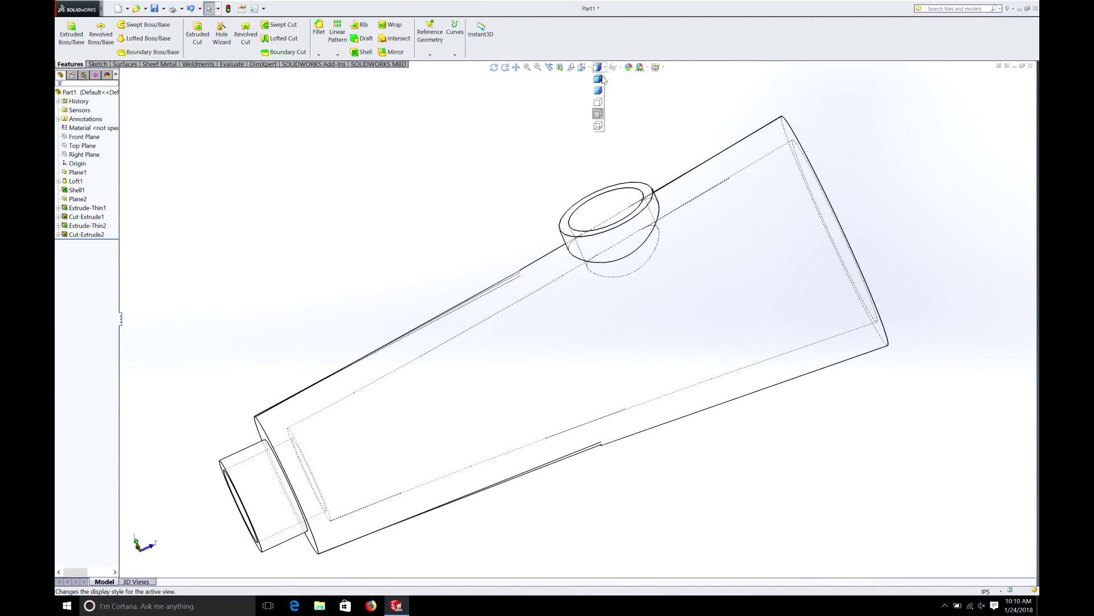
{"action": "left_click", "coordinate": [598, 81]}
{"action": "key", "text": "Right"}
{"action": "key", "text": "Right"}
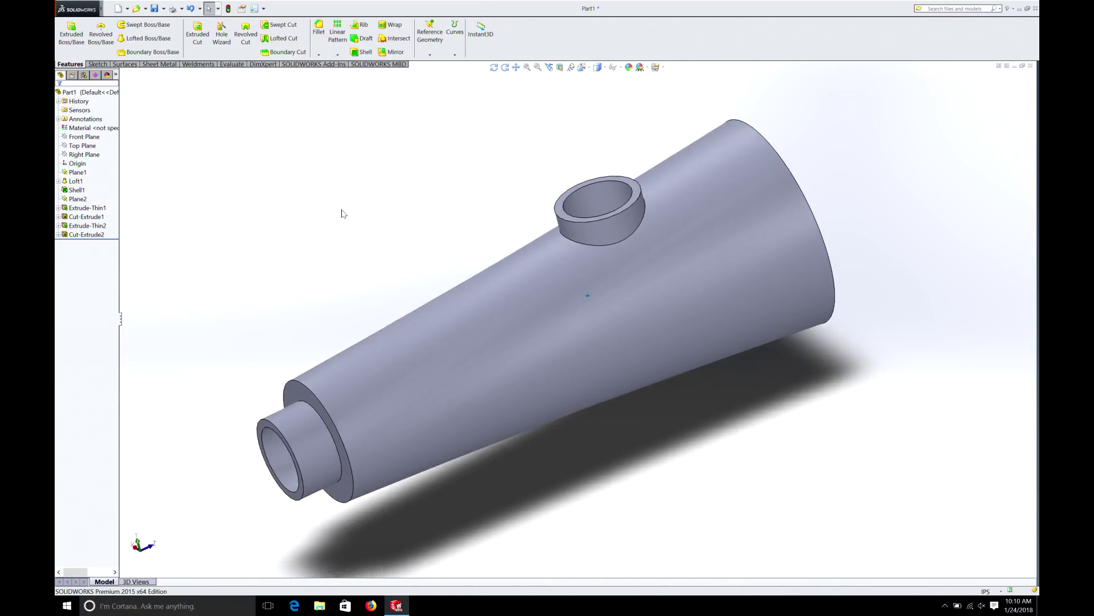
Step: Examine the shaded part's side port opening, tapered body and end spout from different angles
{"action": "key", "text": "Left"}
{"action": "key", "text": "Left"}
{"action": "key", "text": "Left"}
{"action": "key", "text": "Left"}
{"action": "key", "text": "Right"}
{"action": "key", "text": "Right"}
{"action": "key", "text": "Right"}
{"action": "key", "text": "Down"}
{"action": "key", "text": "Down"}
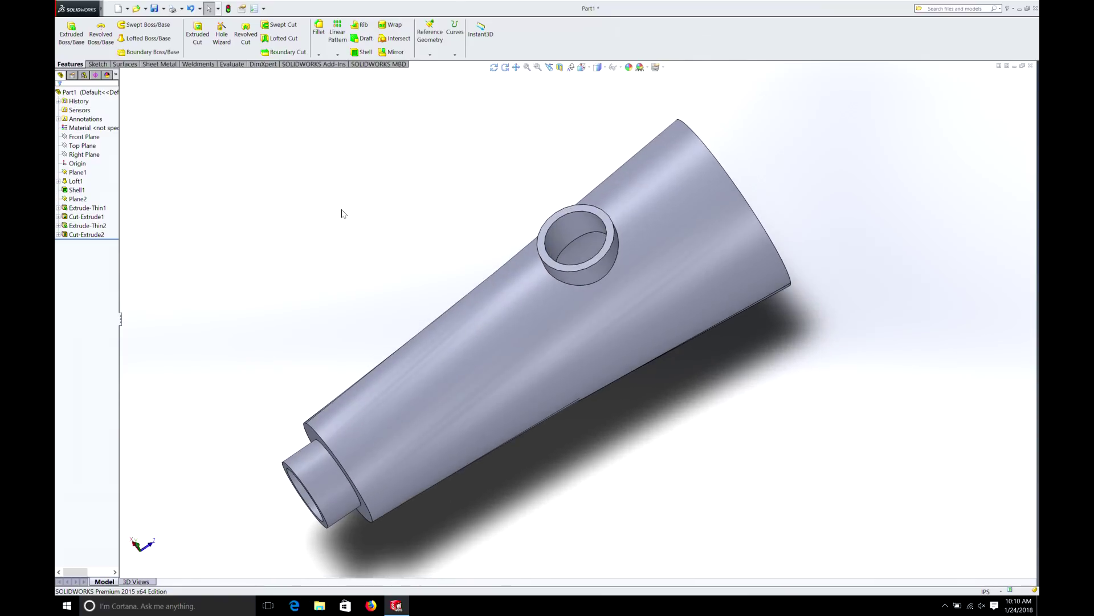